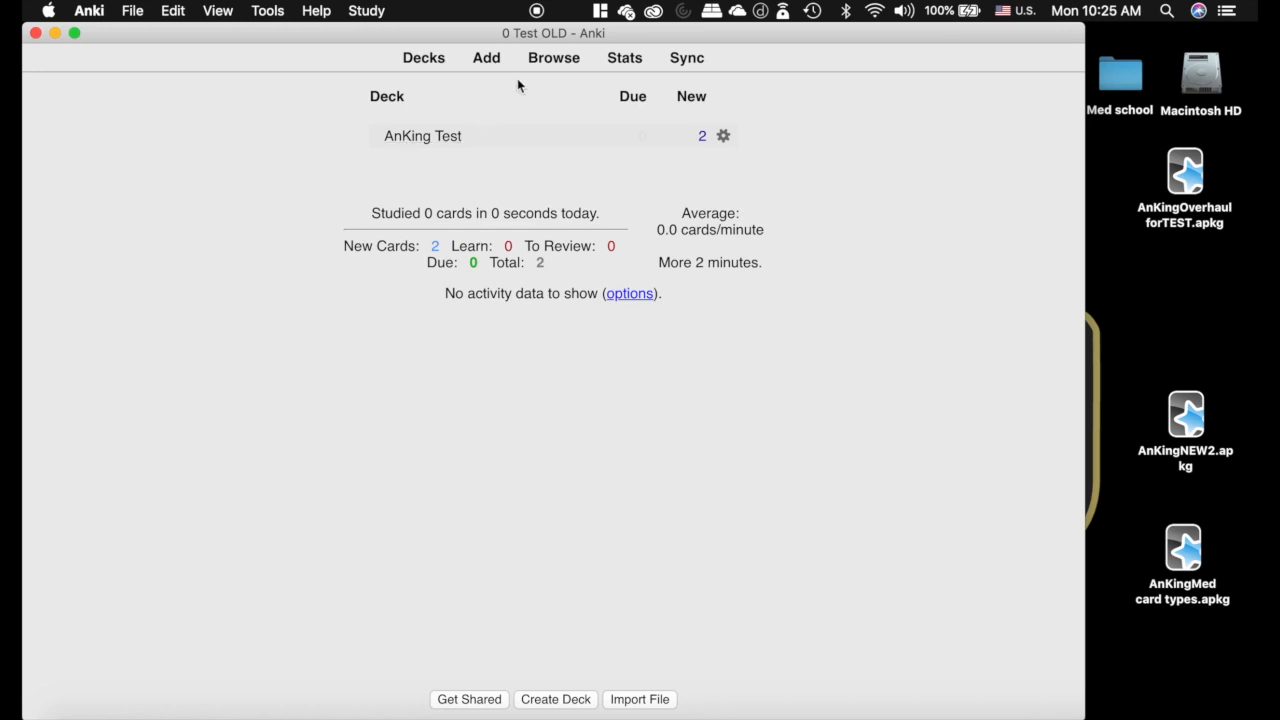
# Review the fields and tags of both notes in the AnKing Test deck in the card browser, and close it.
pyautogui.click(553, 58)
pyautogui.click(200, 202)
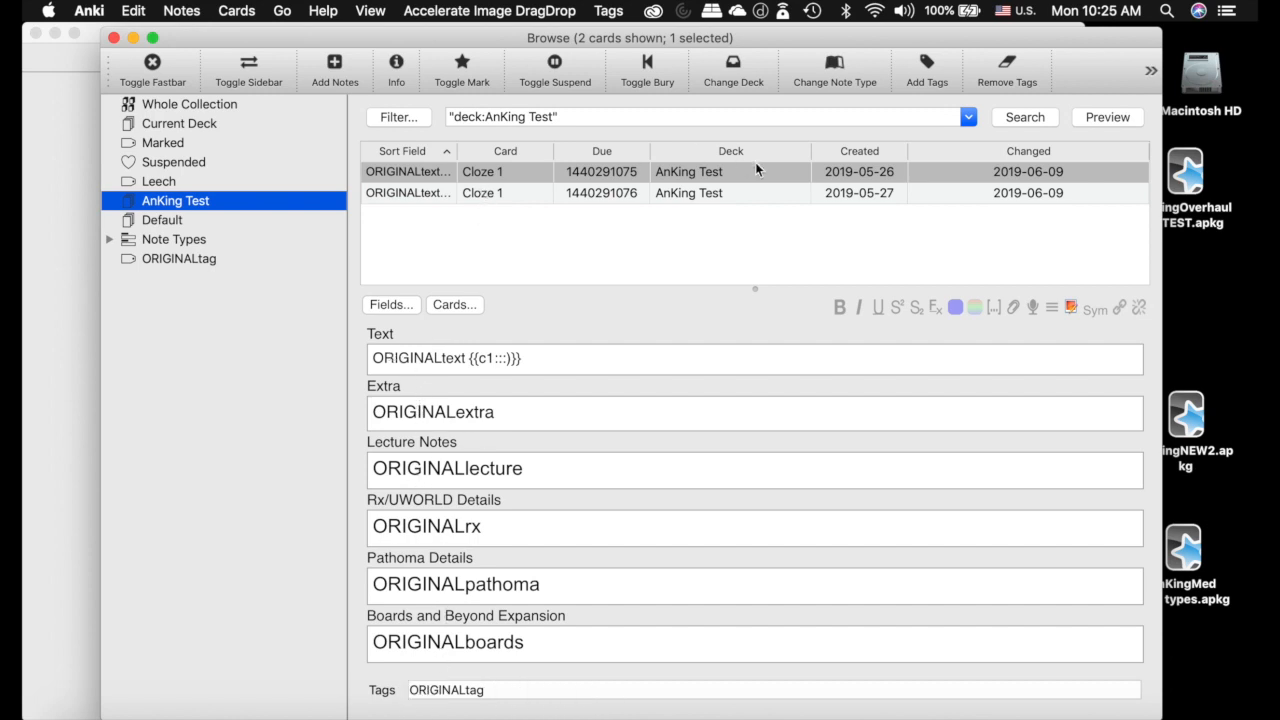
pyautogui.click(440, 194)
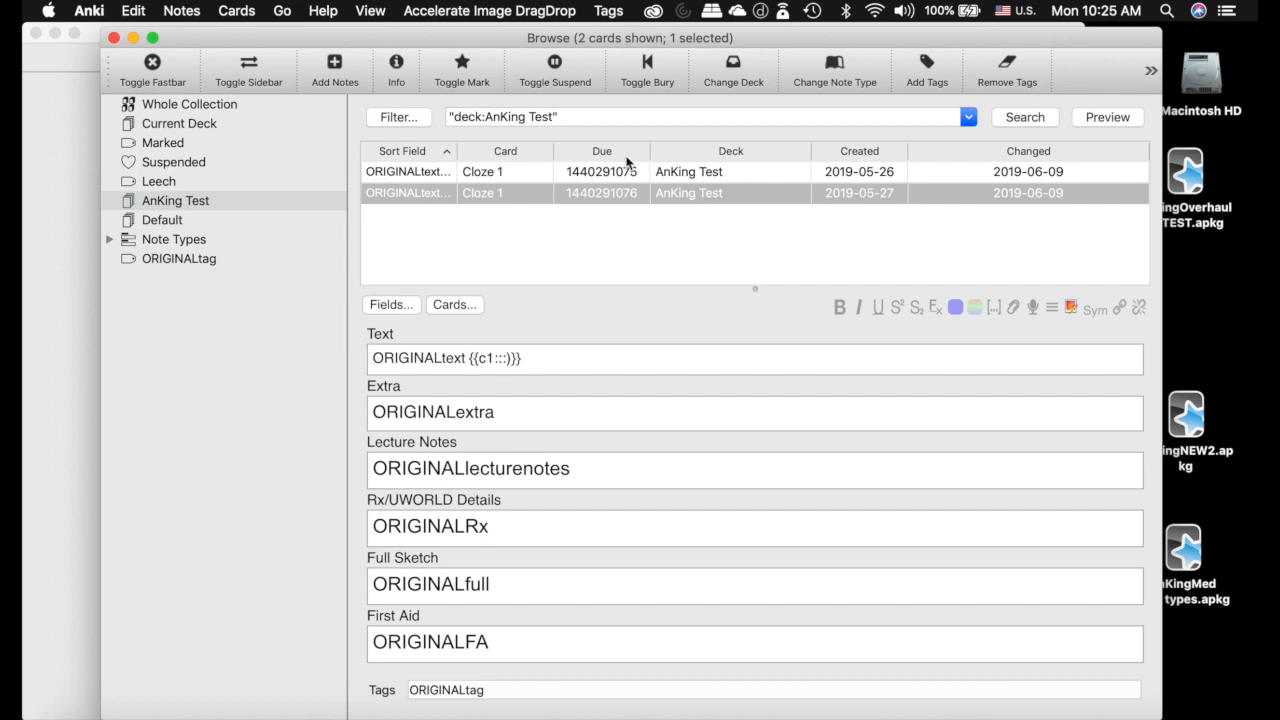
pyautogui.click(114, 37)
# Switch to the 1 Test NEW profile.
pyautogui.click(132, 11)
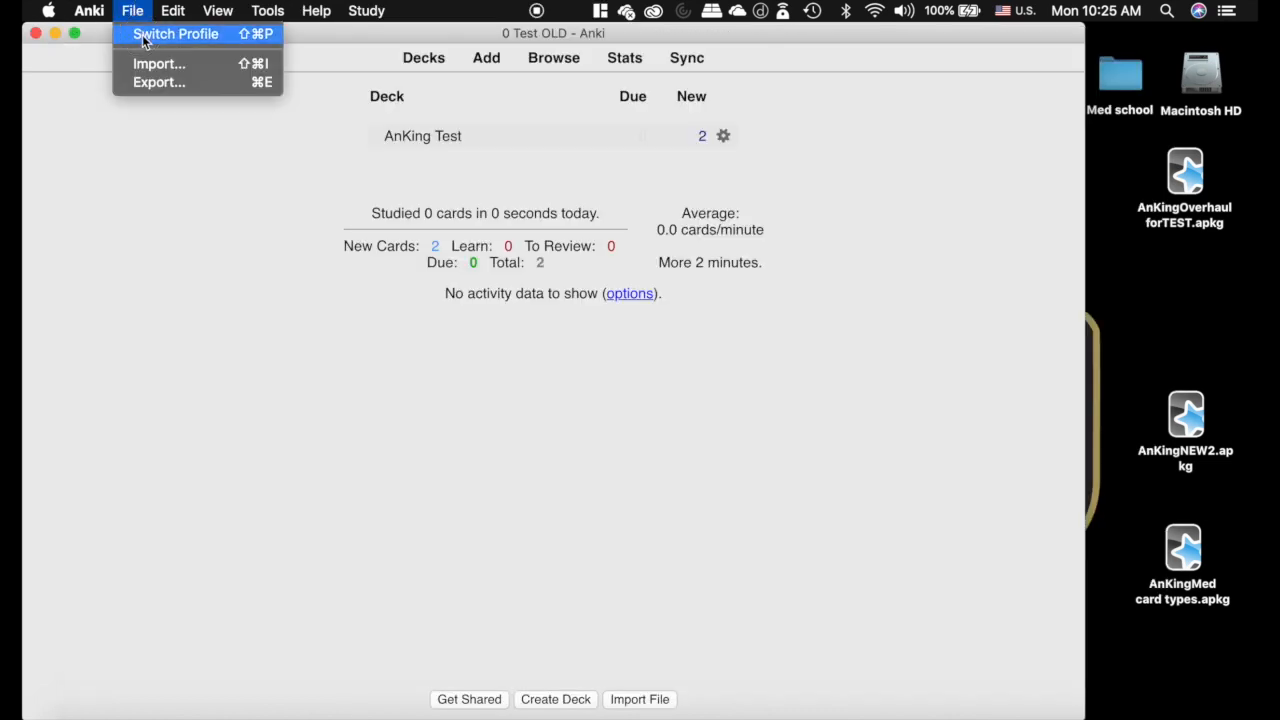
pyautogui.click(143, 36)
pyautogui.press('Down')
pyautogui.press('Return')
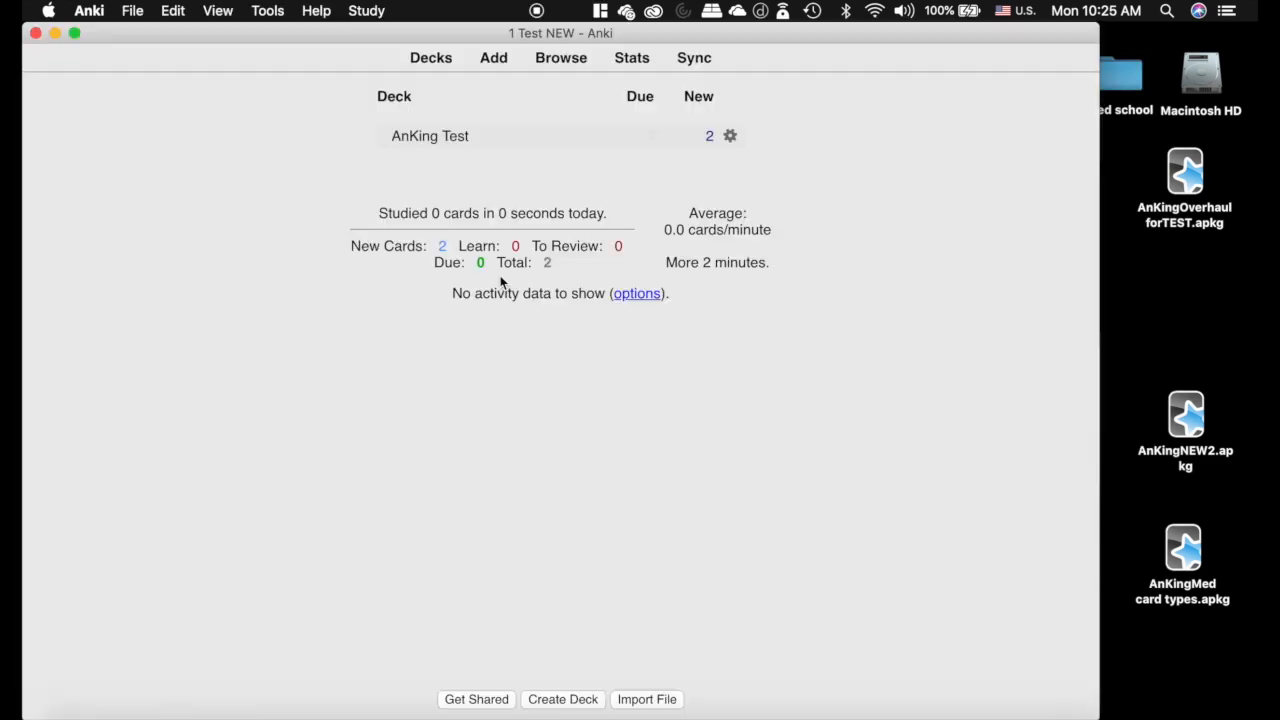
# Review the fields, tags and changed dates of both AnKing Test notes in the card browser.
pyautogui.click(561, 58)
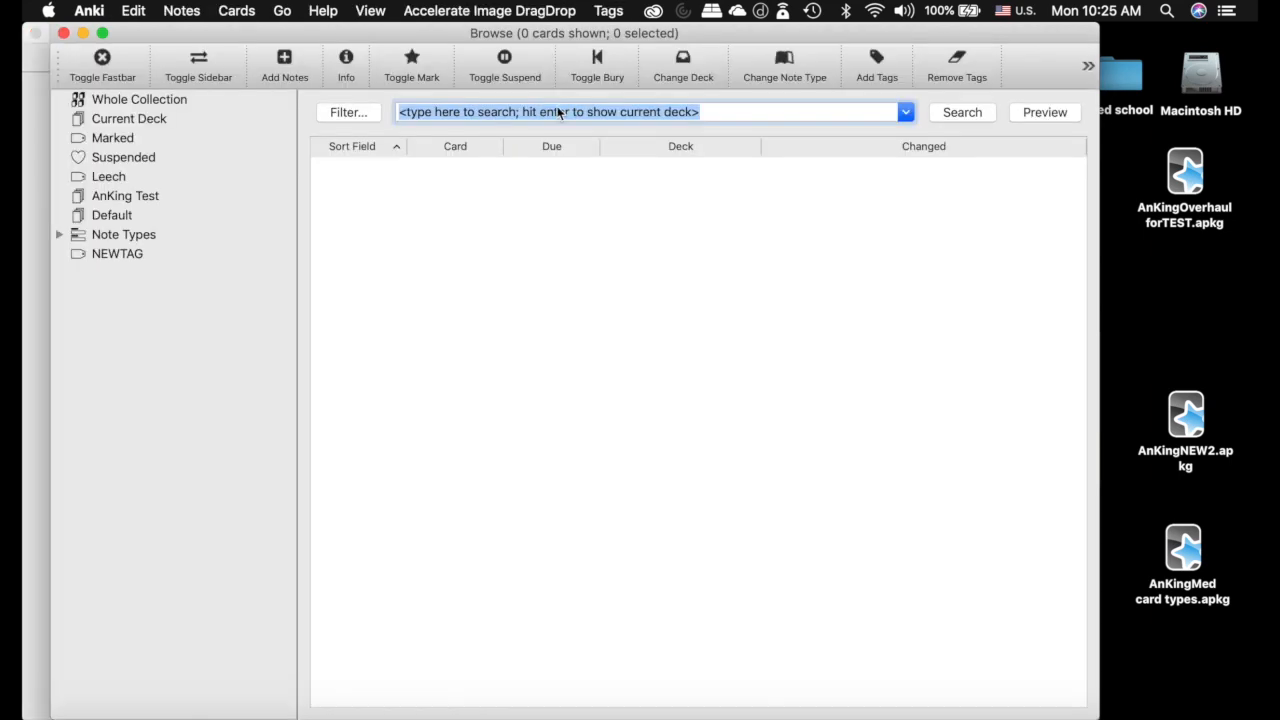
pyautogui.click(140, 197)
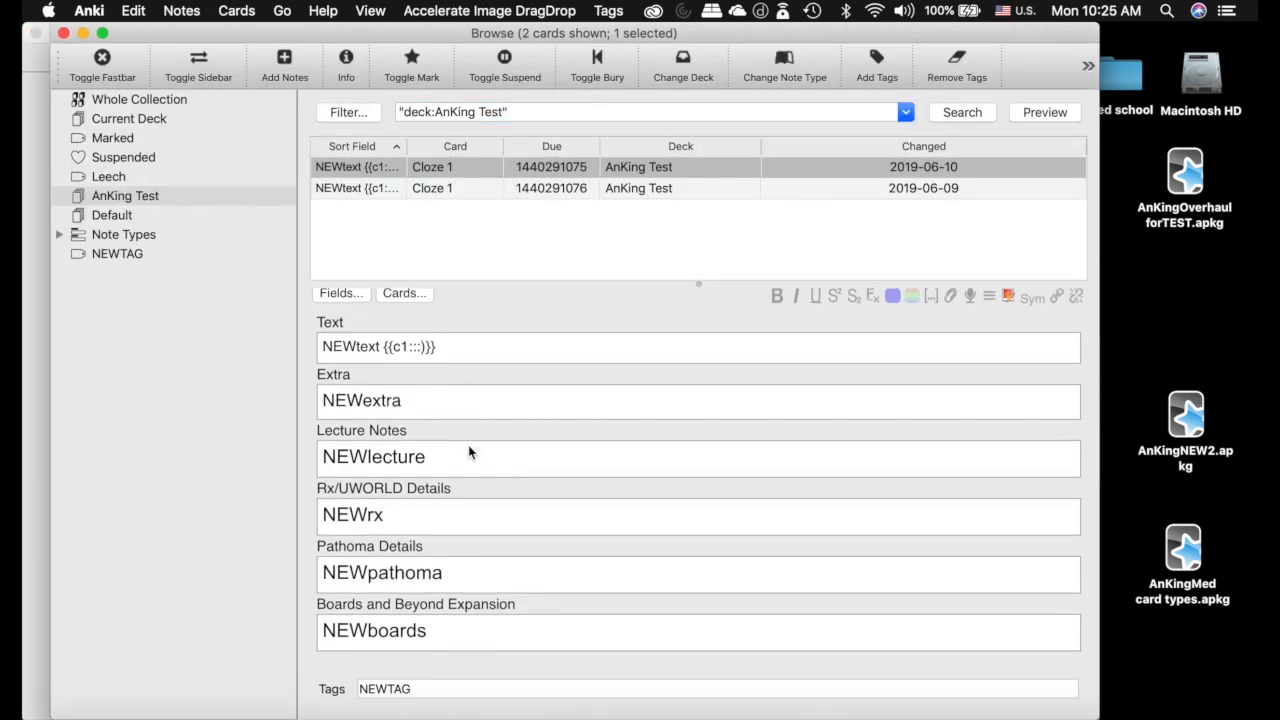
pyautogui.click(447, 187)
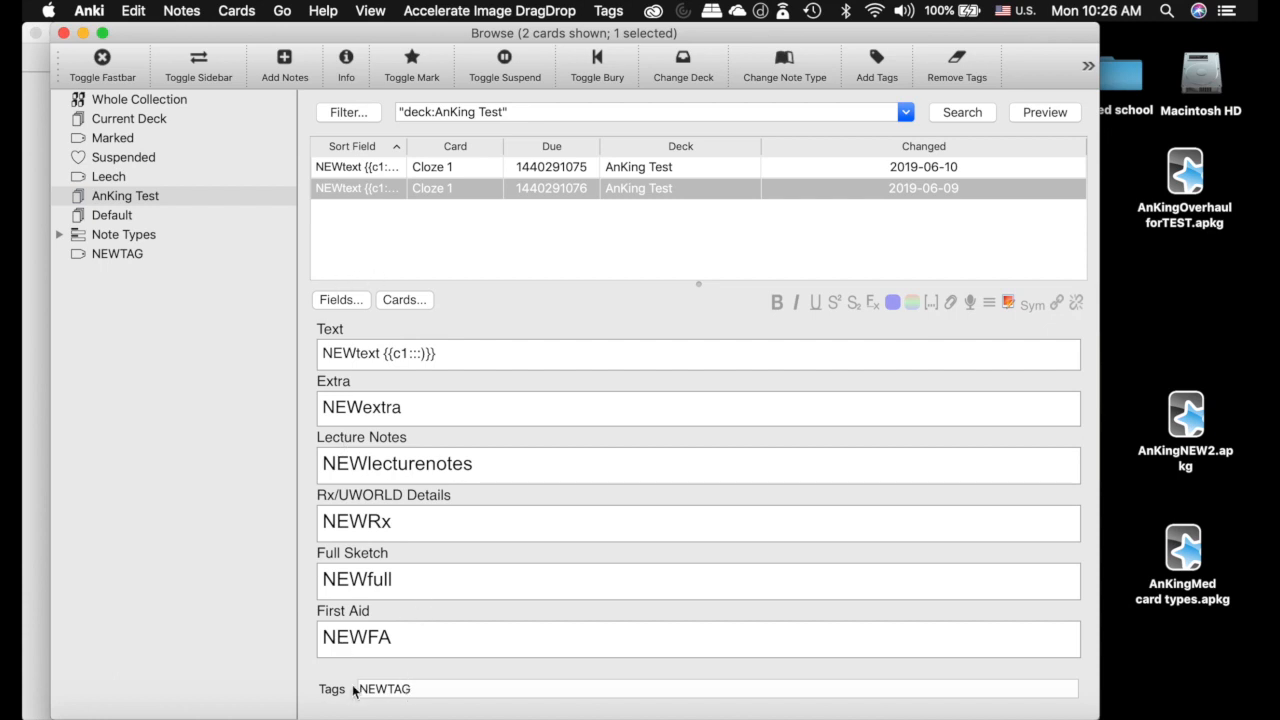
pyautogui.click(957, 168)
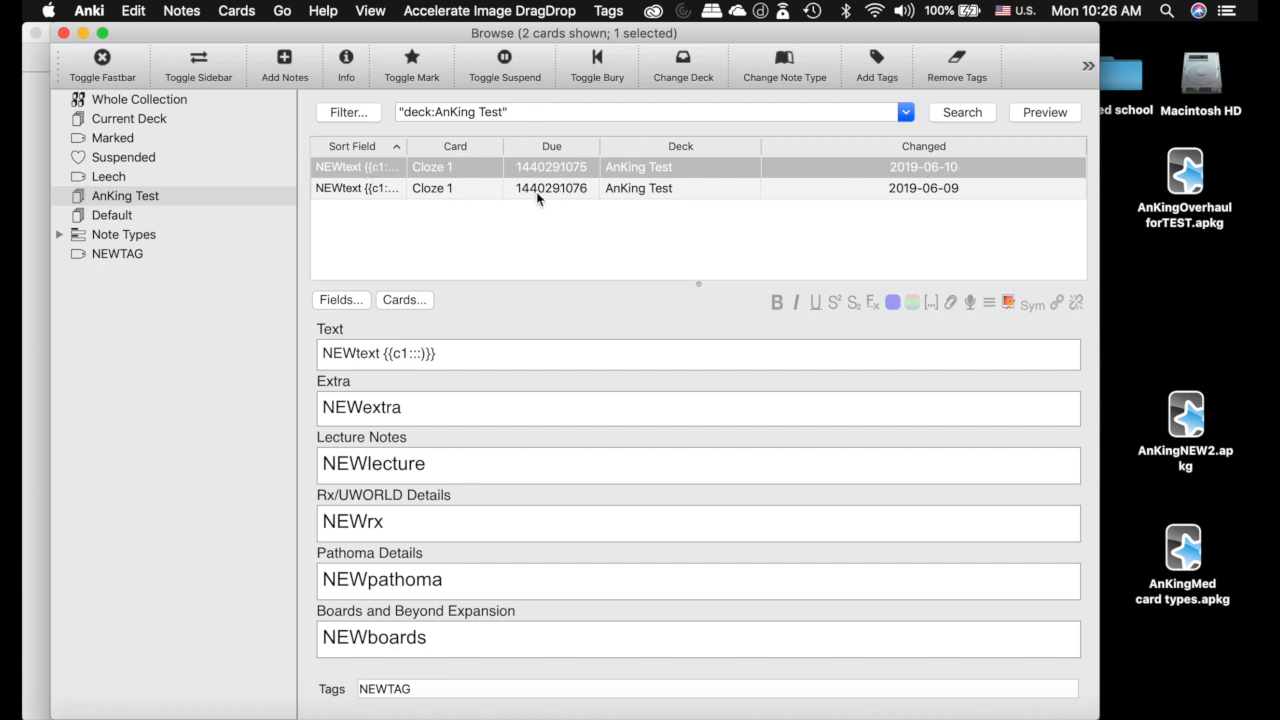
# Reapply the Cloze-AnKingSketchy note type to the second AnKing Test note, keeping the default card and field mapping.
pyautogui.click(706, 187)
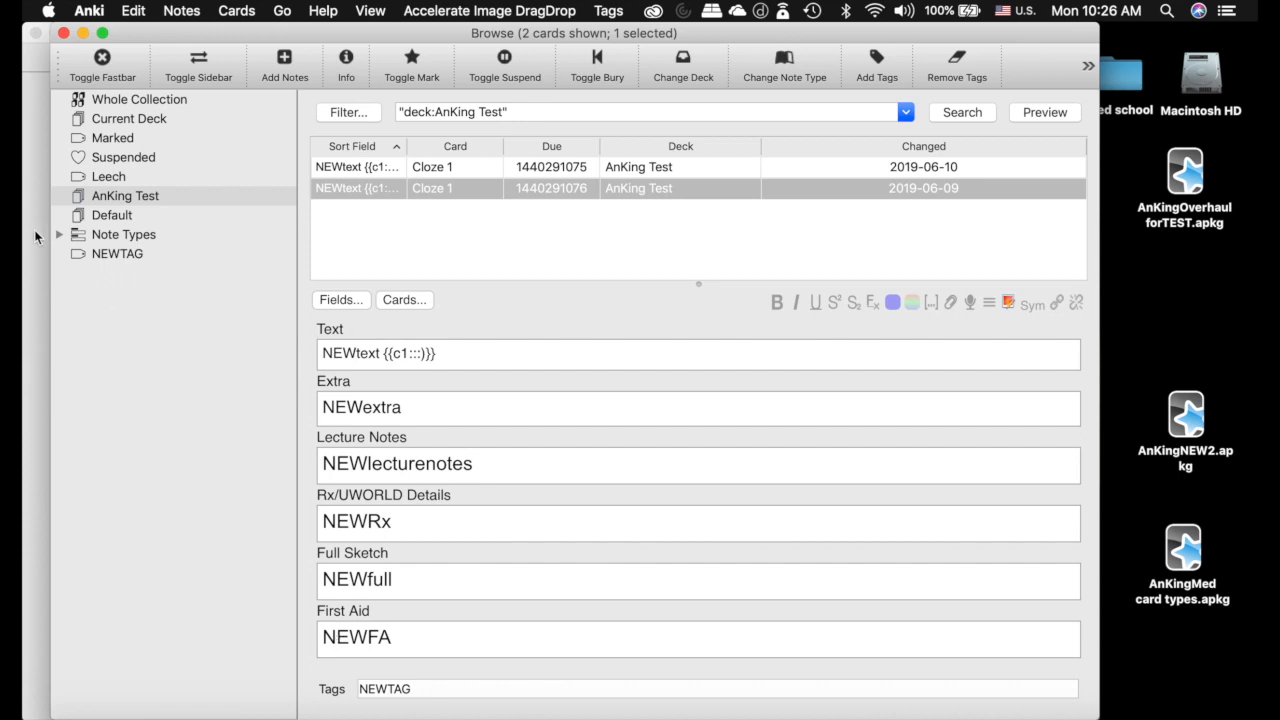
pyautogui.click(784, 63)
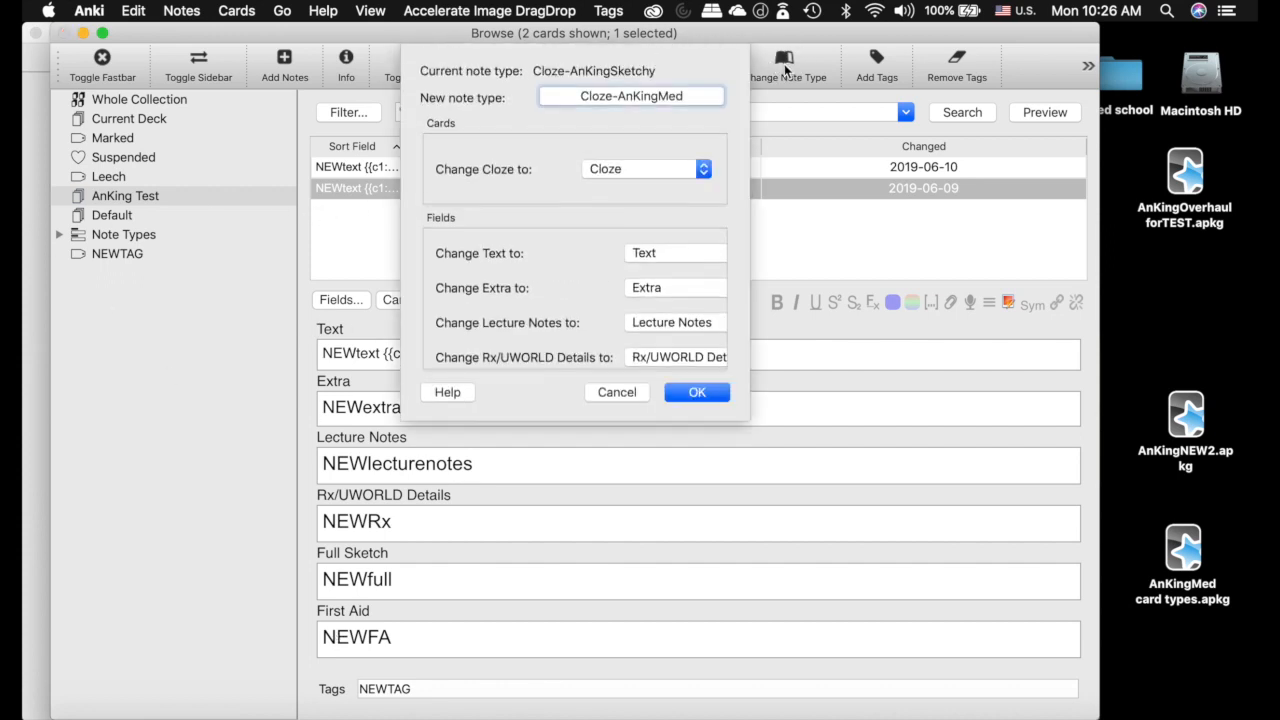
pyautogui.click(632, 97)
pyautogui.click(505, 210)
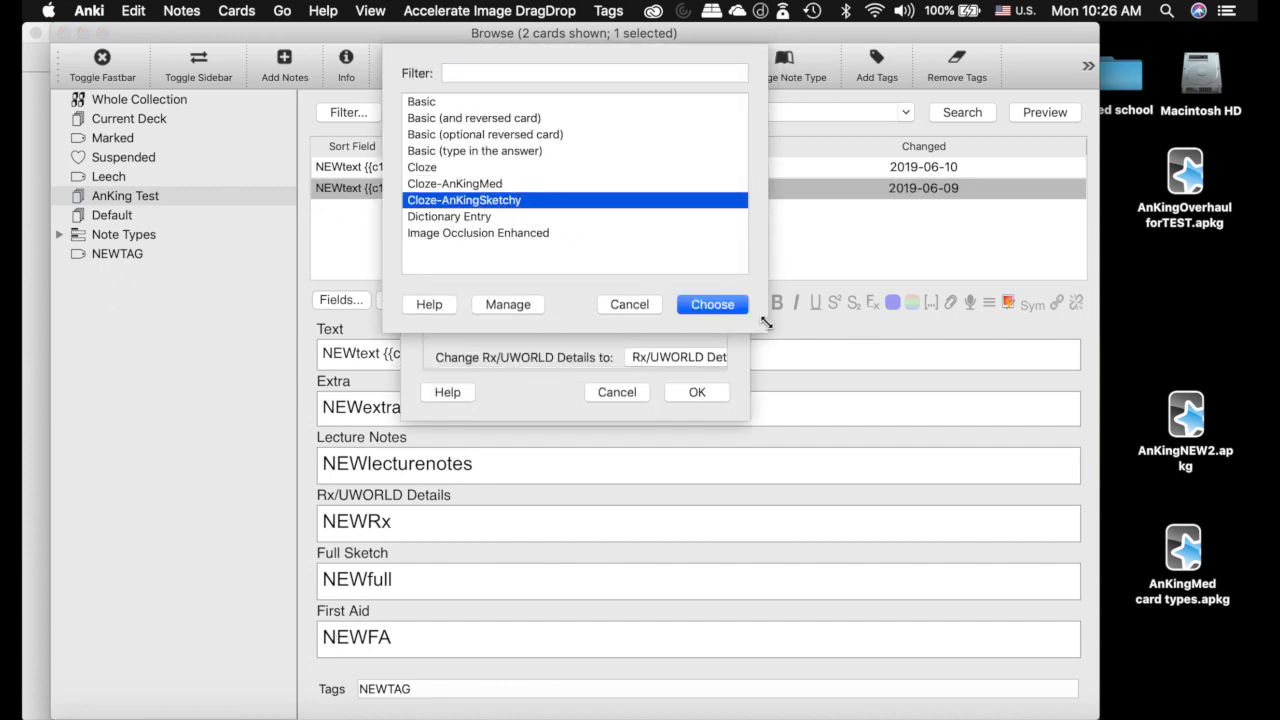
pyautogui.click(727, 304)
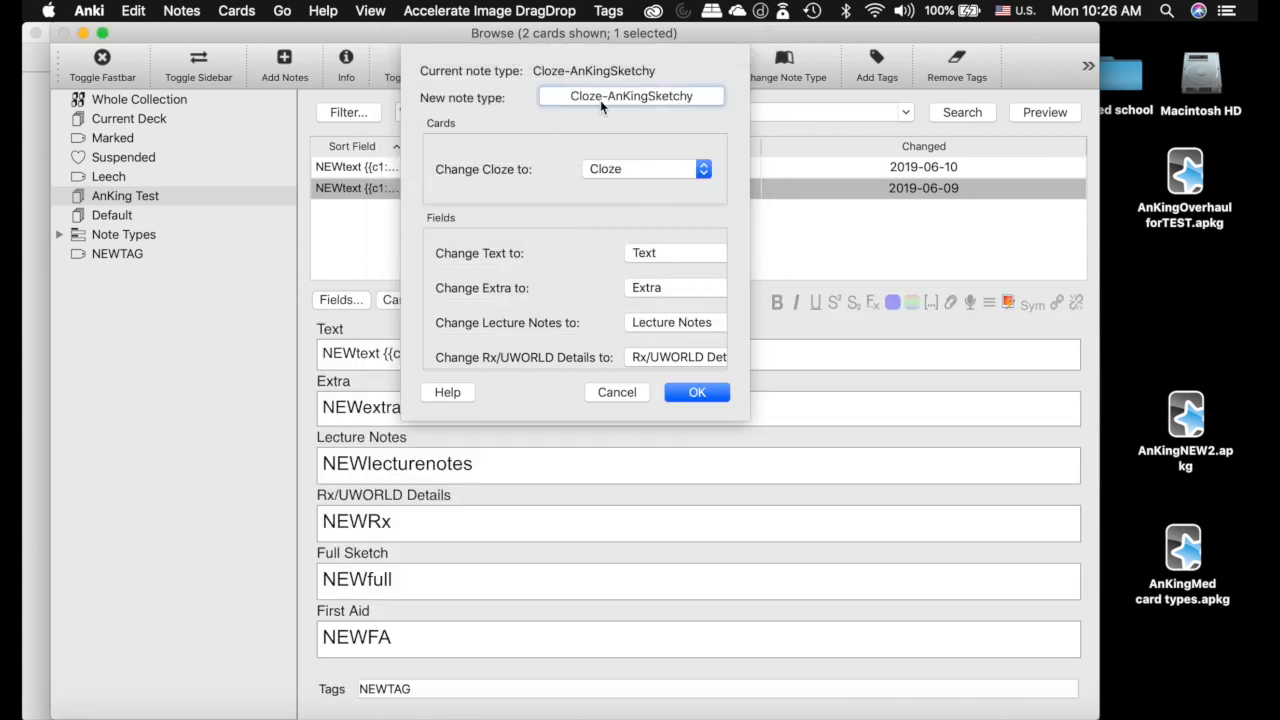
pyautogui.scroll(-3, 561, 309)
pyautogui.scroll(3, 561, 309)
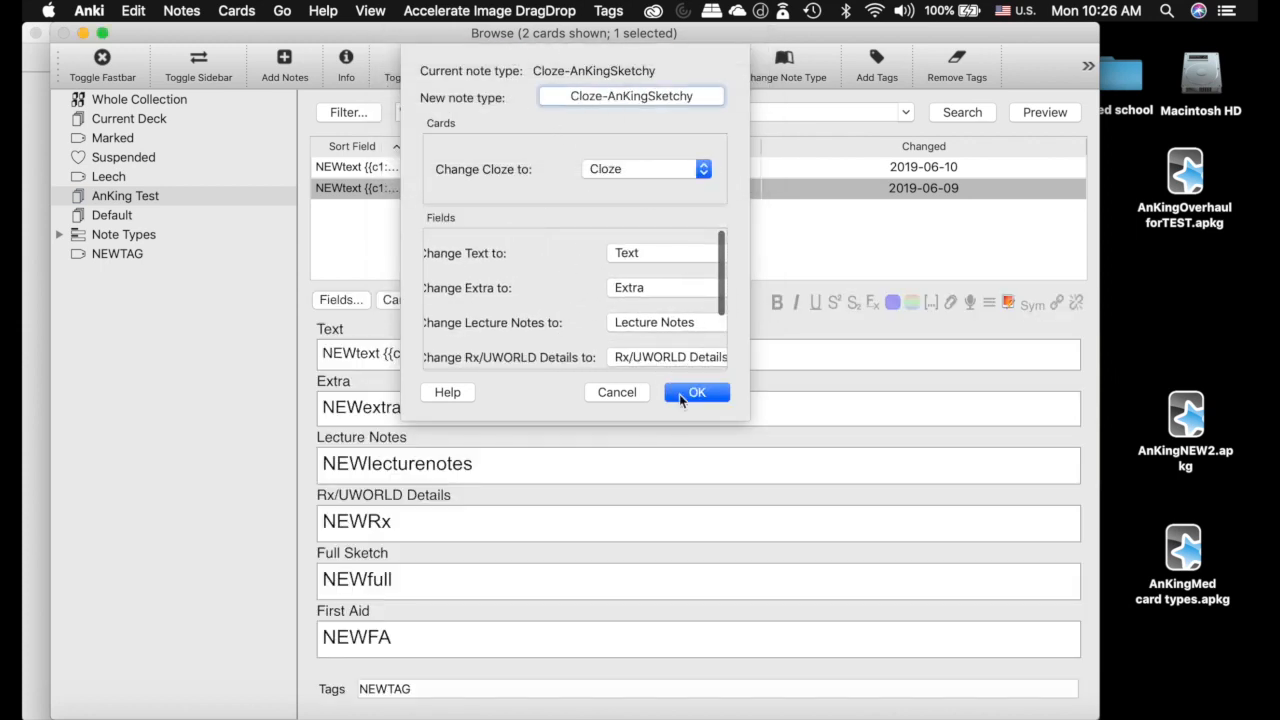
pyautogui.click(681, 393)
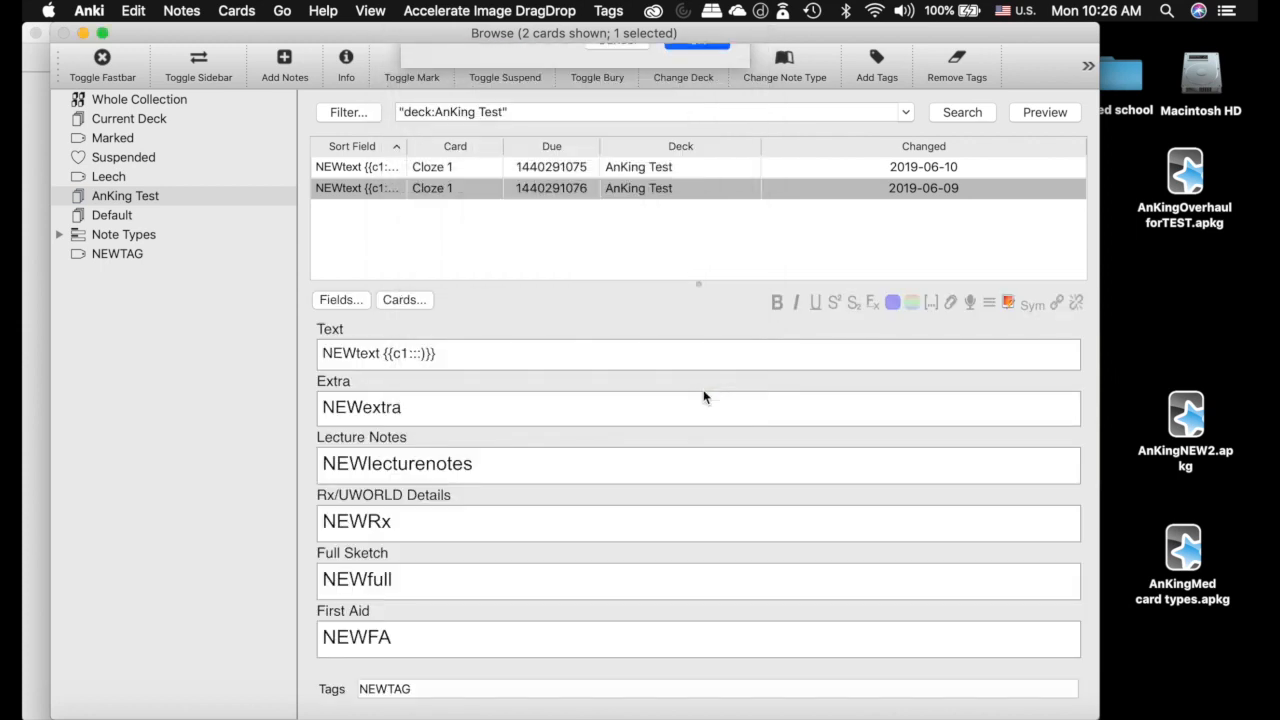
# Compare the changed dates and fields of the two AnKing Test notes, and close the card browser.
pyautogui.click(985, 168)
pyautogui.click(951, 189)
pyautogui.click(951, 171)
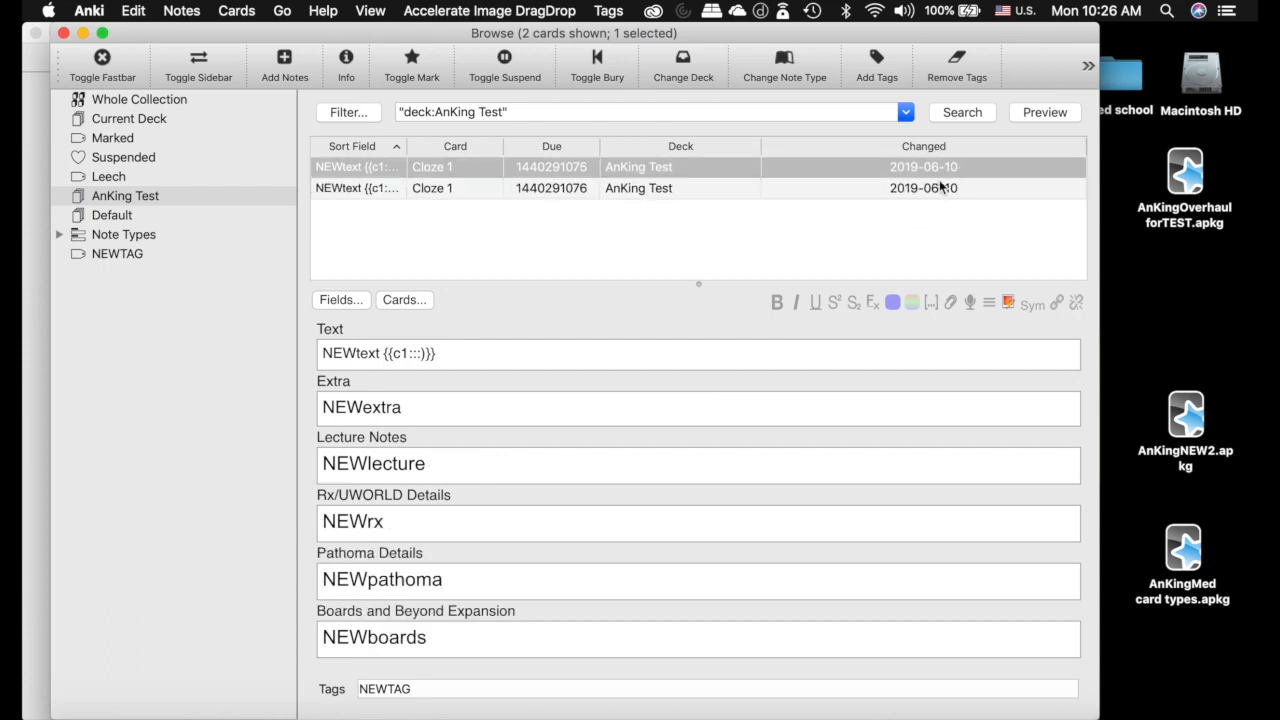
pyautogui.click(940, 187)
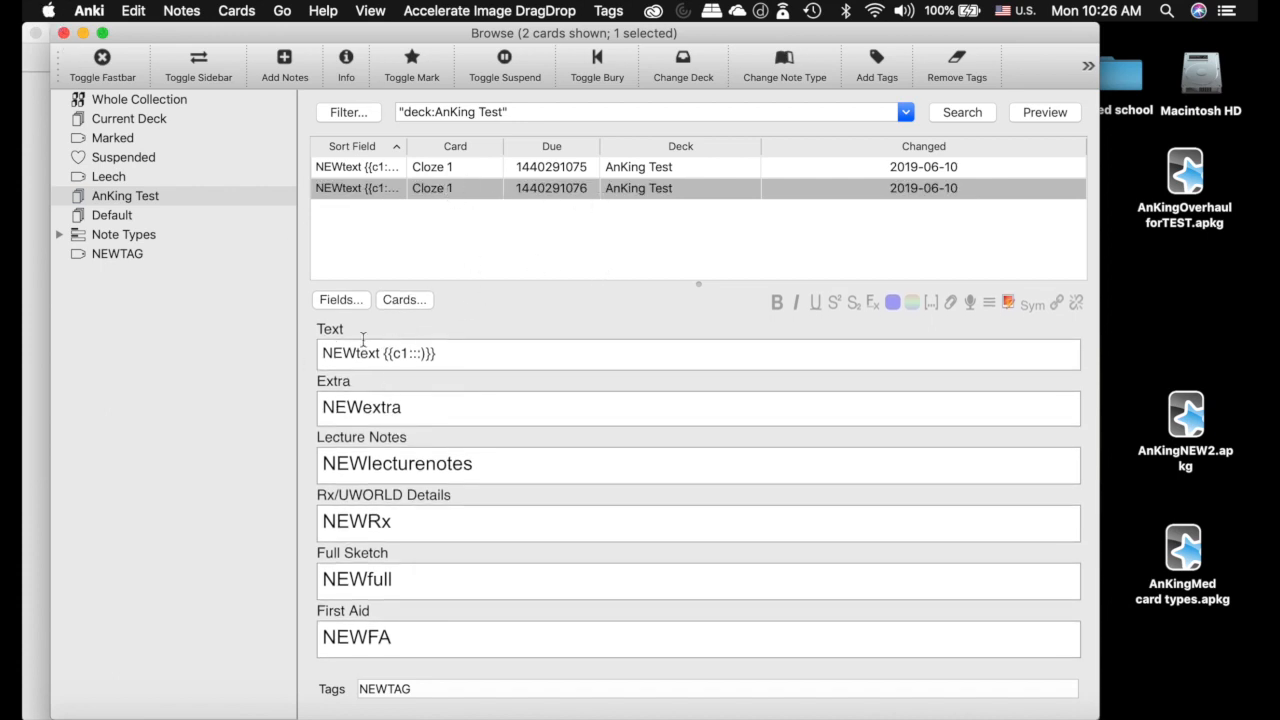
pyautogui.click(63, 33)
# Switch back to the 0 Test OLD profile.
pyautogui.click(132, 12)
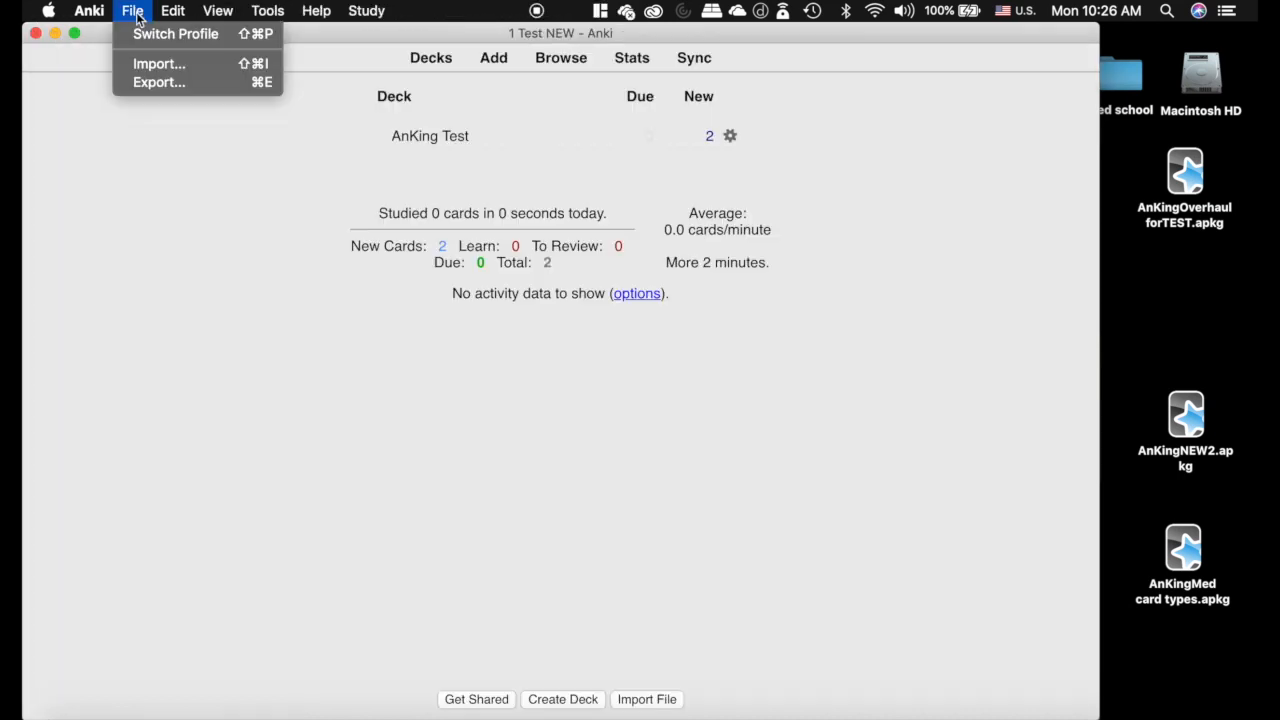
pyautogui.click(153, 39)
pyautogui.press('Up')
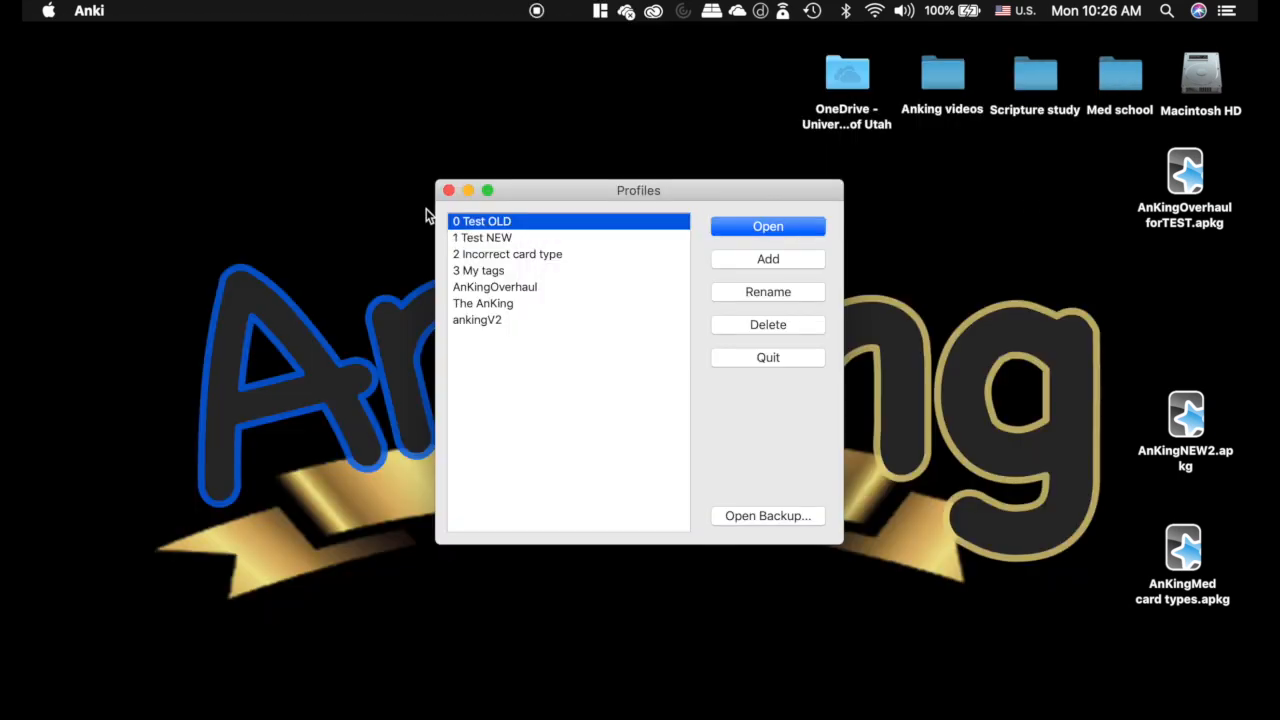
pyautogui.press('Return')
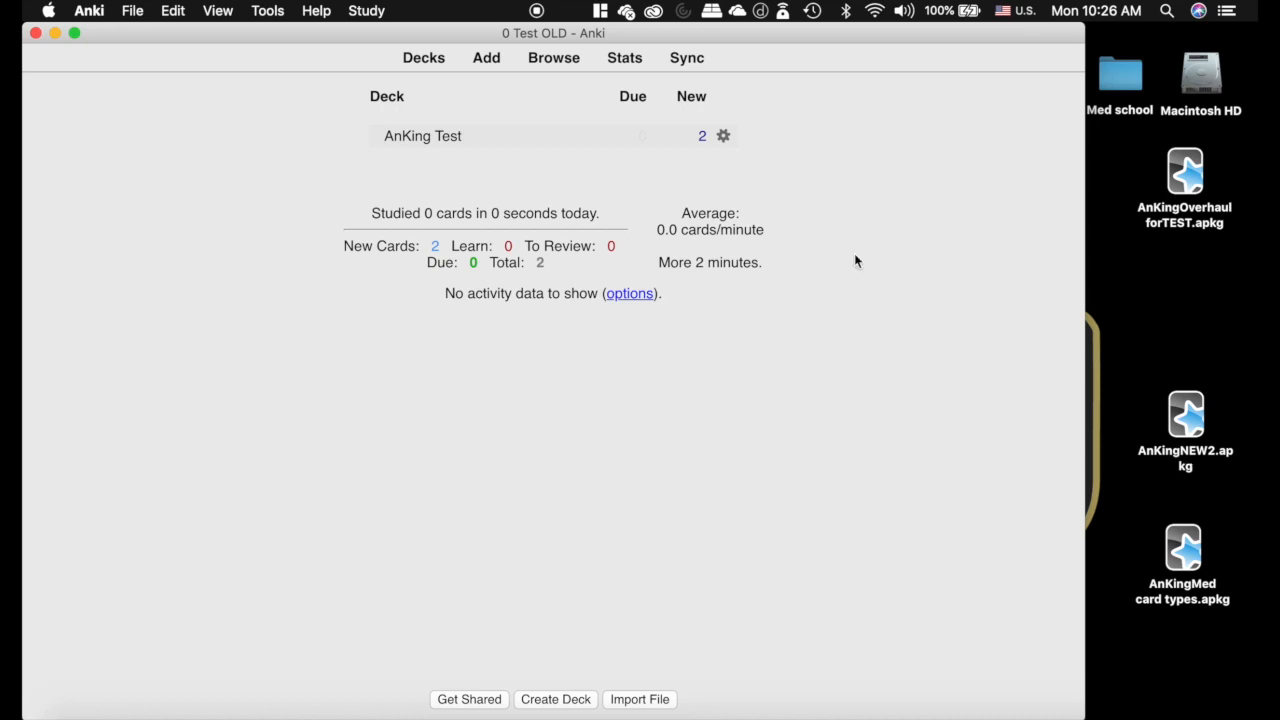
# Check the changed dates of the AnKing Test notes in this profile's card browser, and close it.
pyautogui.click(553, 62)
pyautogui.click(217, 201)
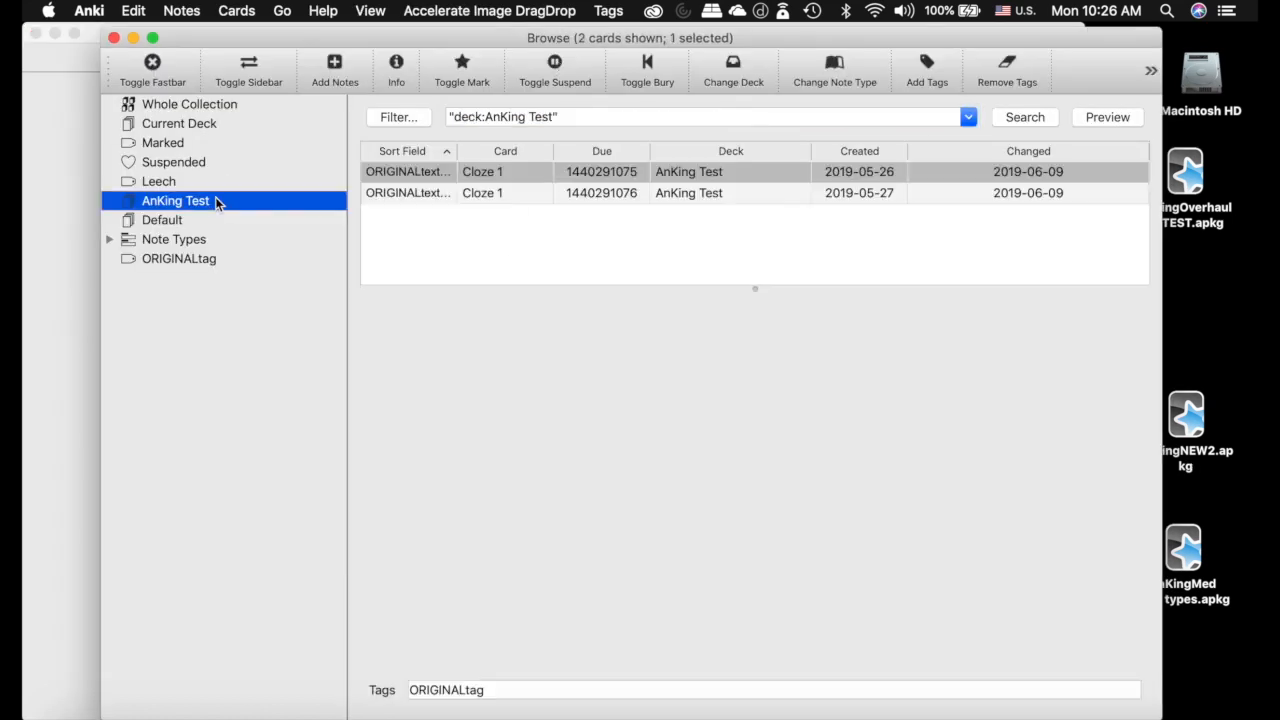
pyautogui.click(114, 39)
# Open the files folder of the installed Special Fields add-on.
pyautogui.click(267, 10)
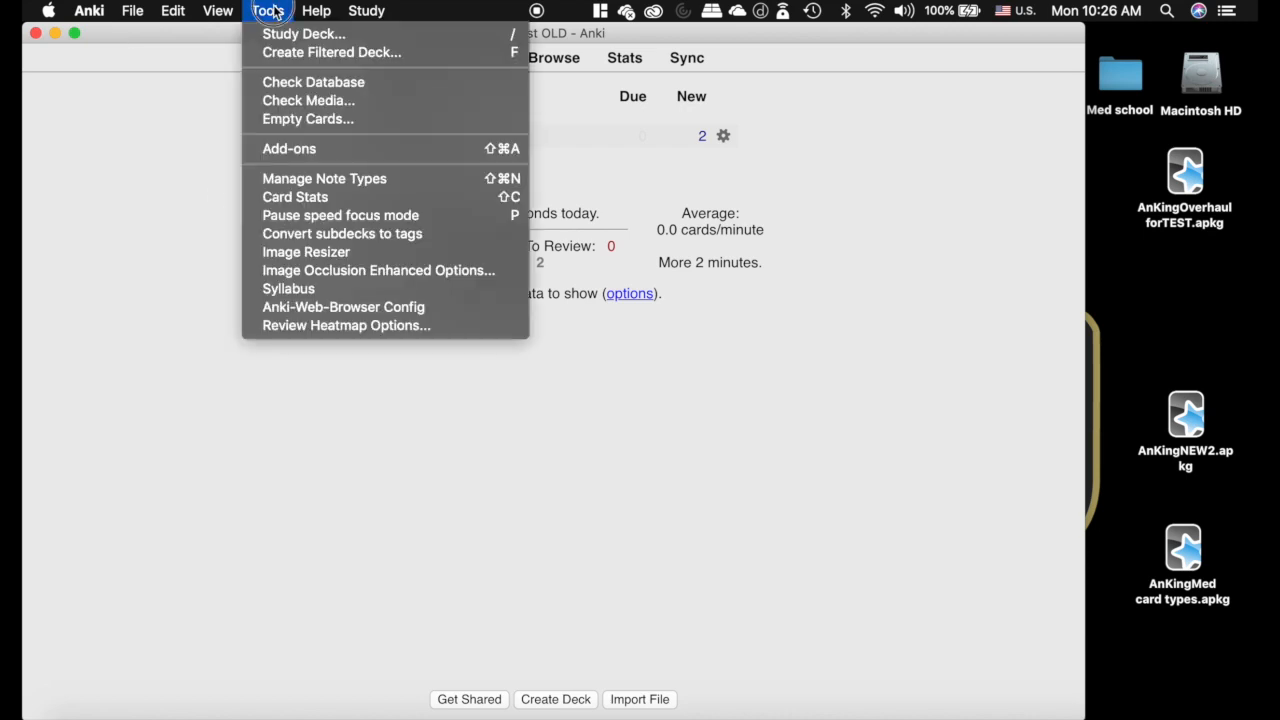
pyautogui.click(322, 152)
pyautogui.scroll(-10, 300, 350)
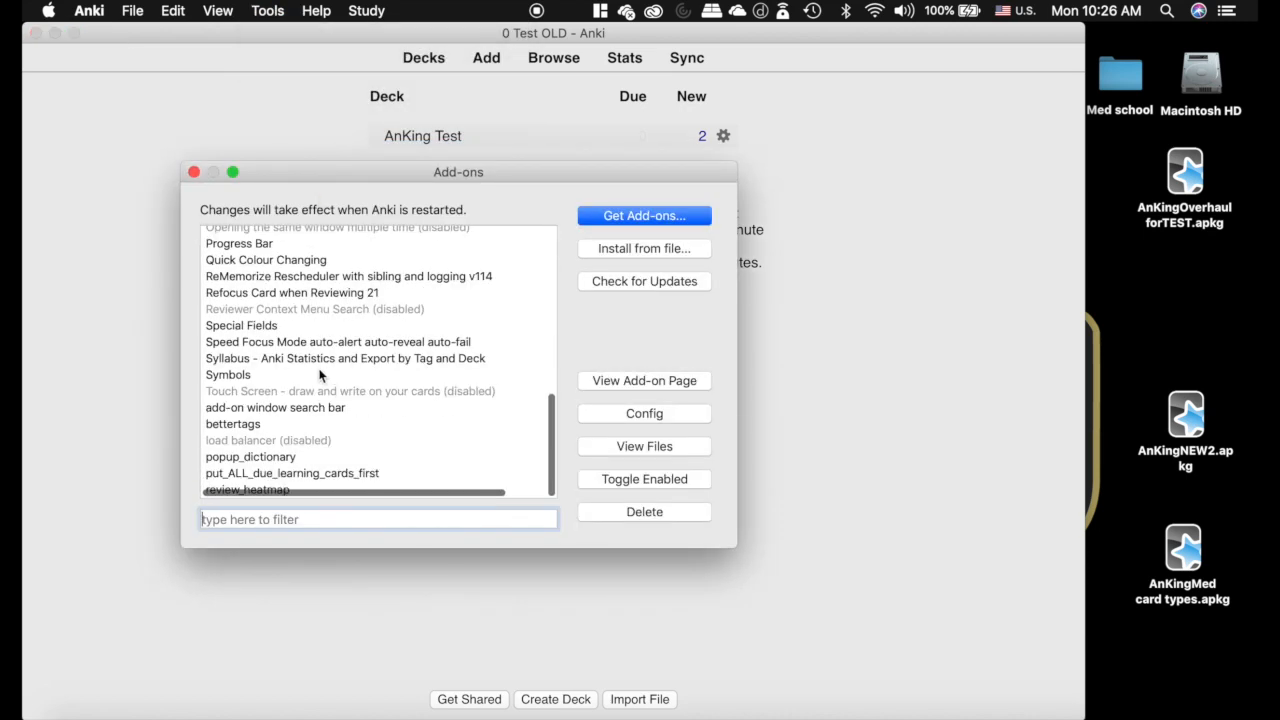
pyautogui.click(240, 326)
pyautogui.click(643, 446)
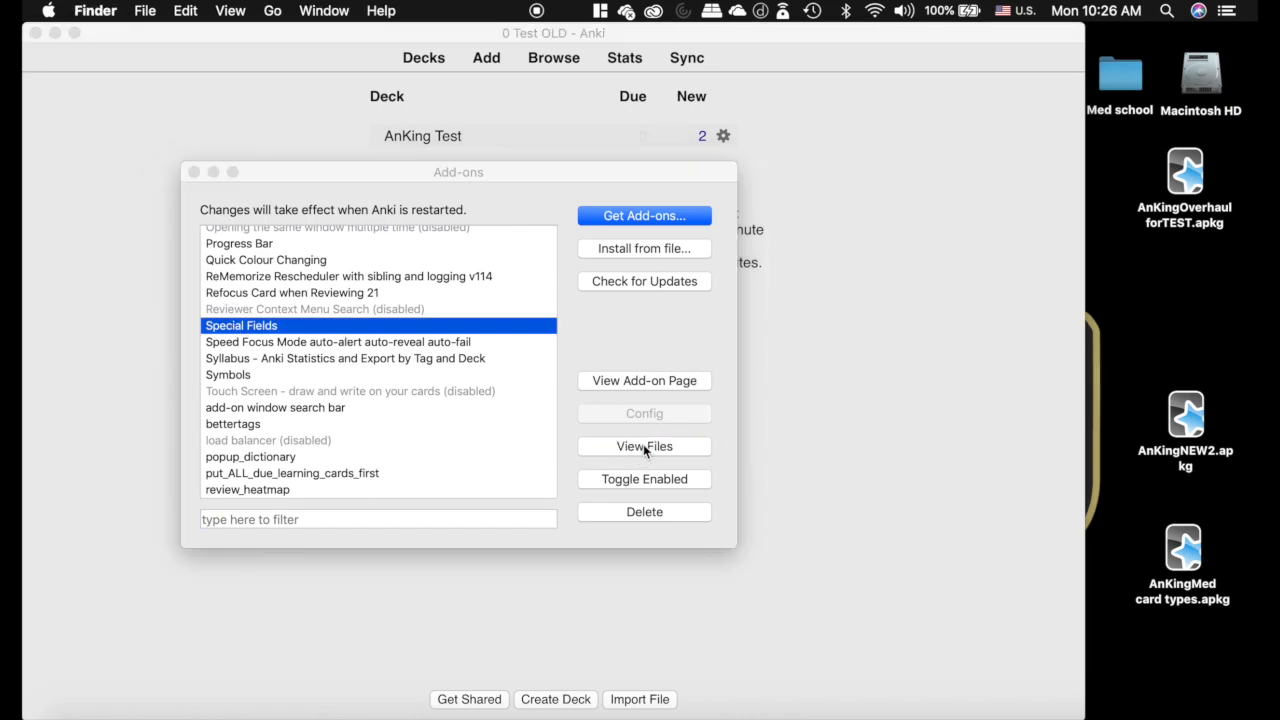
# Preview __init__.py to examine the SPECIAL_FIELD and COMBINE_TAGGING settings, and close the preview, folder and add-on windows.
pyautogui.click(922, 157)
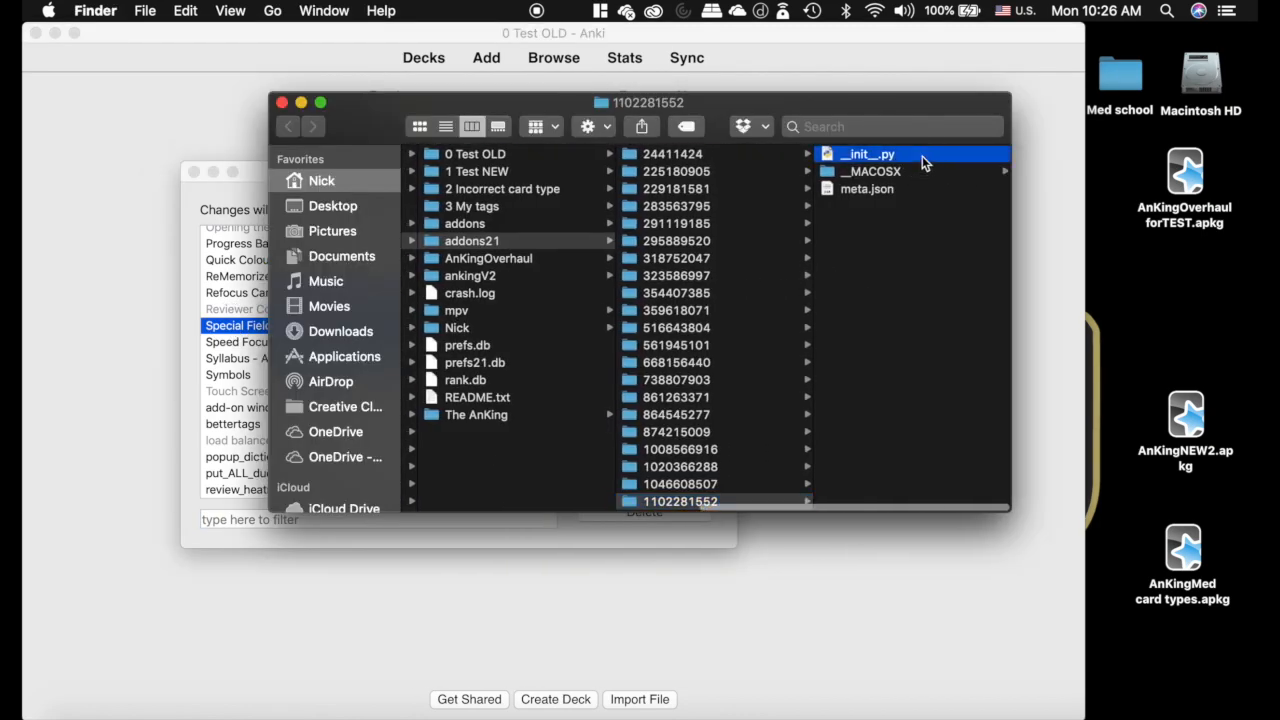
pyautogui.press('space')
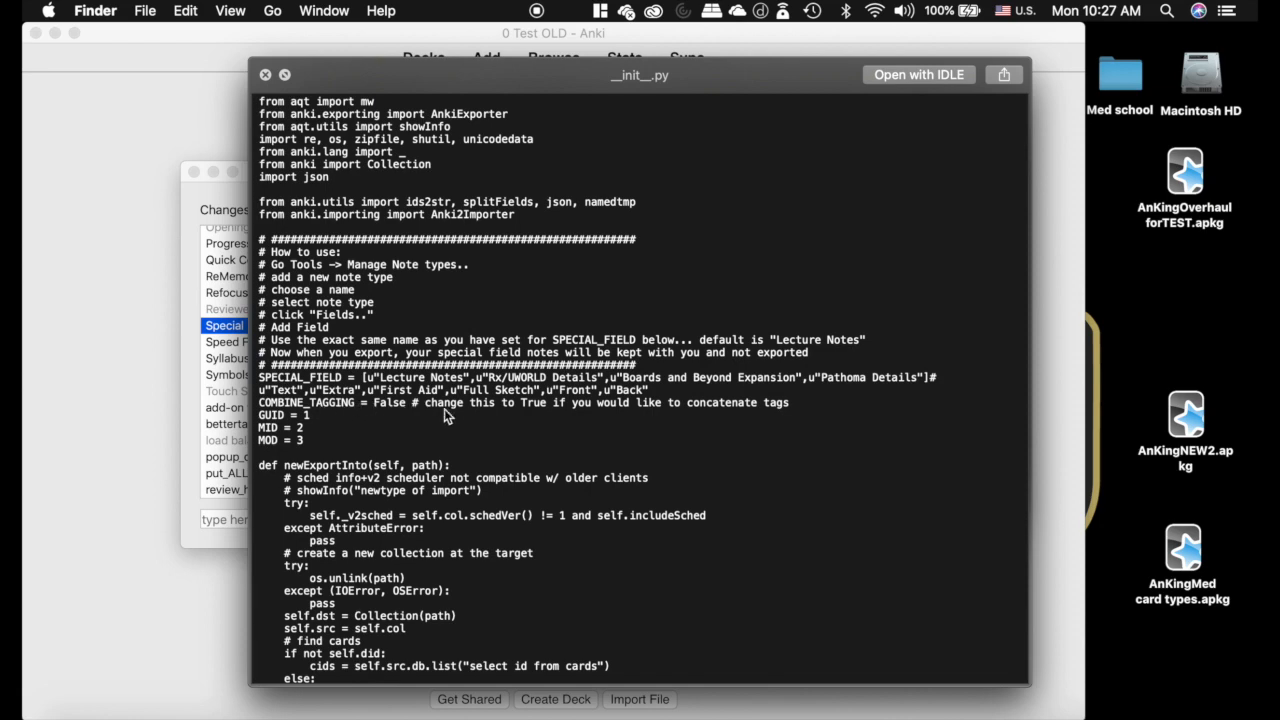
pyautogui.click(265, 74)
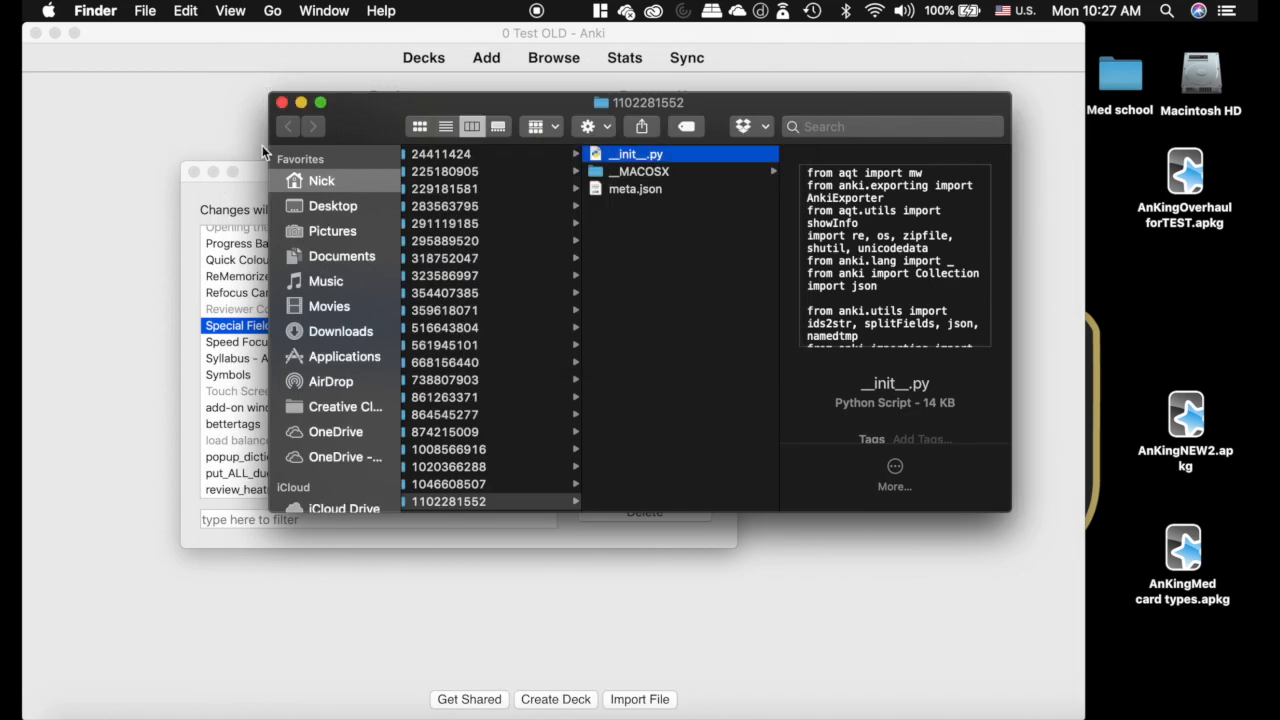
pyautogui.click(282, 102)
pyautogui.click(194, 172)
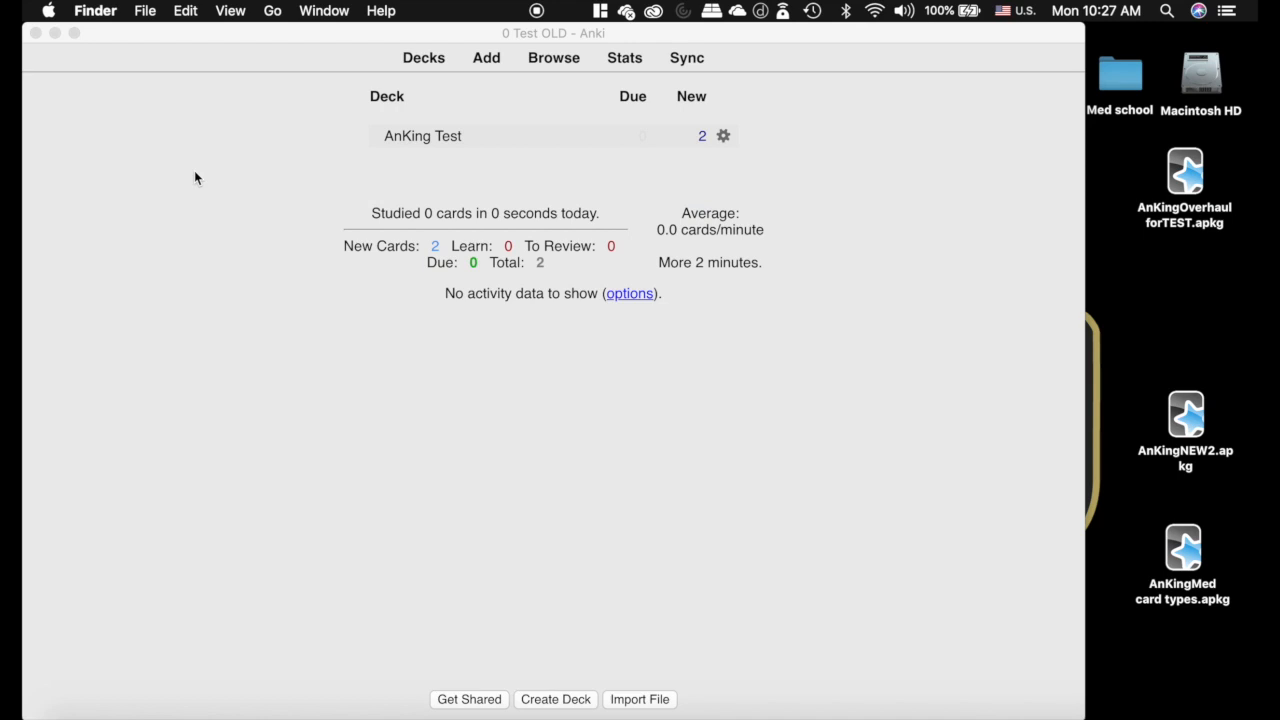
# Import the AnKingNEW2.apkg deck package from the desktop into this profile and dismiss the import report.
pyautogui.click(848, 252)
pyautogui.doubleClick(1180, 420)
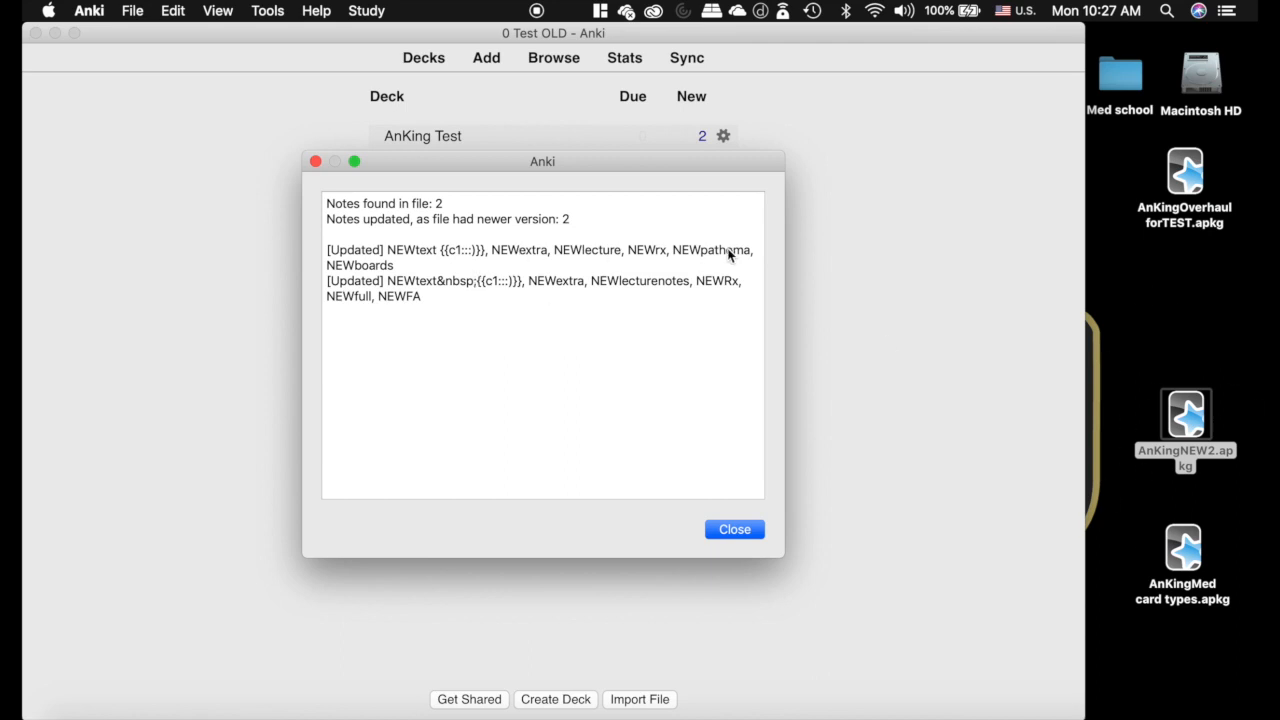
pyautogui.click(735, 530)
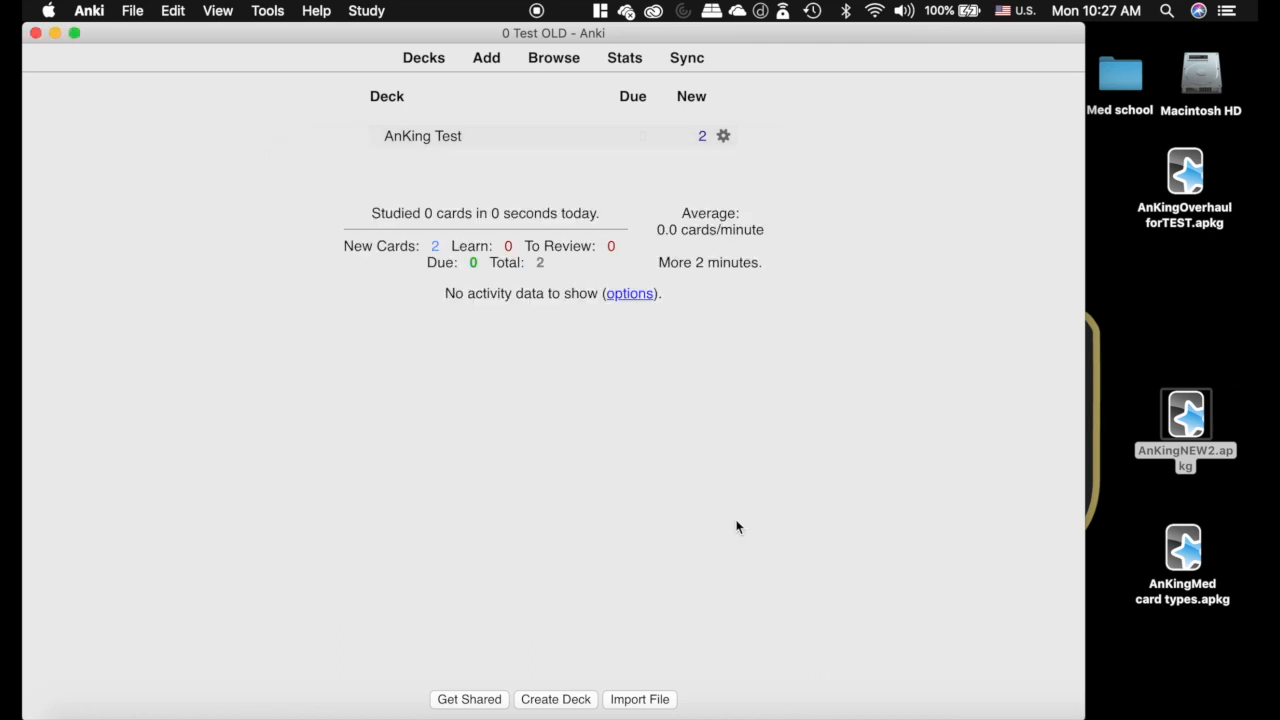
# Examine which fields and tags of the two AnKing Test notes the import updated, and close the card browser.
pyautogui.click(556, 58)
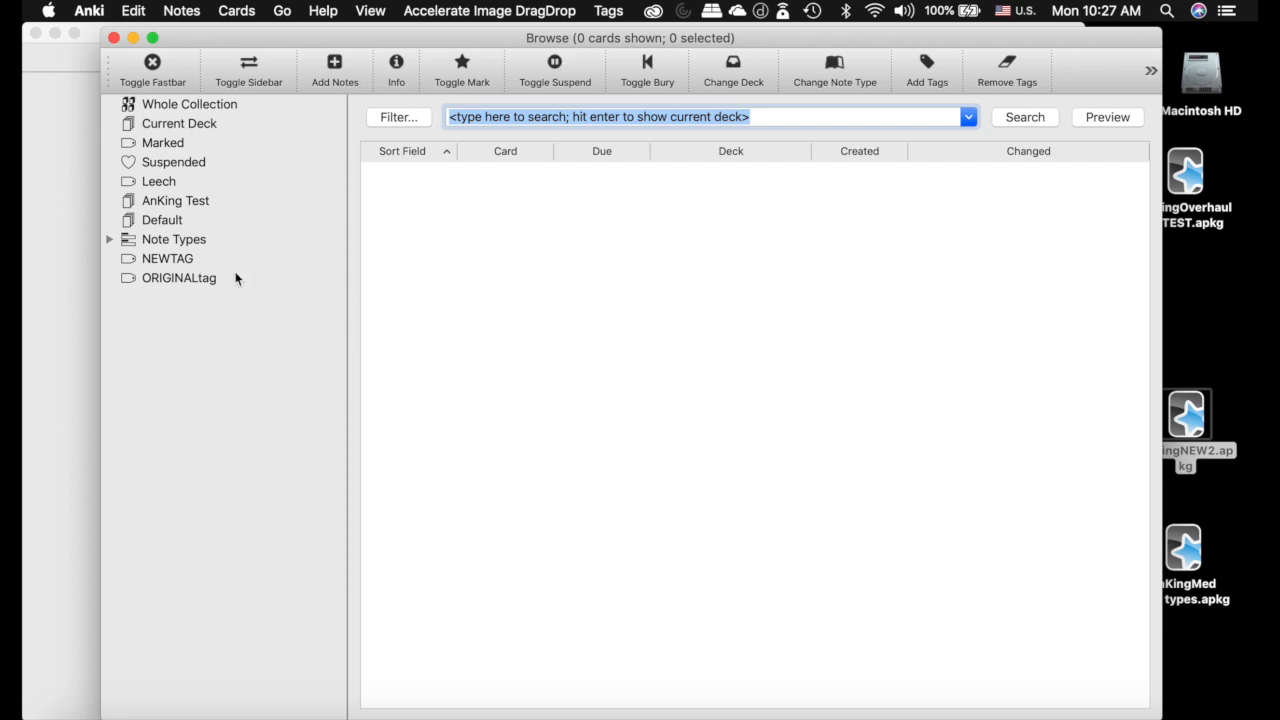
pyautogui.click(178, 205)
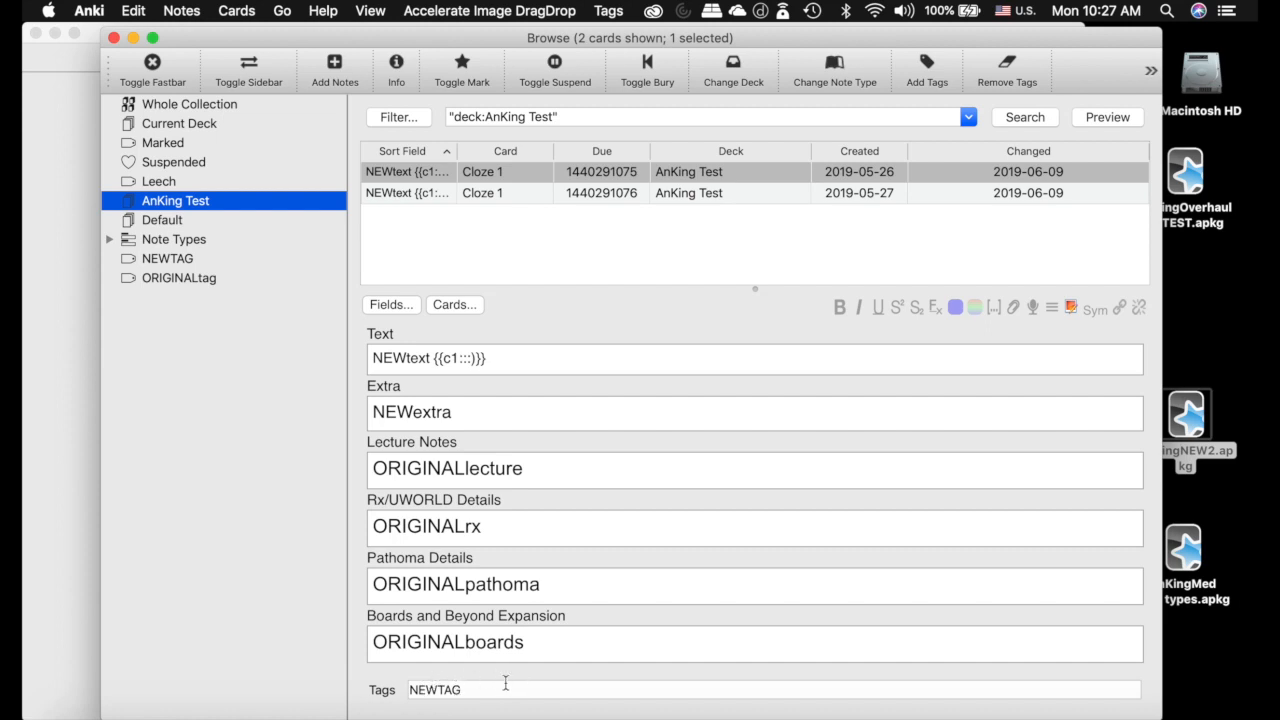
pyautogui.click(408, 193)
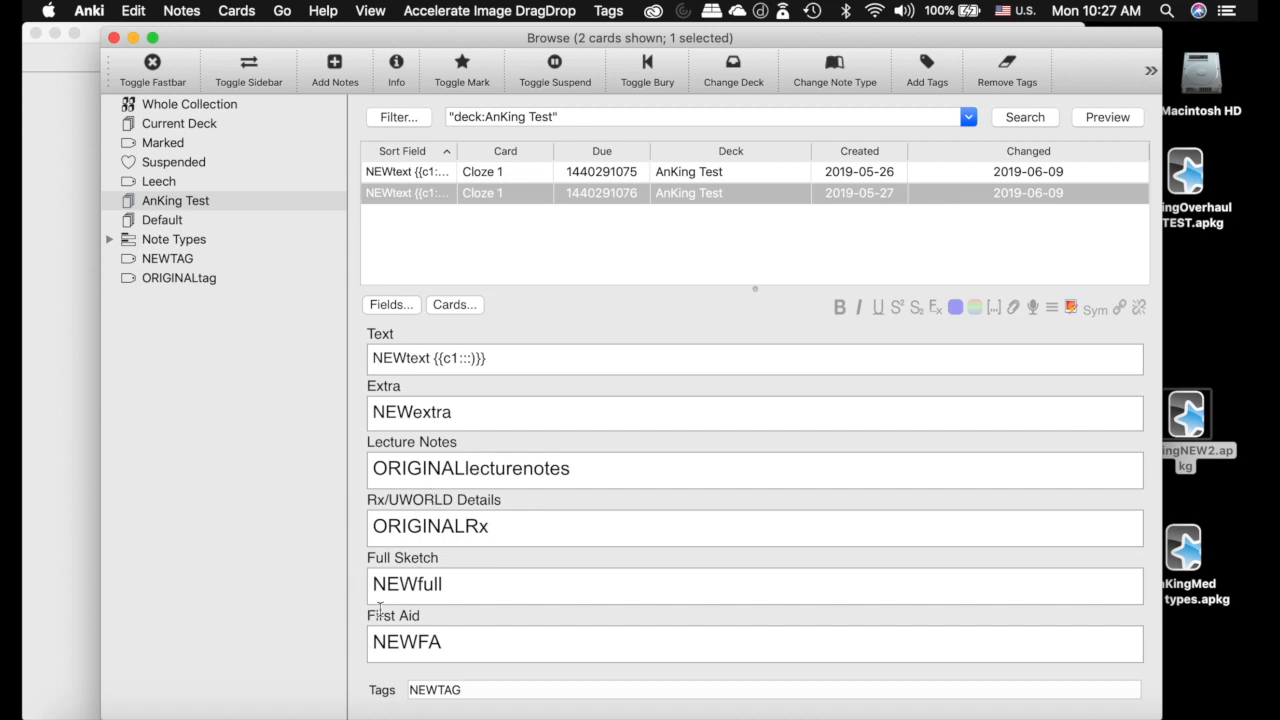
pyautogui.click(464, 178)
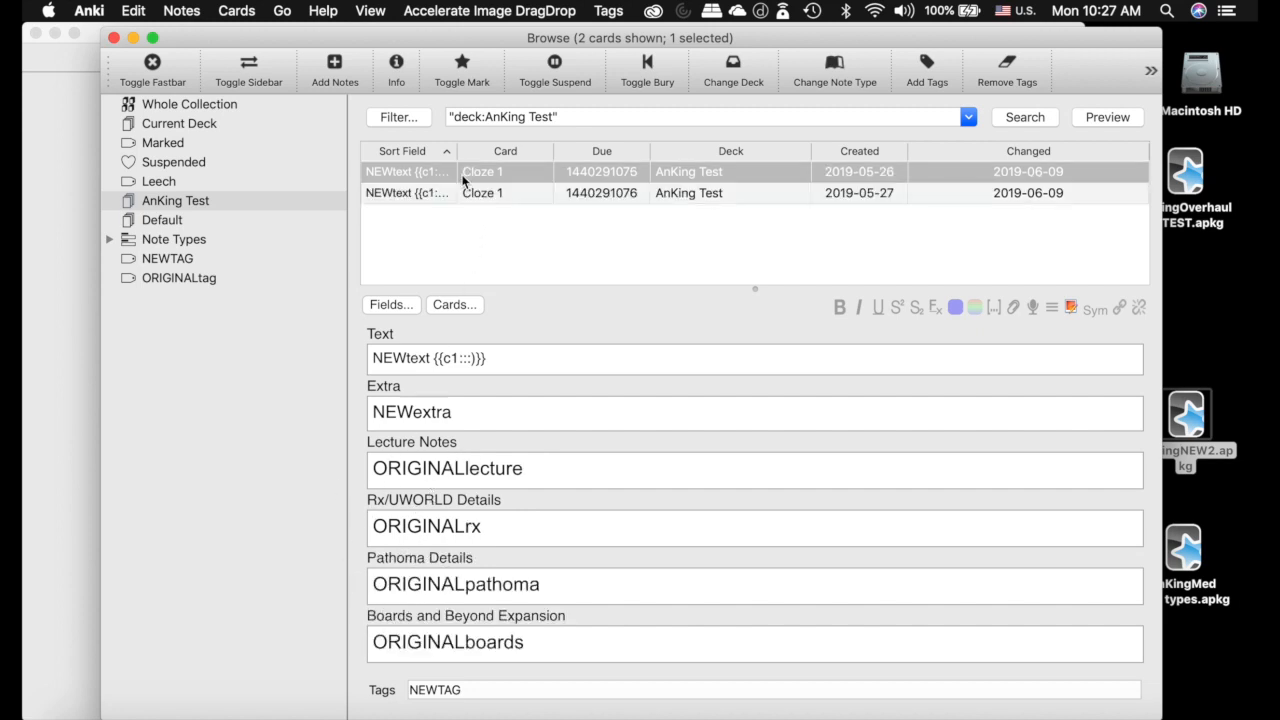
pyautogui.click(114, 38)
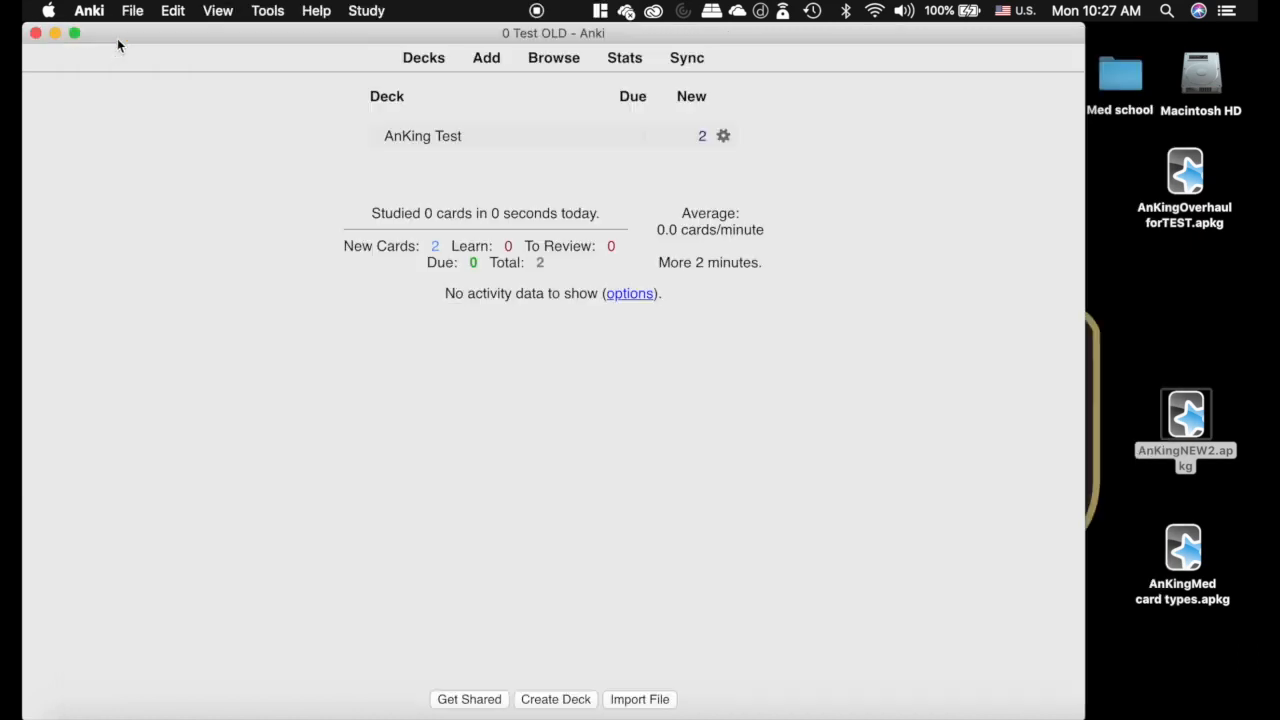
# Switch to the profile "2 Incorrect card type" and widen its main window.
pyautogui.click(131, 10)
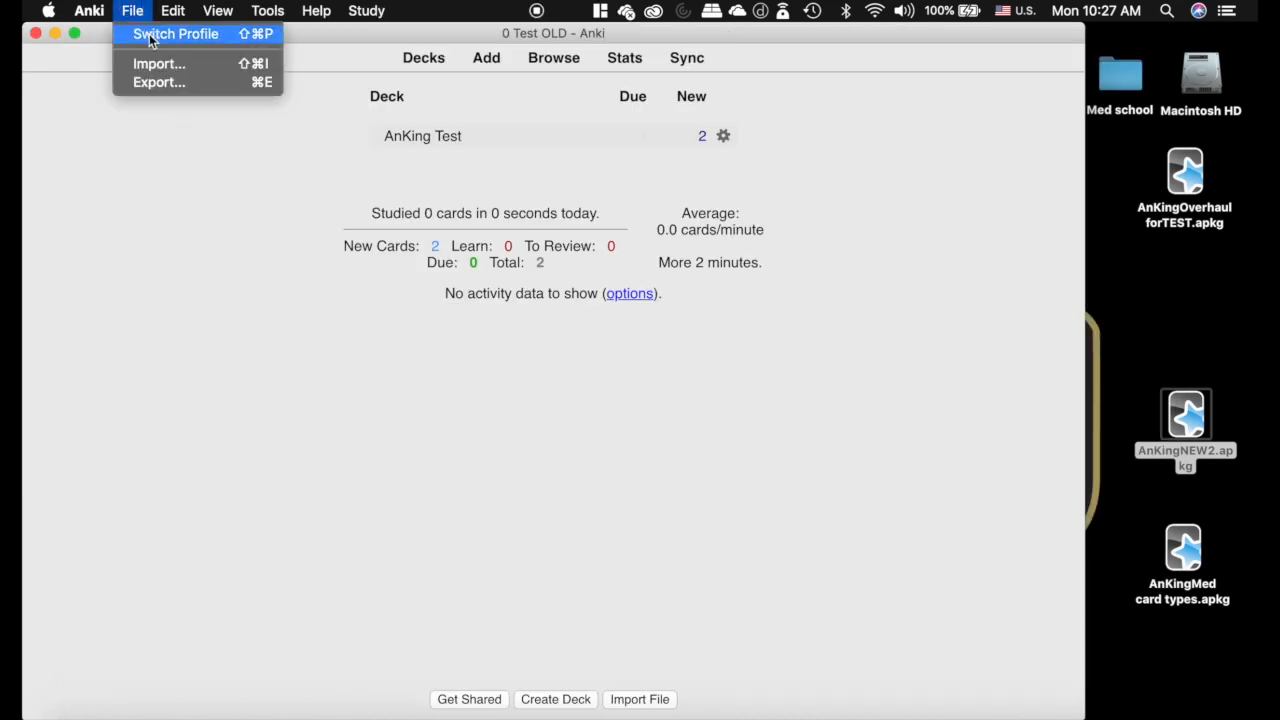
pyautogui.click(149, 34)
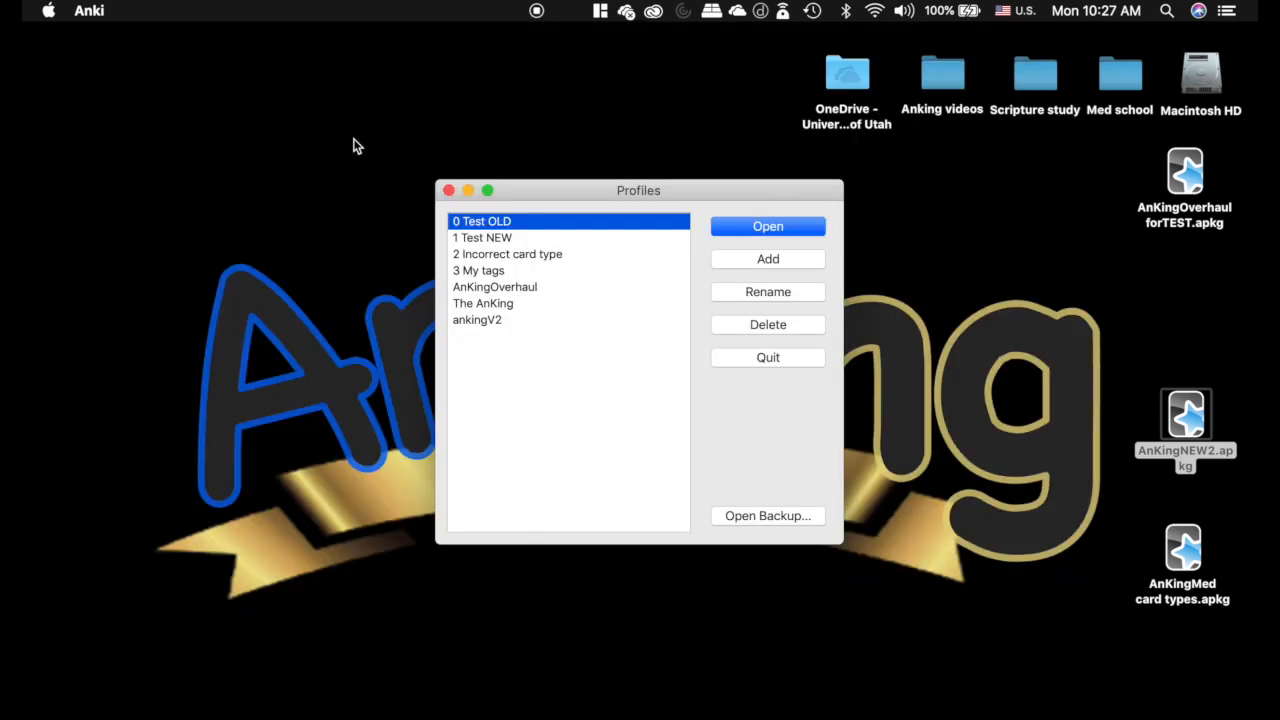
pyautogui.click(538, 254)
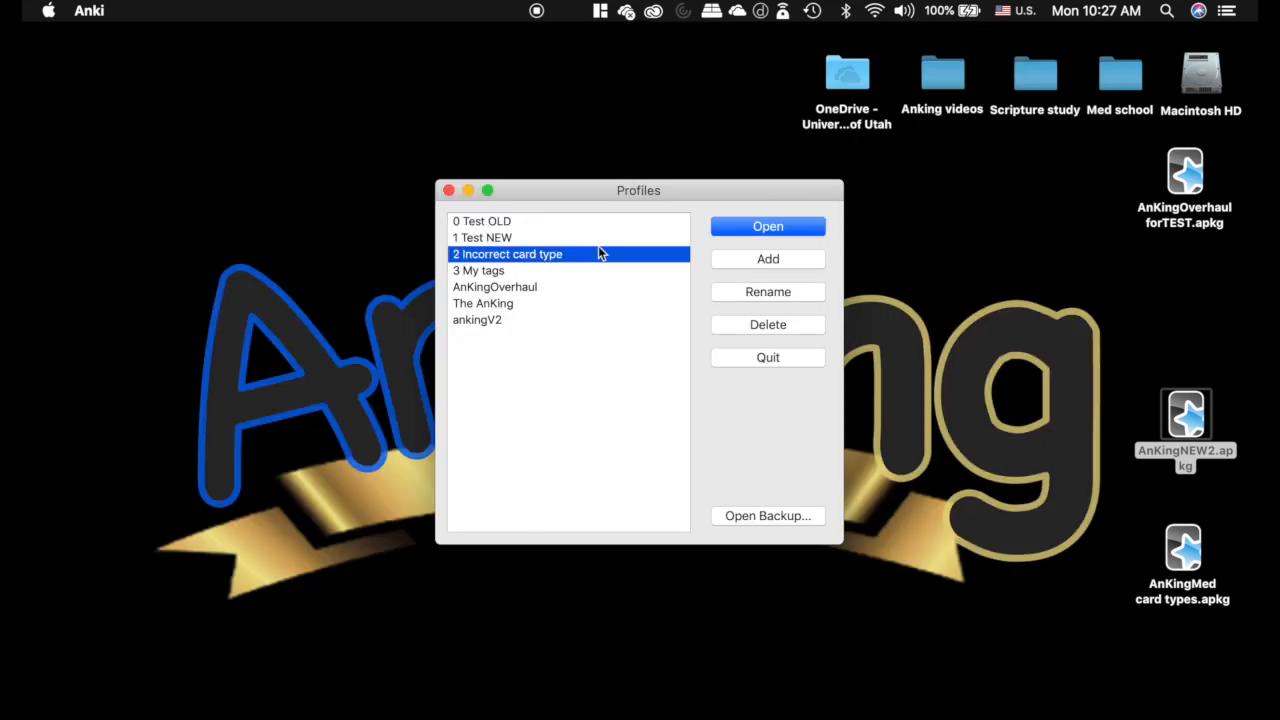
pyautogui.click(775, 226)
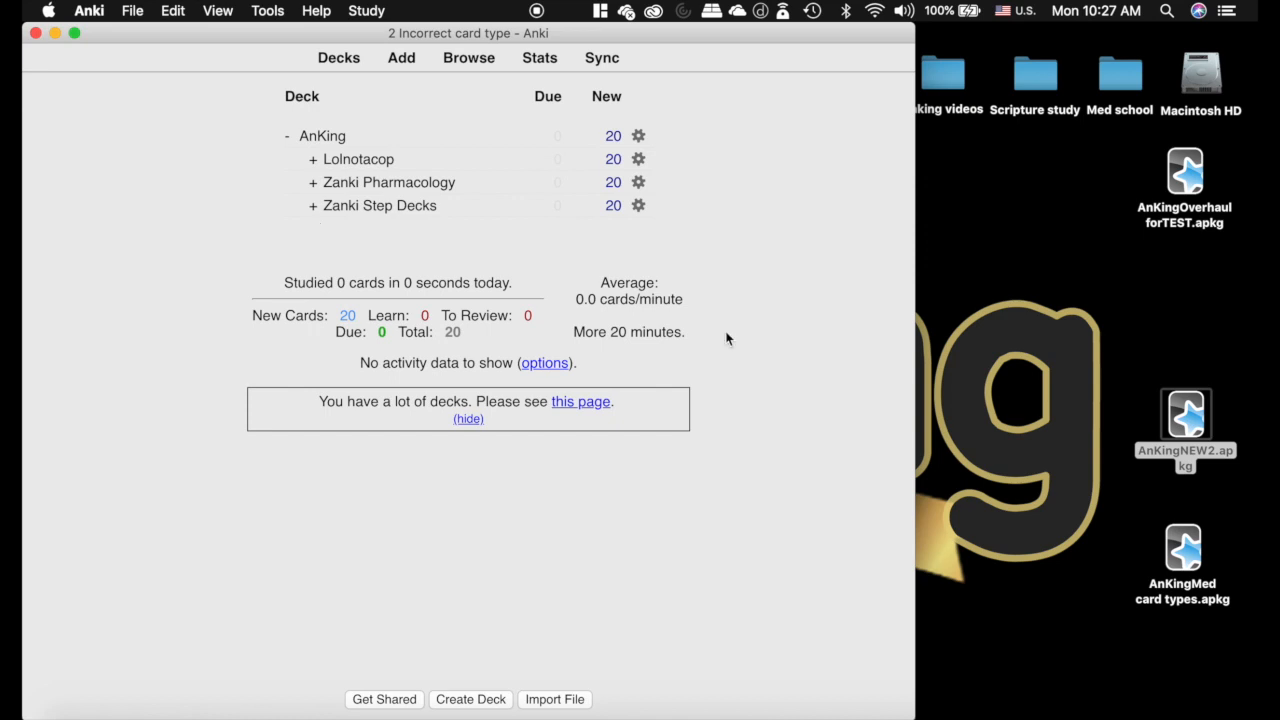
pyautogui.moveTo(913, 368); pyautogui.dragTo(1120, 372)
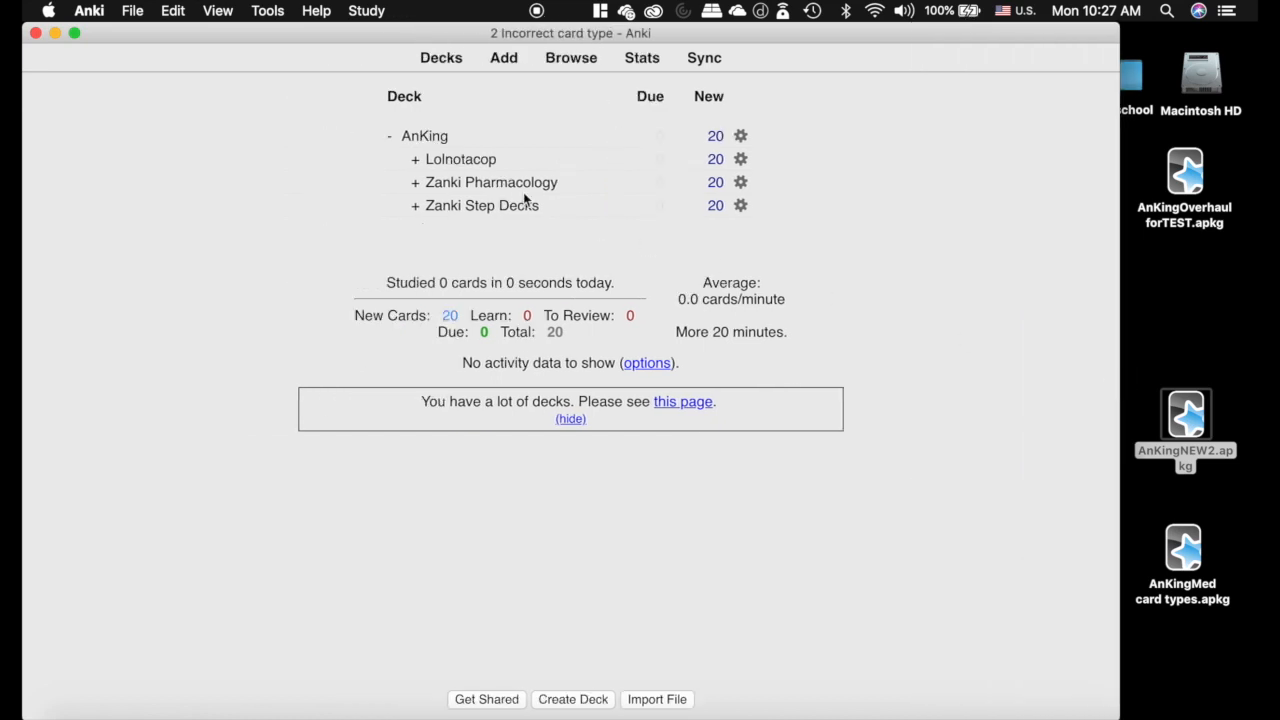
# Browse the Lolnotacop deck filtered to the Cloze-AnKingMed note type and examine which cards use that incorrect type.
pyautogui.click(568, 64)
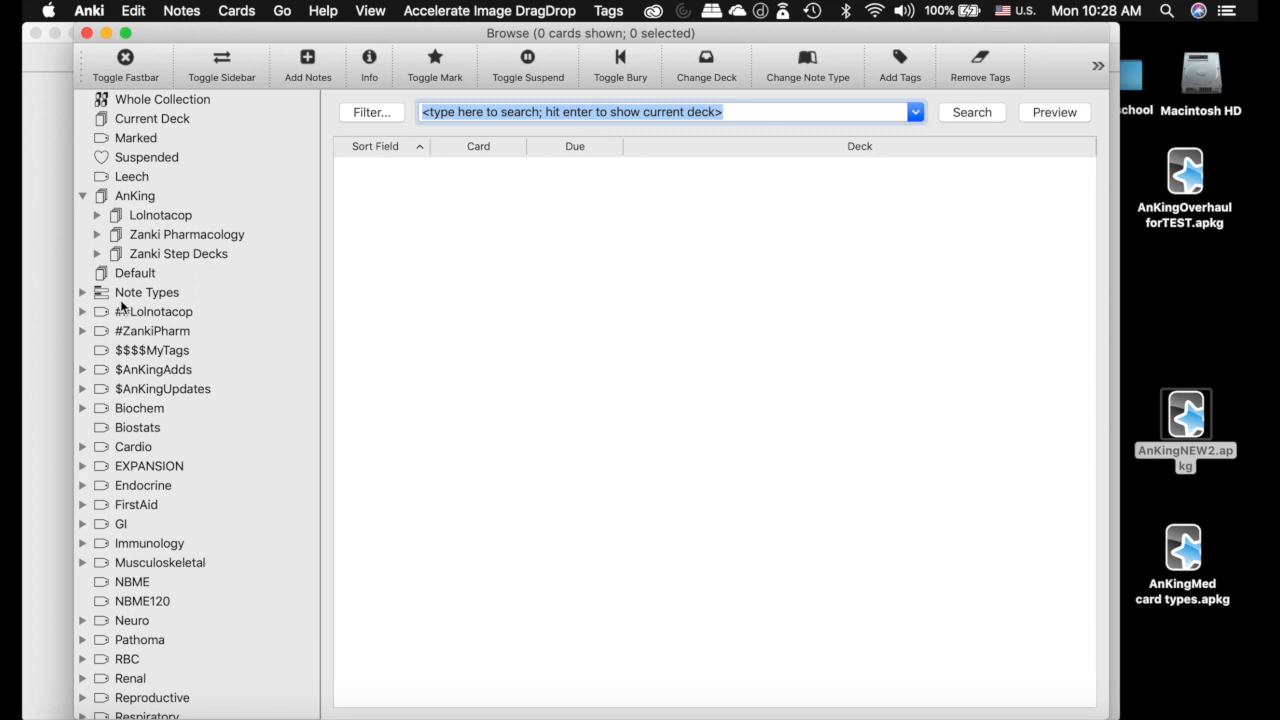
pyautogui.click(84, 293)
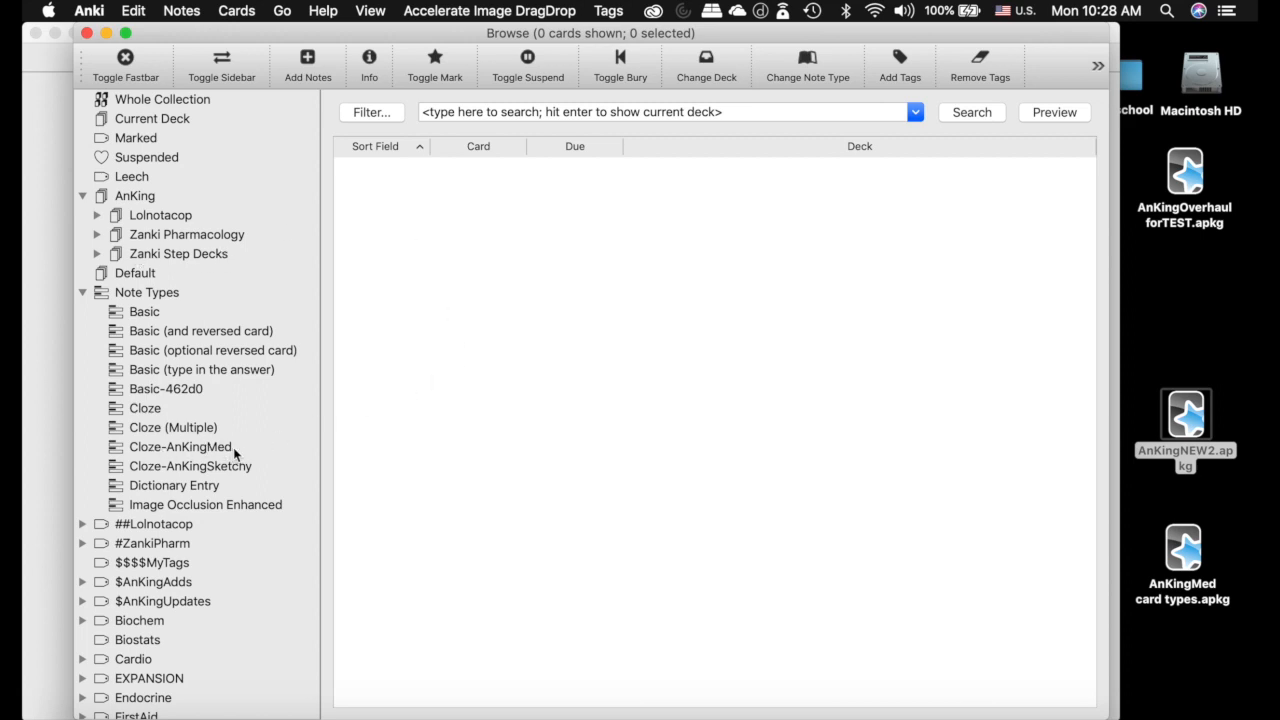
pyautogui.click(152, 216)
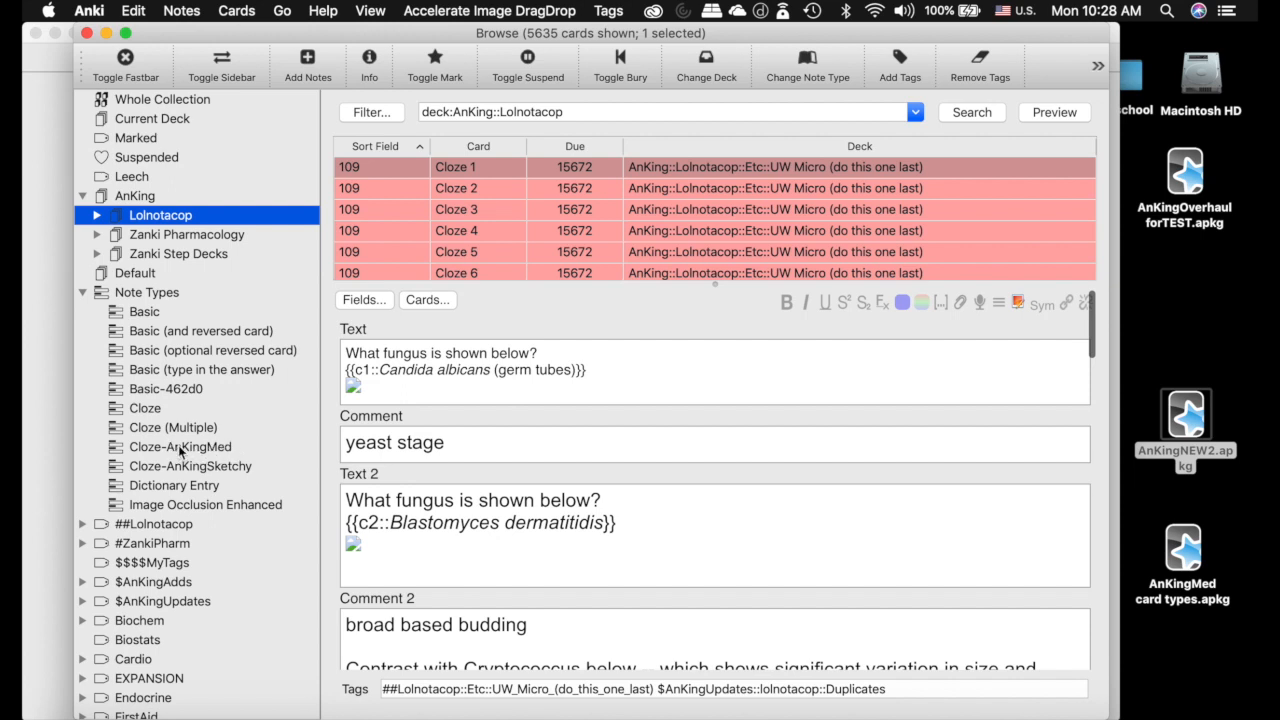
pyautogui.click(181, 452)
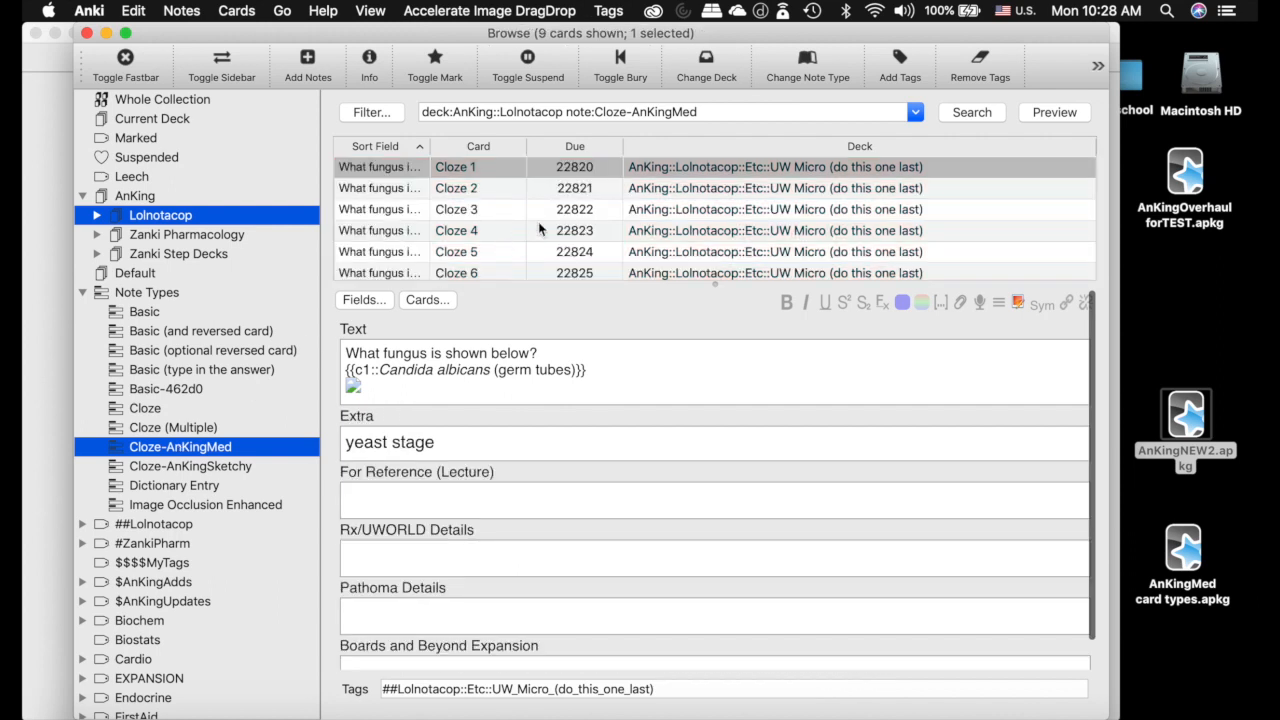
pyautogui.scroll(-3, 603, 235)
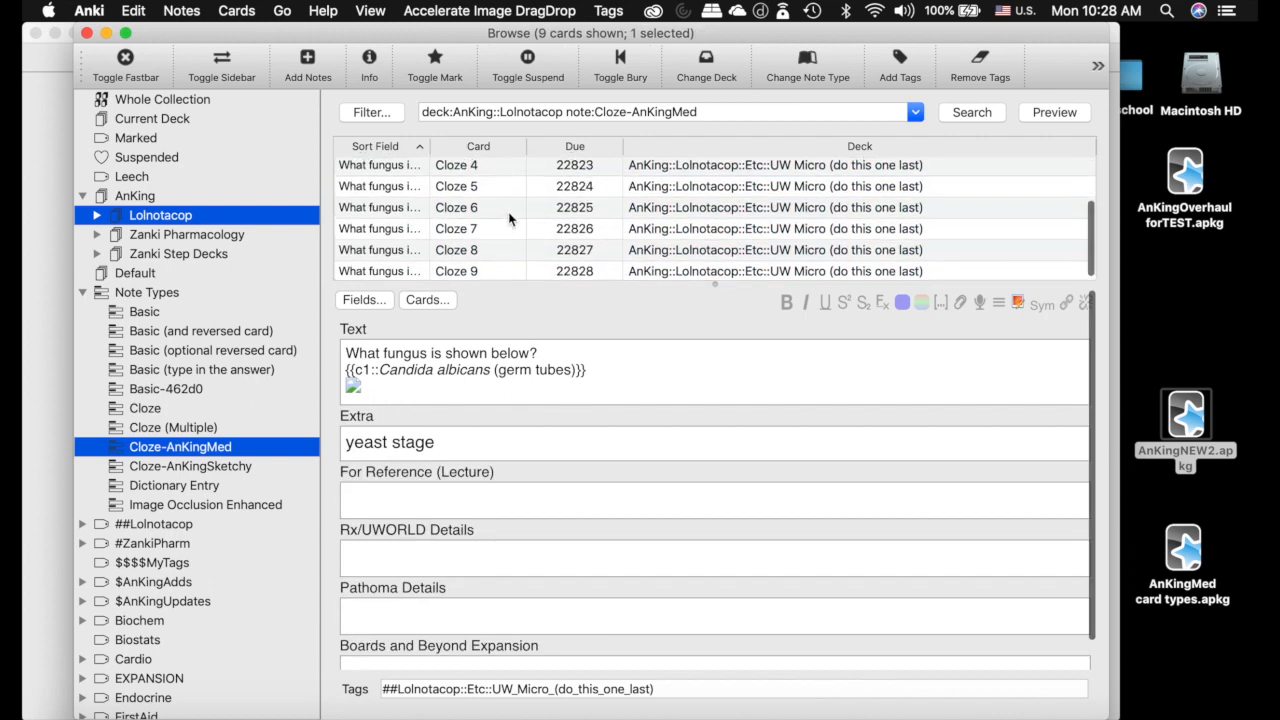
pyautogui.scroll(3, 506, 220)
pyautogui.scroll(-3, 502, 232)
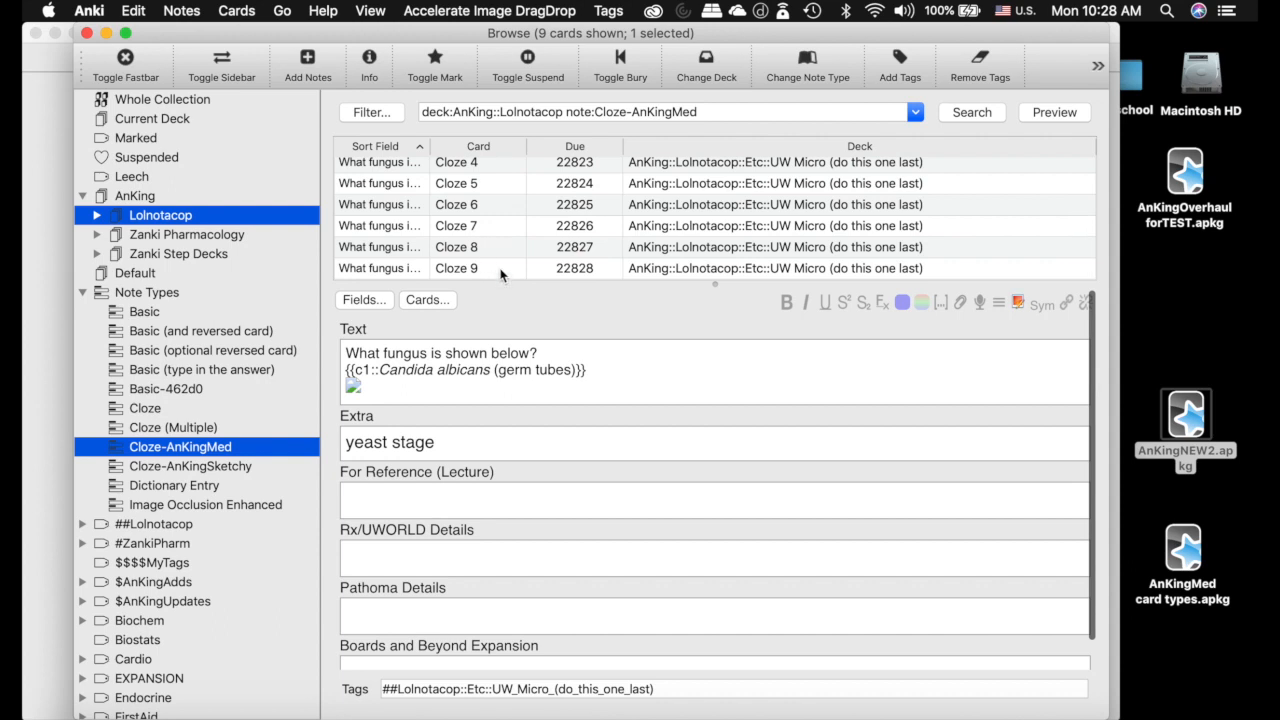
pyautogui.scroll(3, 600, 244)
pyautogui.scroll(-3, 491, 190)
pyautogui.scroll(3, 530, 225)
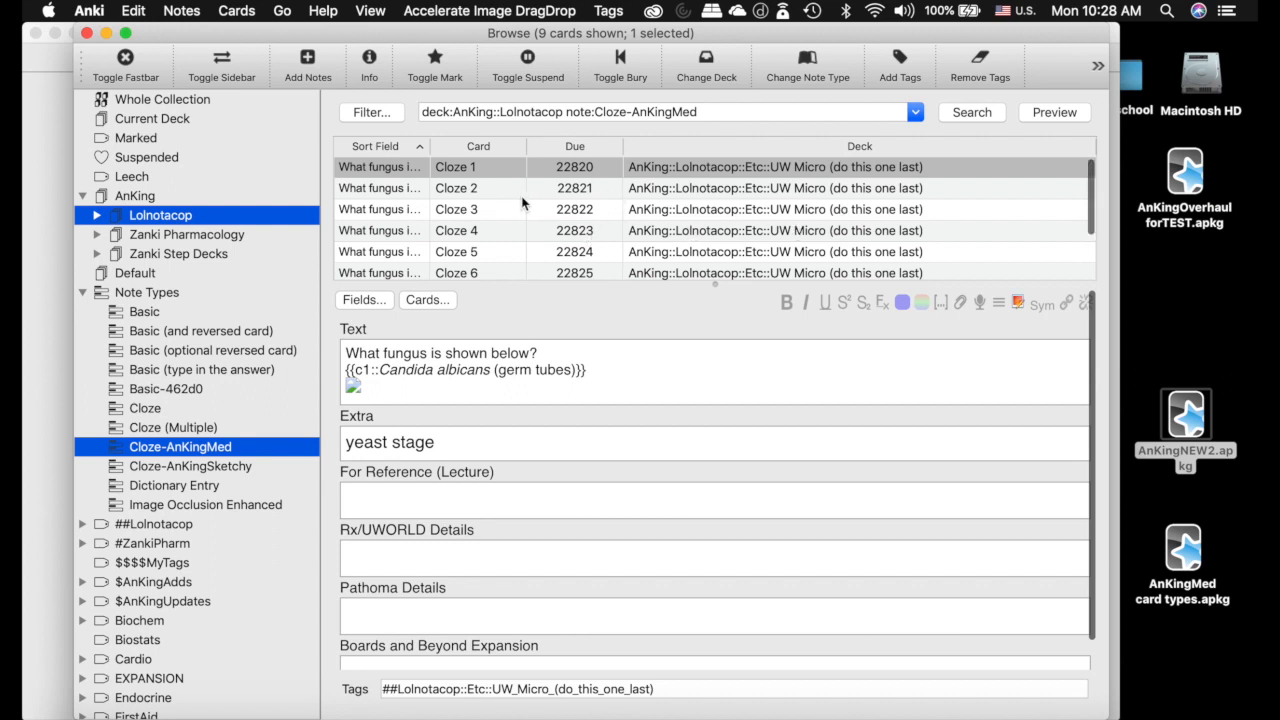
pyautogui.scroll(-3, 521, 205)
pyautogui.scroll(3, 510, 272)
pyautogui.scroll(-3, 510, 272)
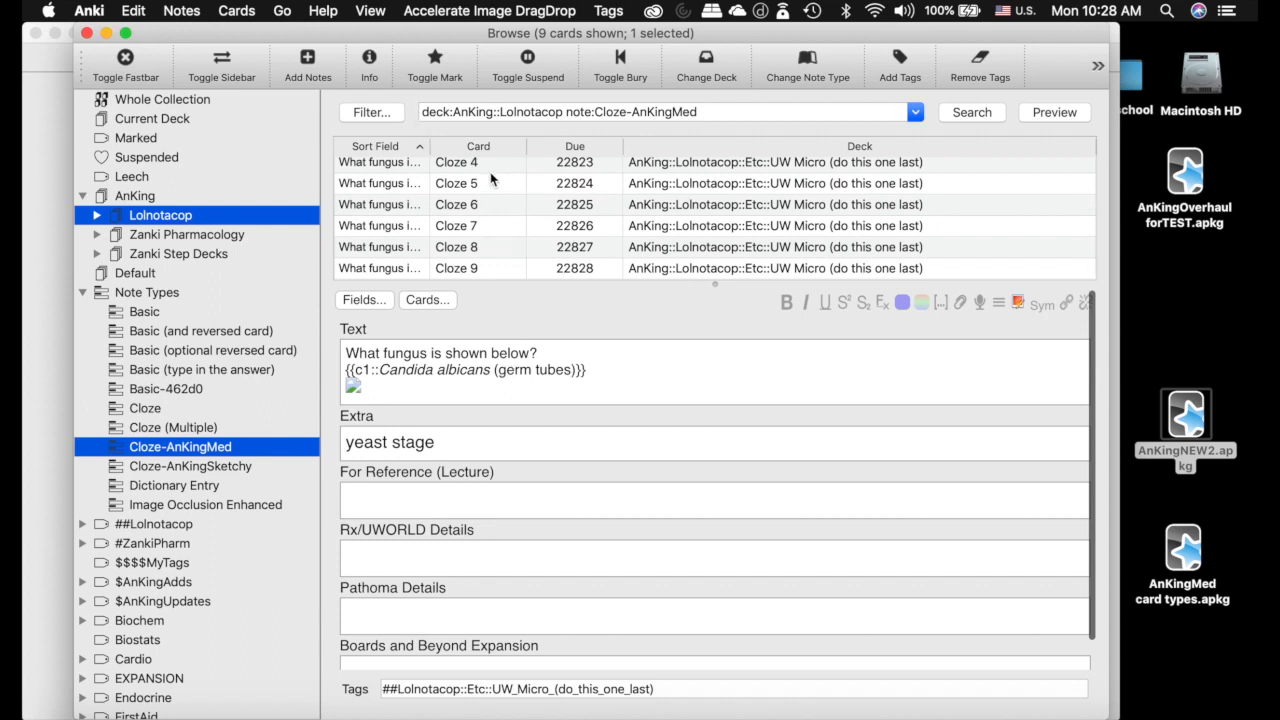
pyautogui.scroll(3, 543, 251)
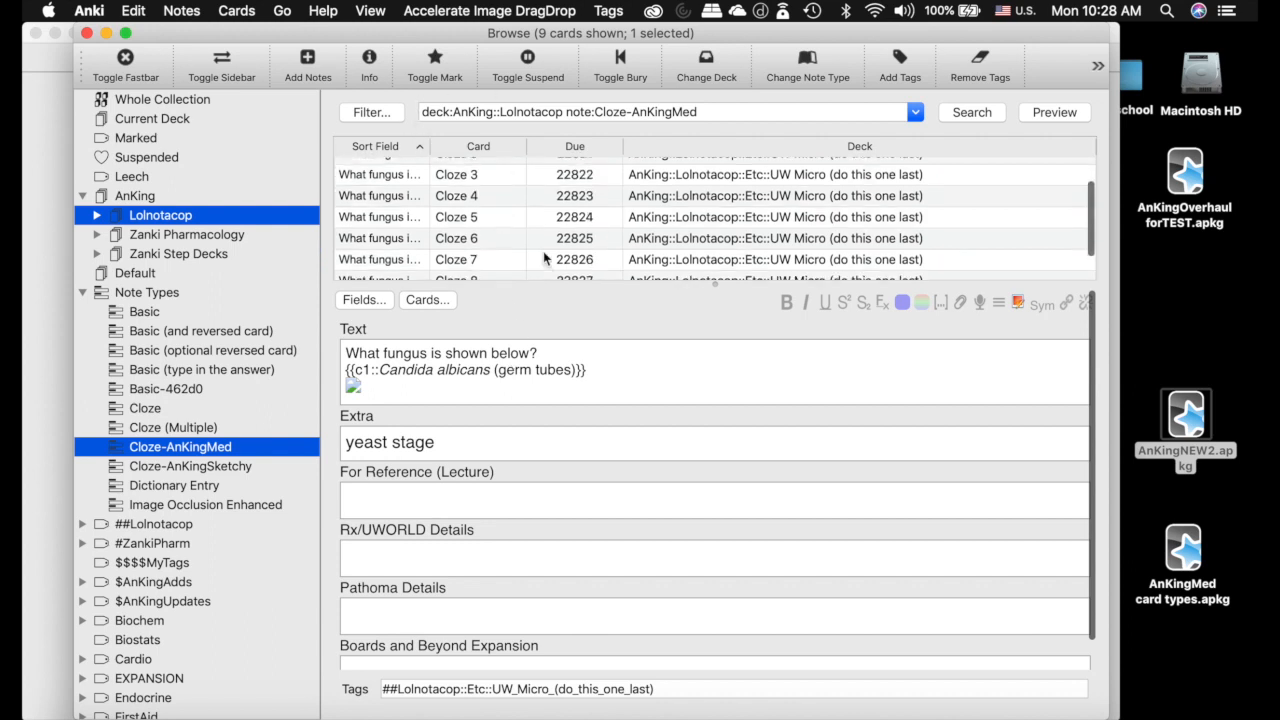
# Filter the Zanki Pharmacology deck to Cloze-AnKingMed notes and change the note type of all listed cards to Cloze-AnKingSketchy.
pyautogui.click(193, 233)
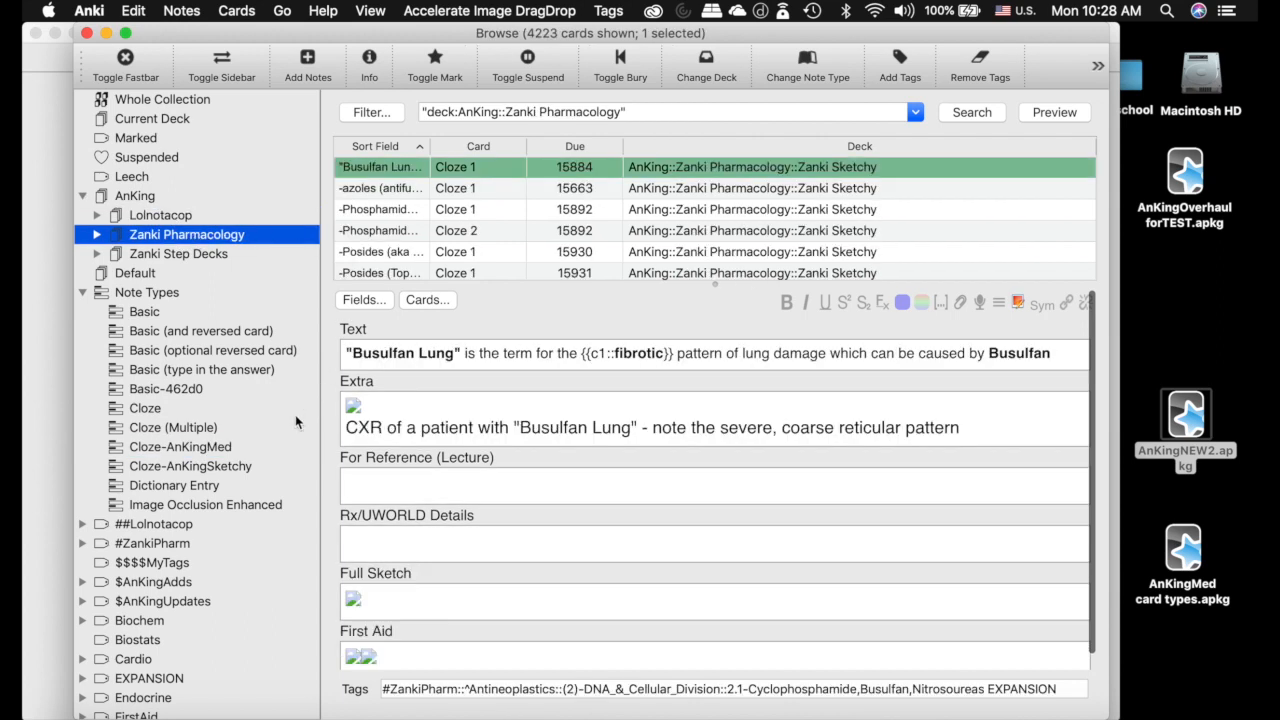
pyautogui.keyDown('super'); pyautogui.click(197, 447); pyautogui.keyUp('super')
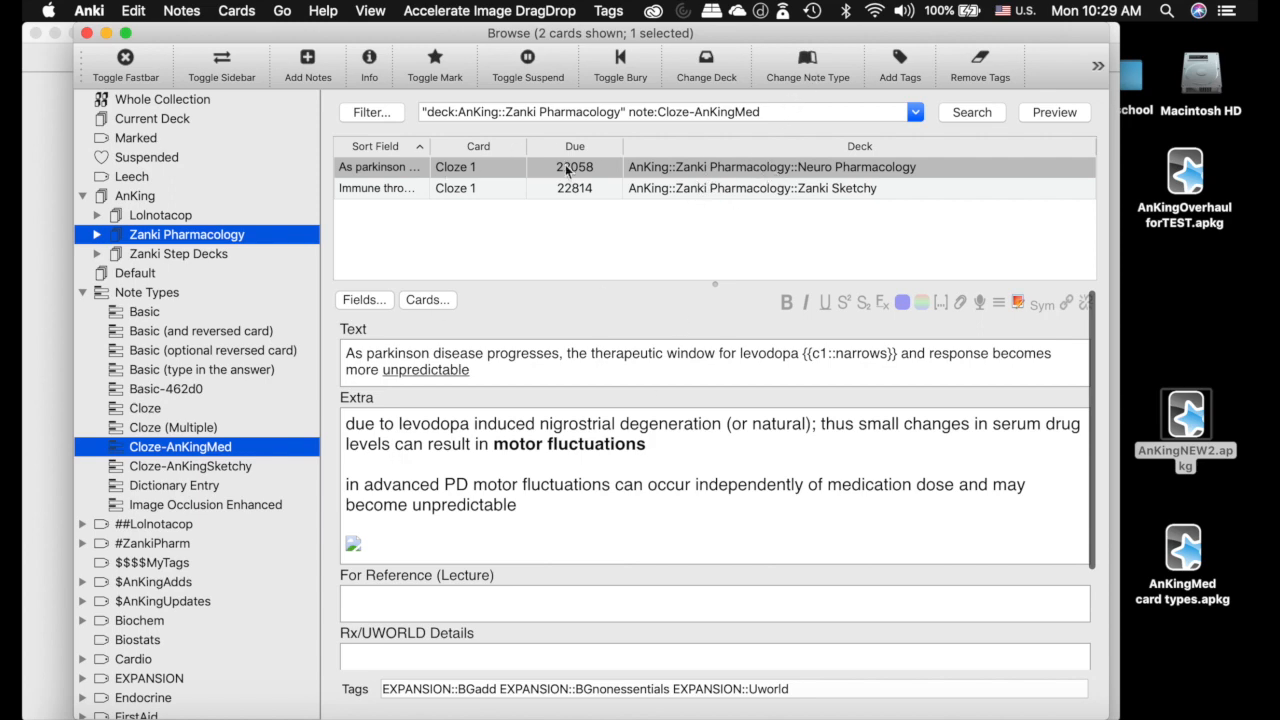
pyautogui.click(425, 300)
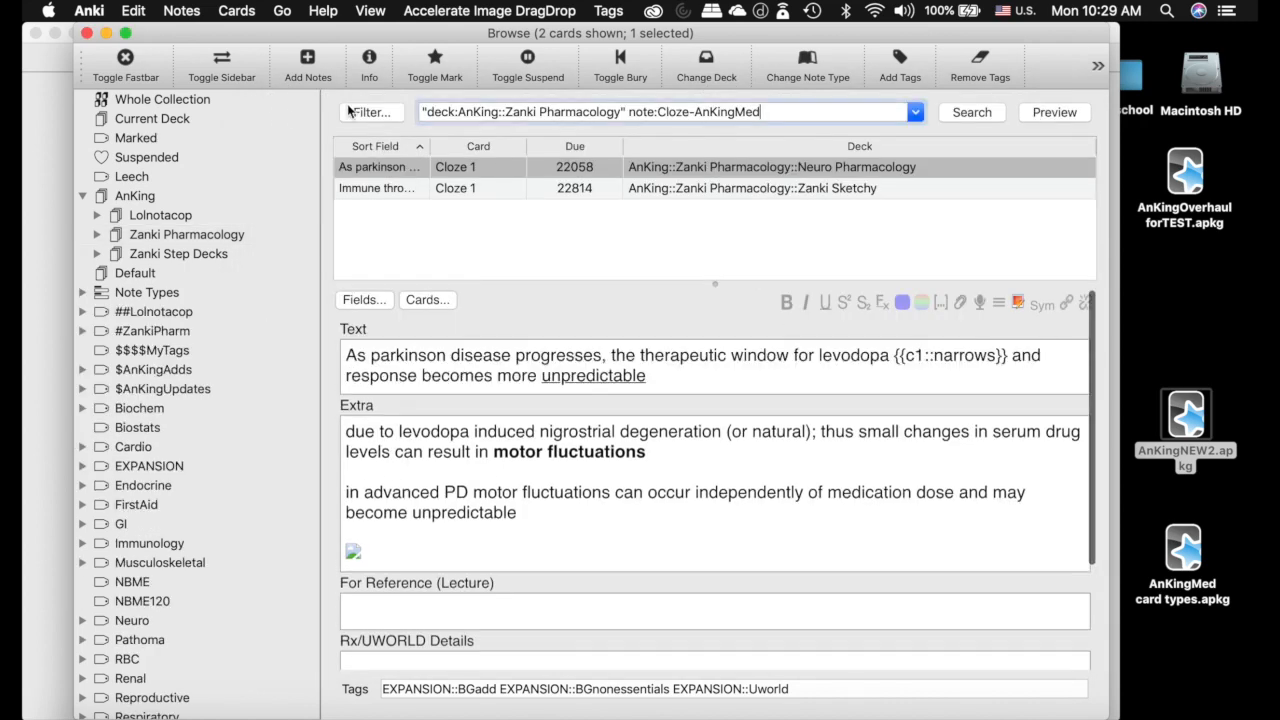
pyautogui.click(537, 187)
pyautogui.press('super+a')
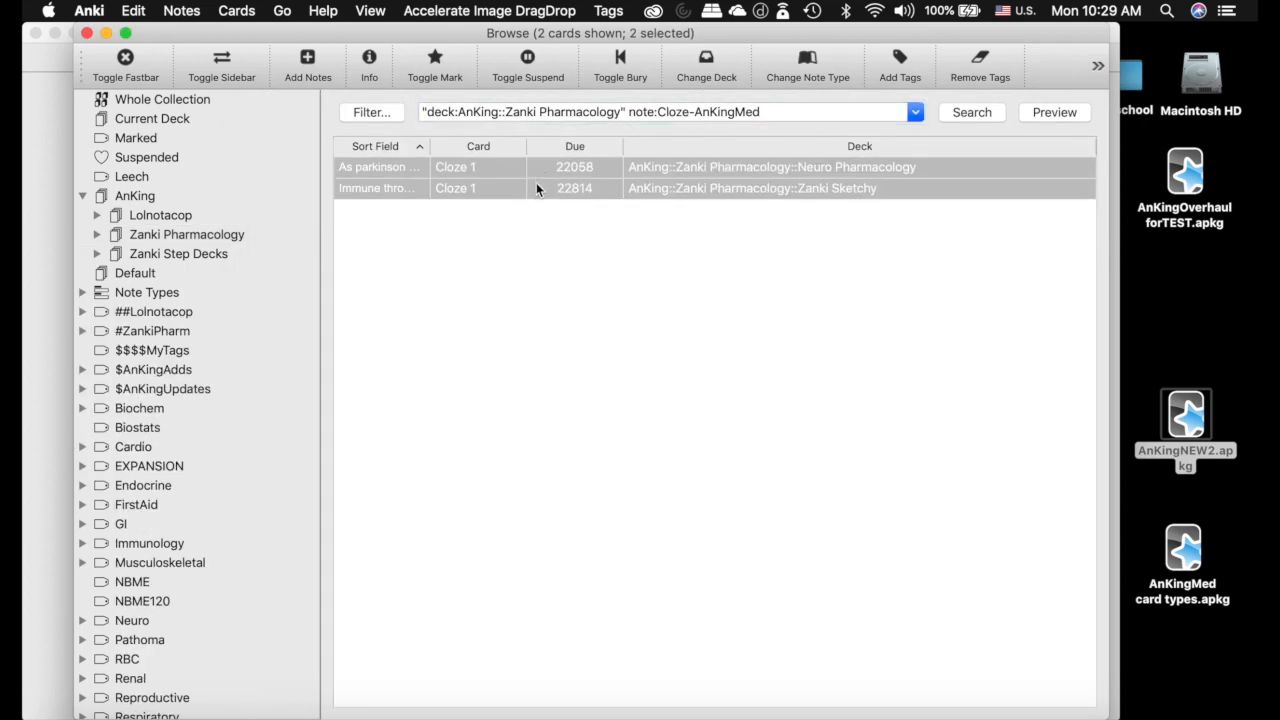
pyautogui.click(814, 64)
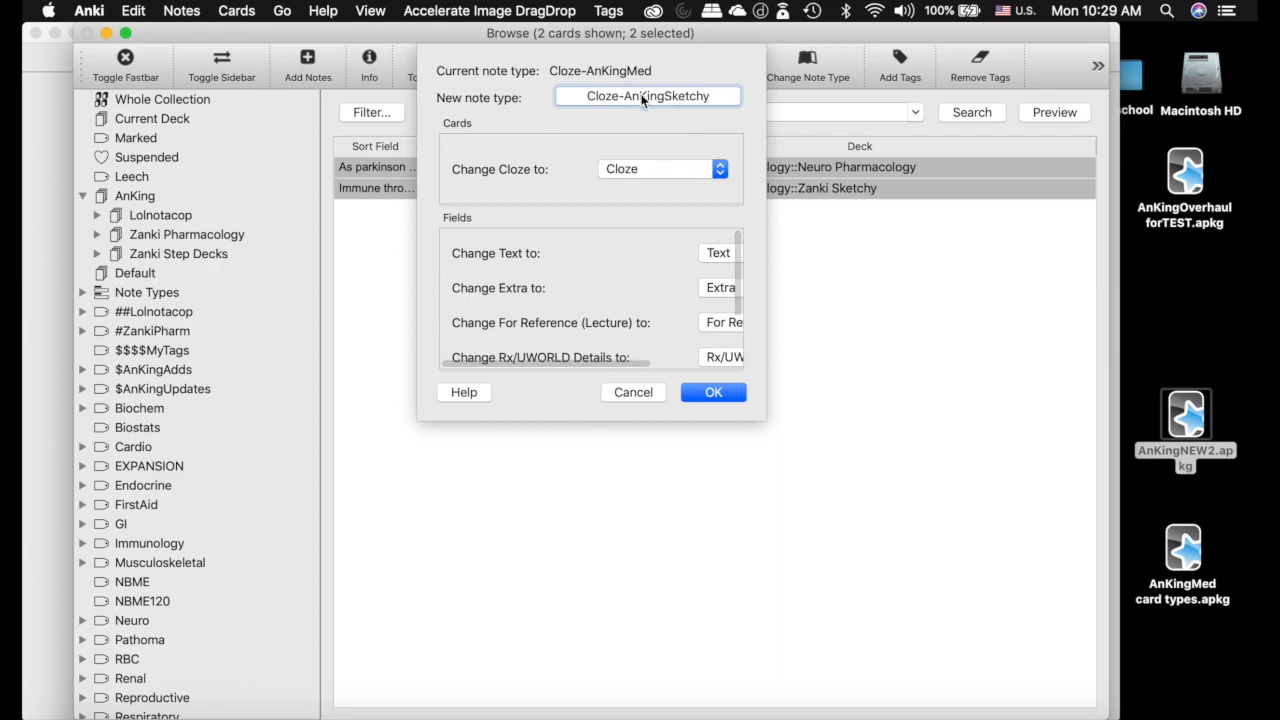
pyautogui.scroll(-3, 600, 288)
pyautogui.scroll(3, 600, 288)
pyautogui.click(713, 392)
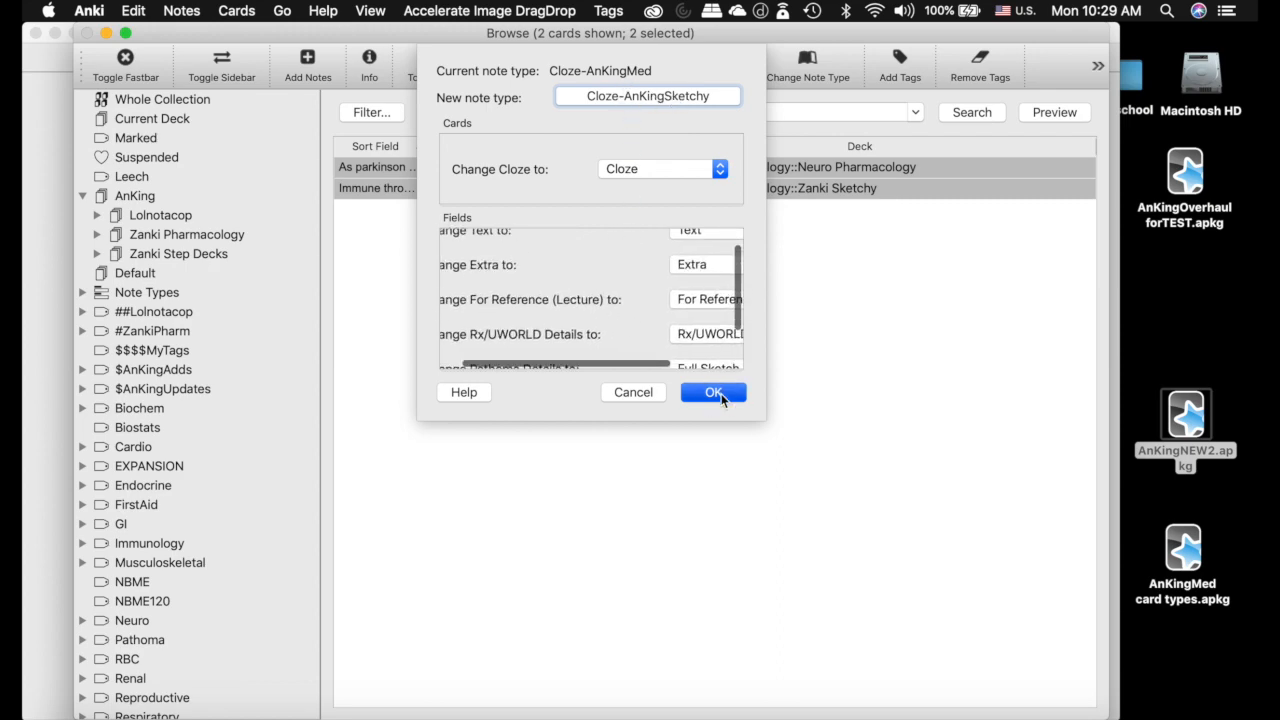
# Check the Zanki Step Decks for cards with the Cloze-AnKingSketchy note type, and close the card browser.
pyautogui.click(172, 256)
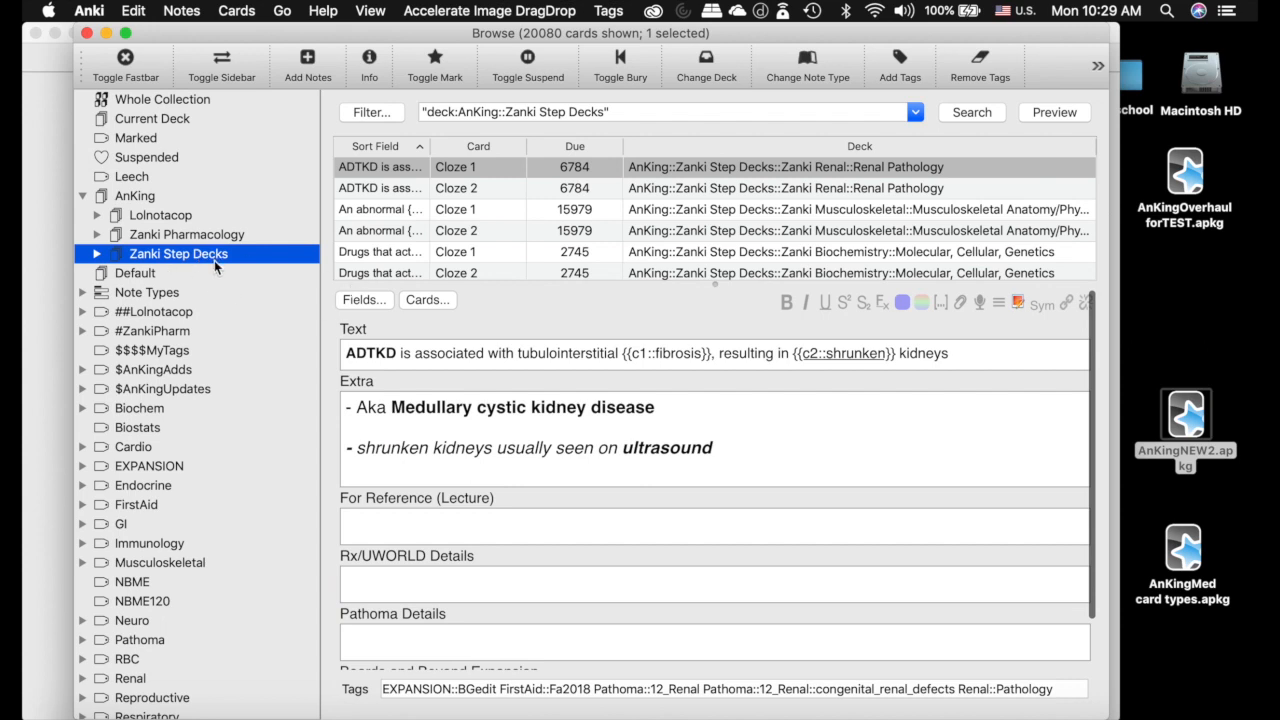
pyautogui.click(82, 292)
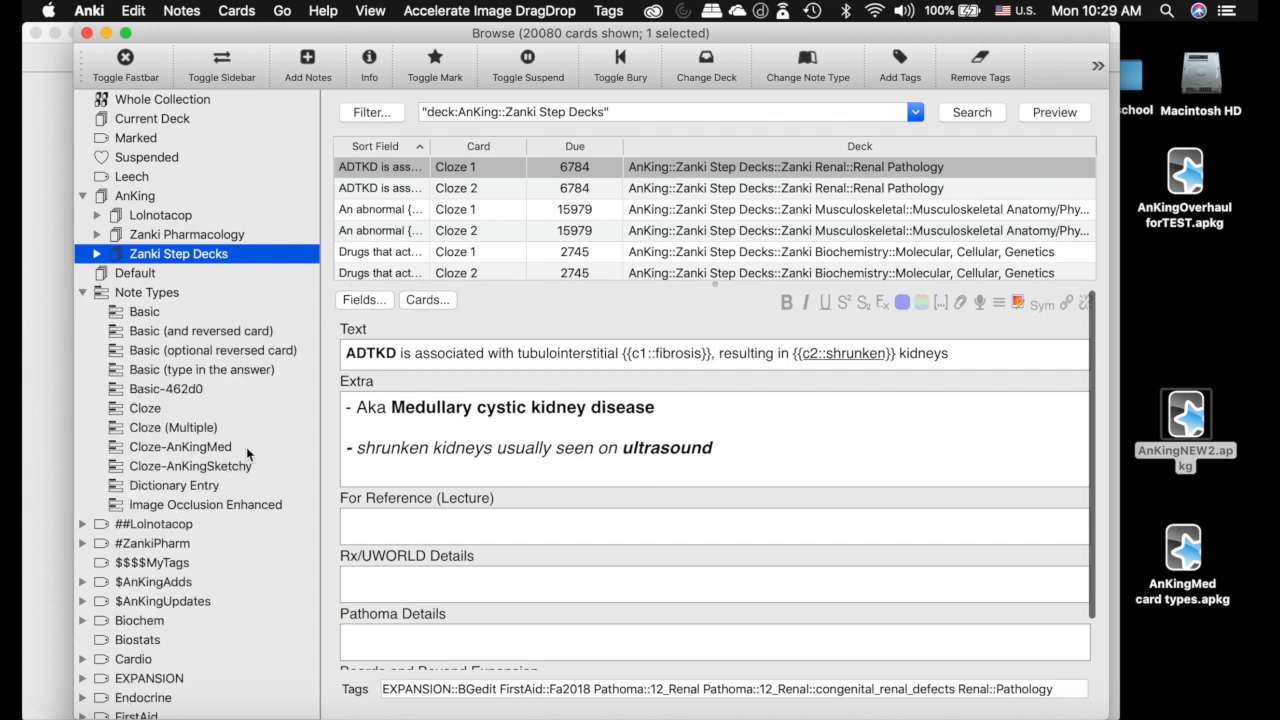
pyautogui.click(188, 470)
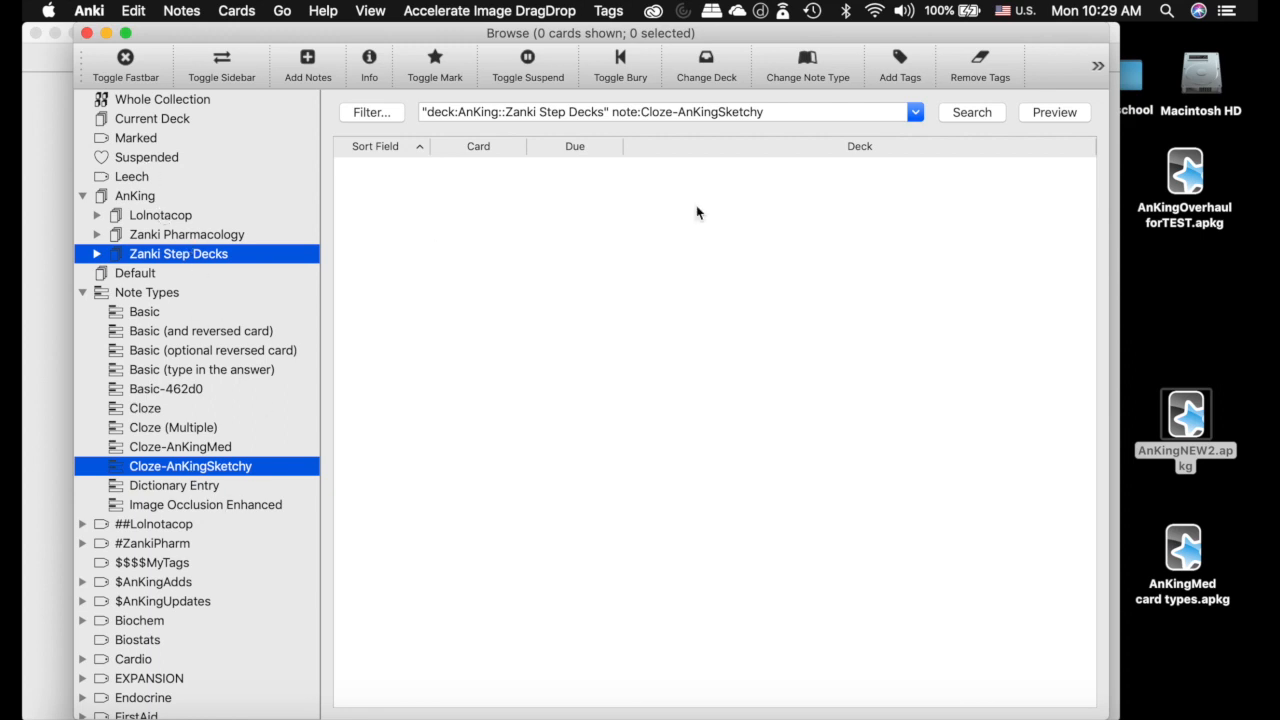
pyautogui.click(87, 34)
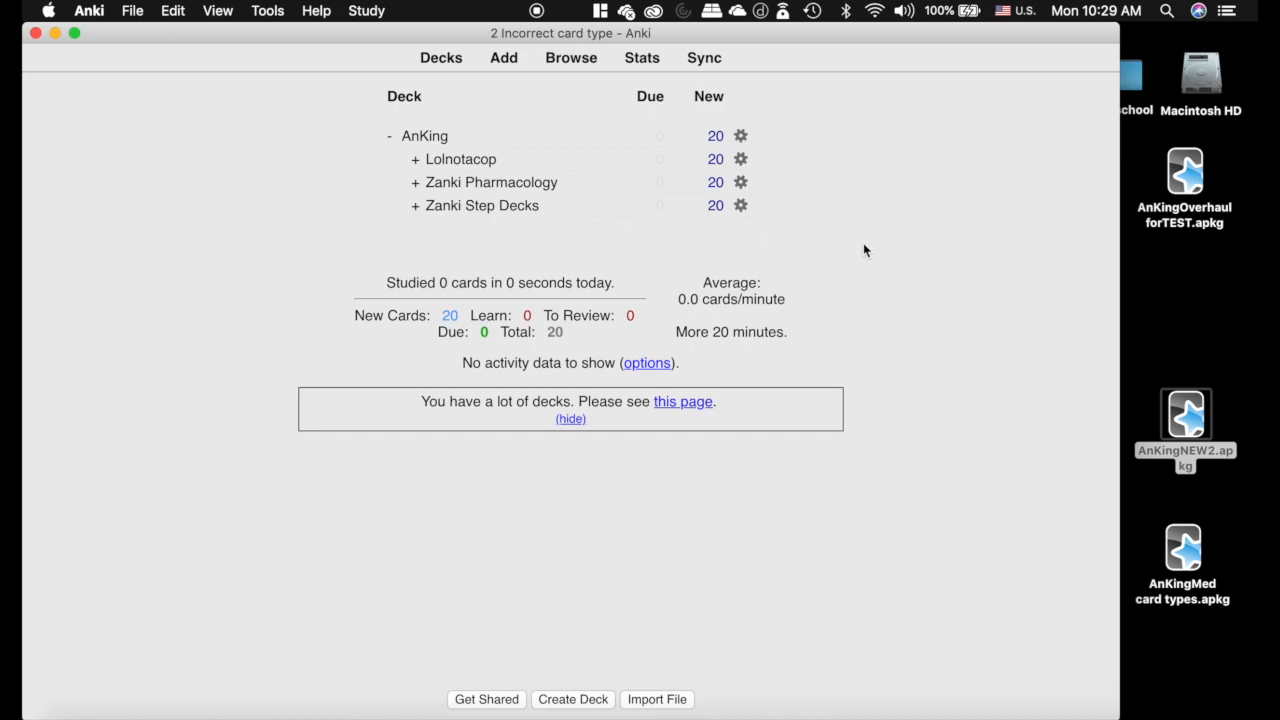
# Examine the Lolnotacop and Zanki Pharmacology notes and the Cloze-AnKingSketchy field list in the card browser, and close the browser.
pyautogui.click(570, 58)
pyautogui.click(157, 220)
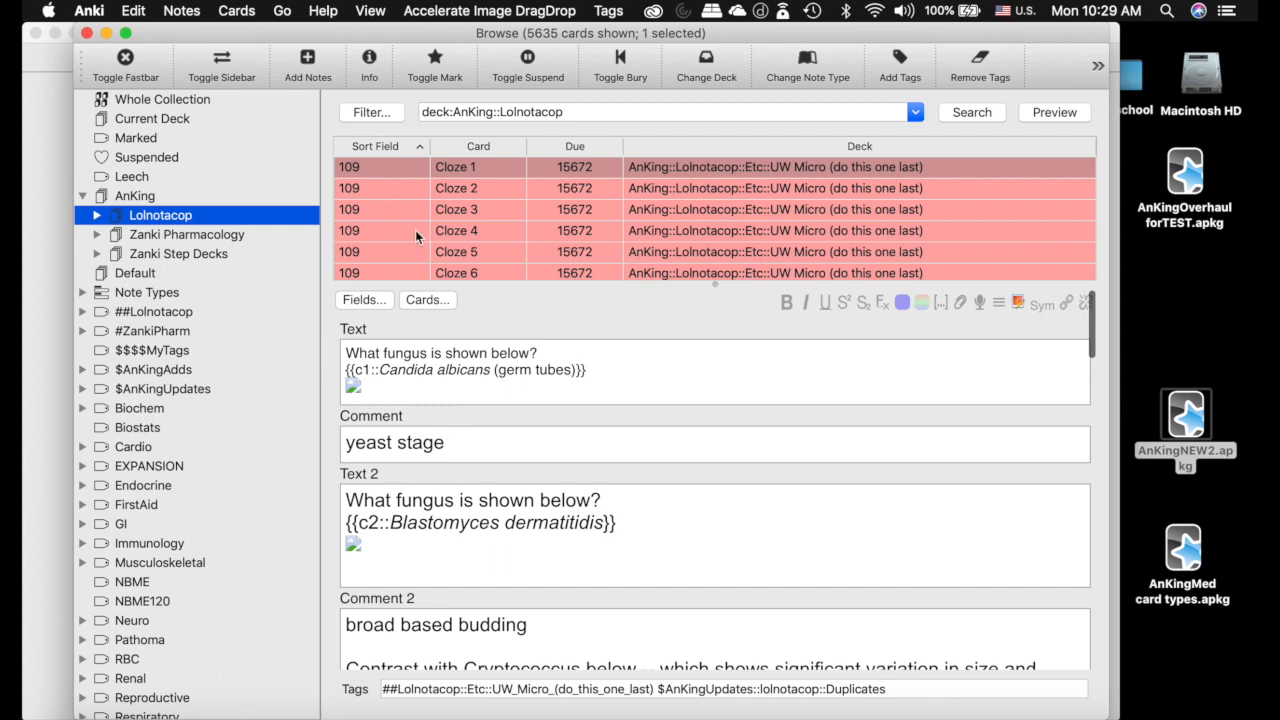
pyautogui.click(160, 234)
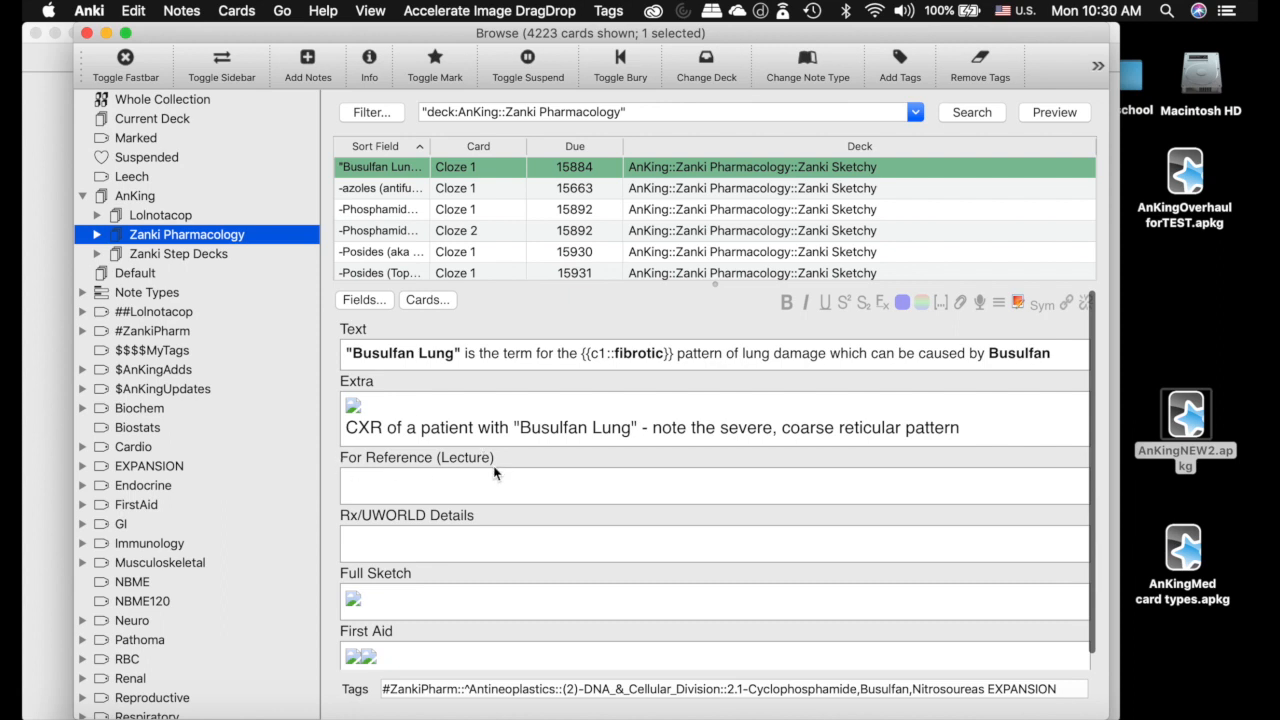
pyautogui.click(82, 292)
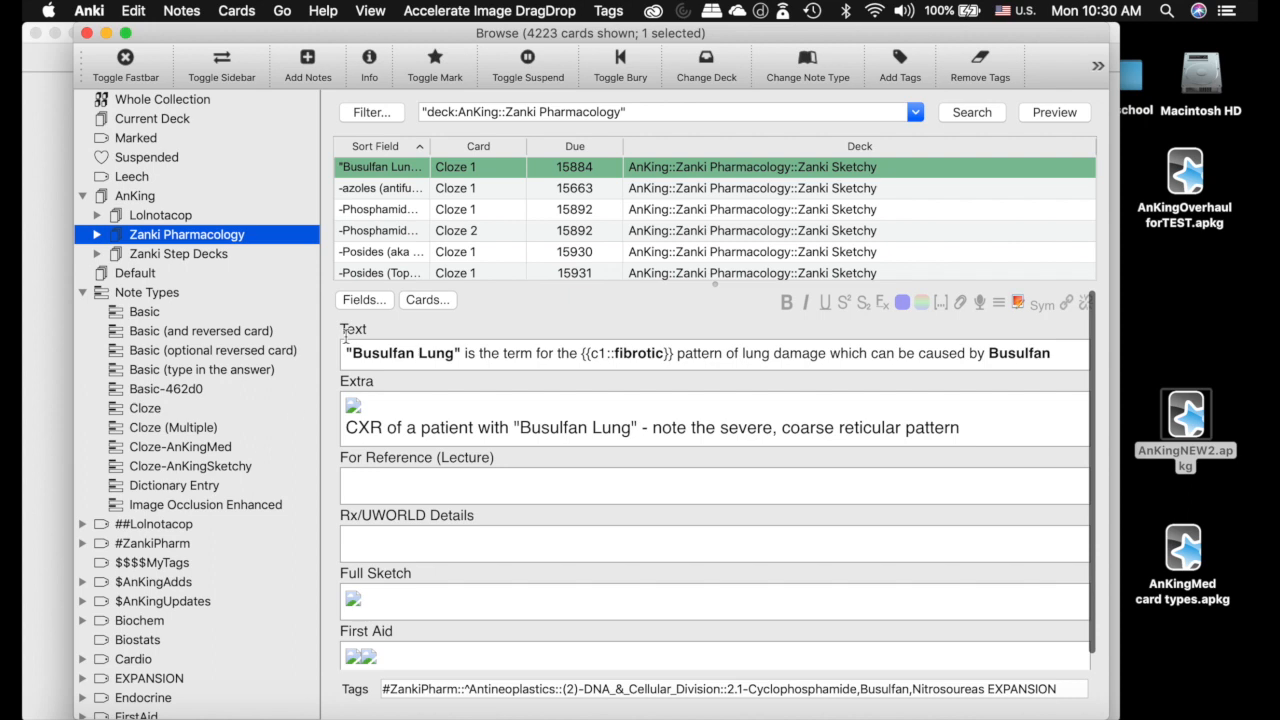
pyautogui.click(360, 300)
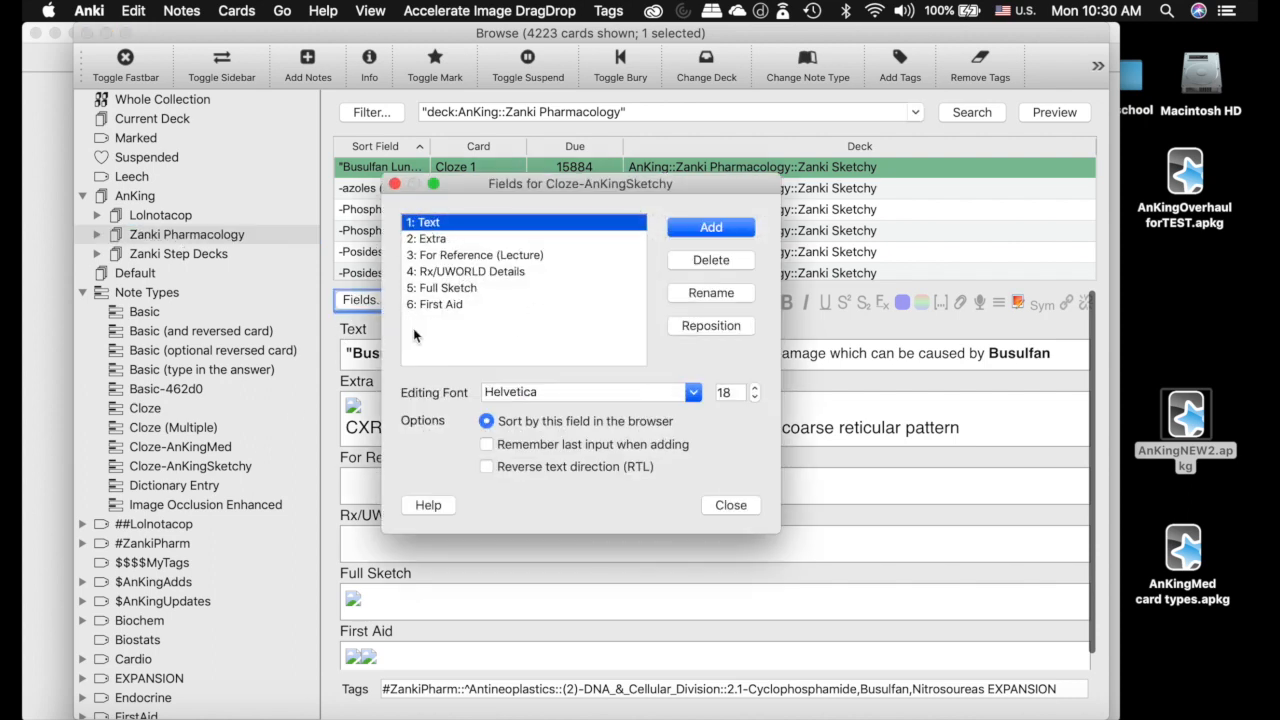
pyautogui.click(432, 256)
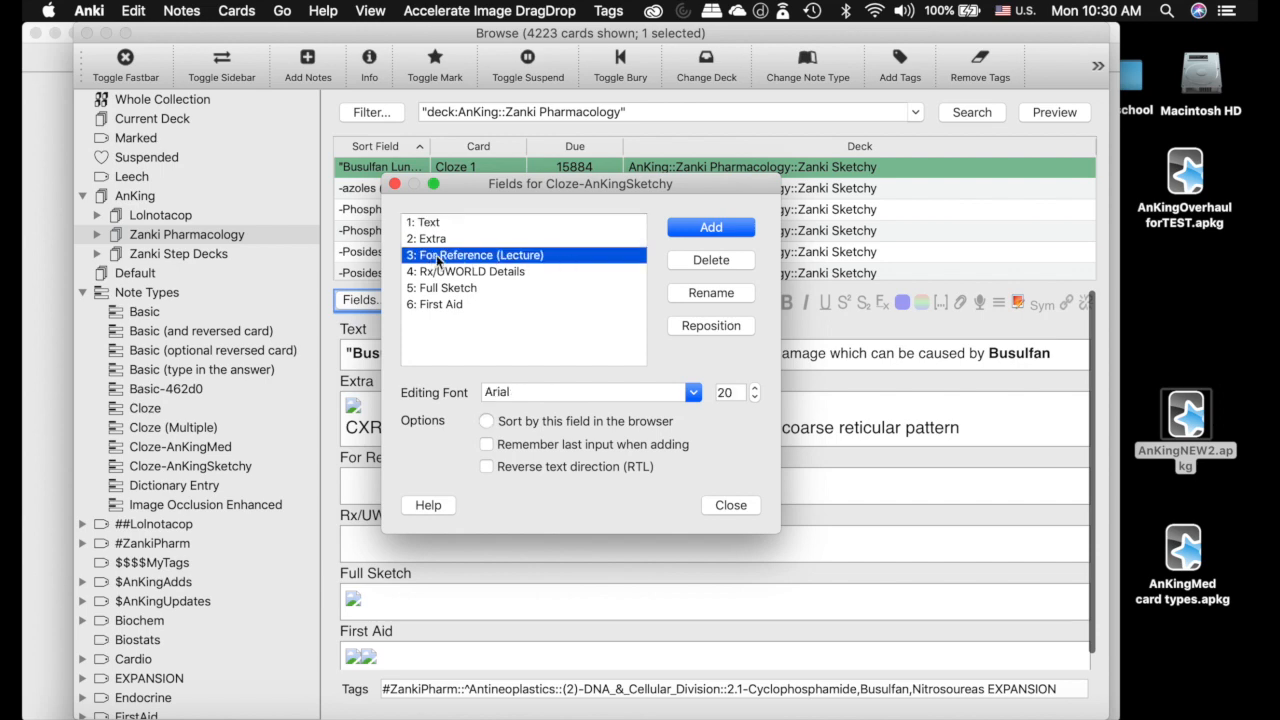
pyautogui.click(395, 184)
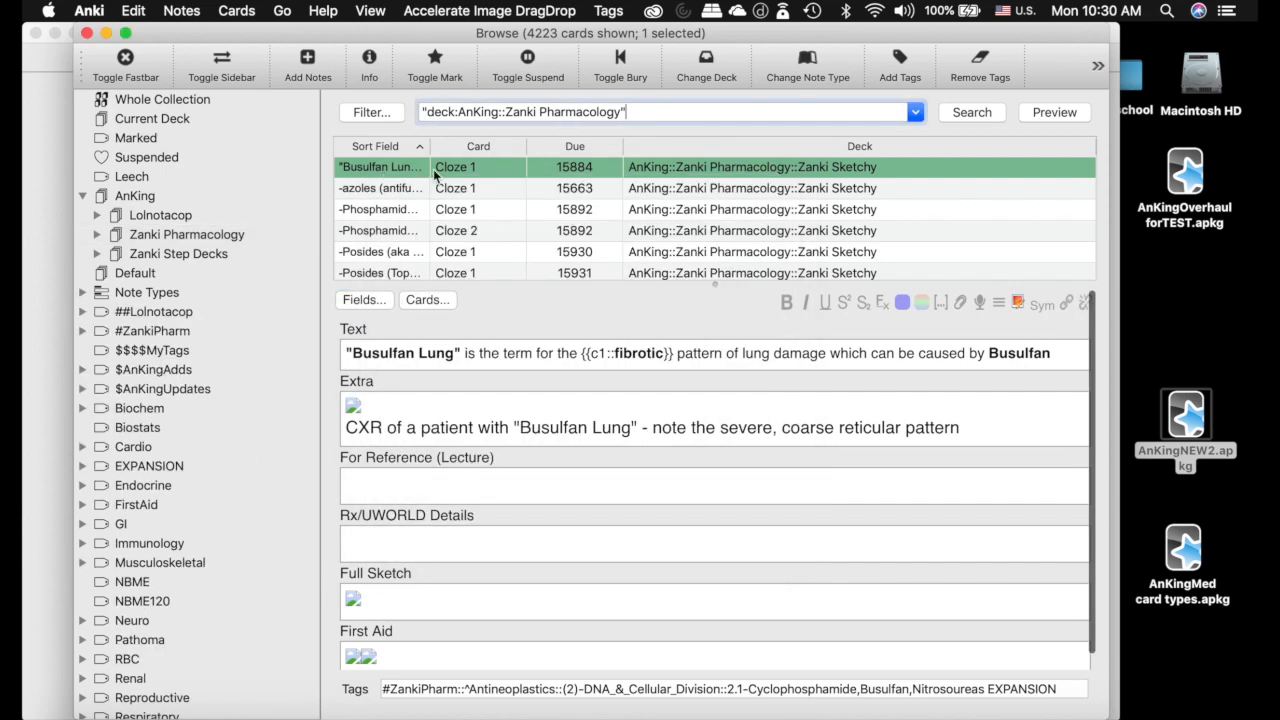
pyautogui.click(87, 33)
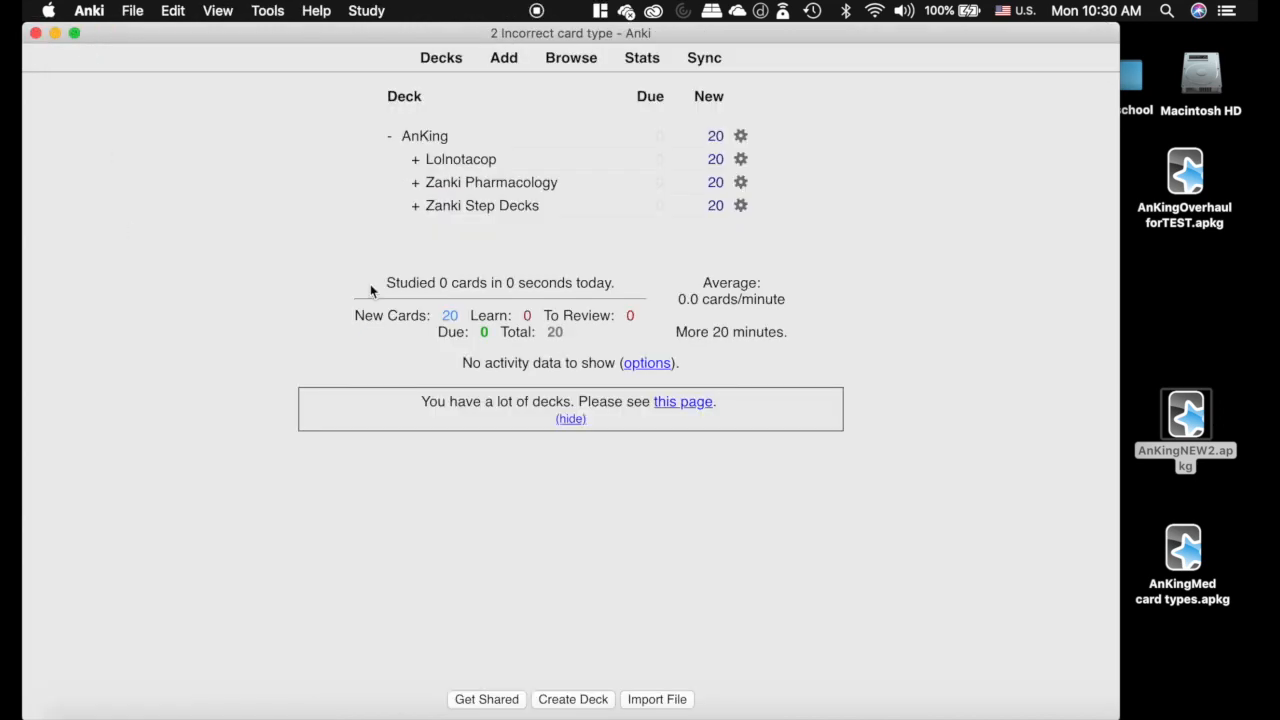
# Import the AnKingMed card types.apkg package from the desktop into this profile and dismiss the import report.
pyautogui.click(1222, 340)
pyautogui.click(936, 308)
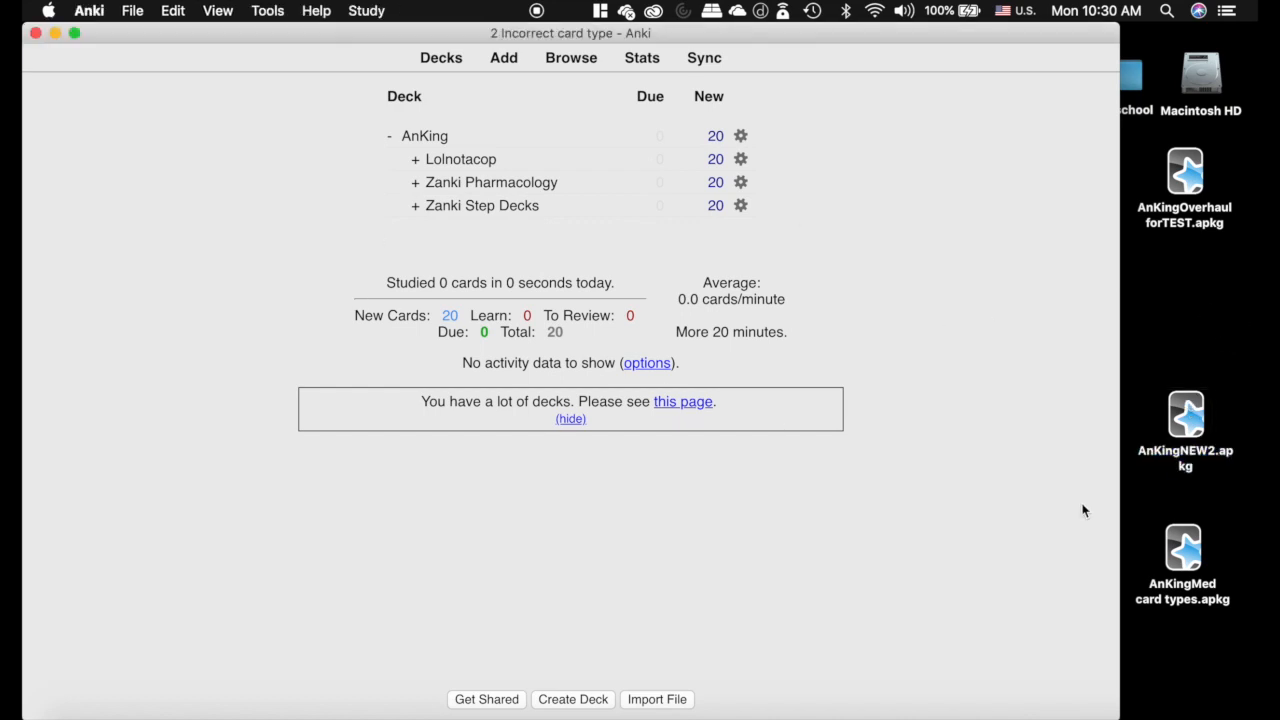
pyautogui.doubleClick(1185, 552)
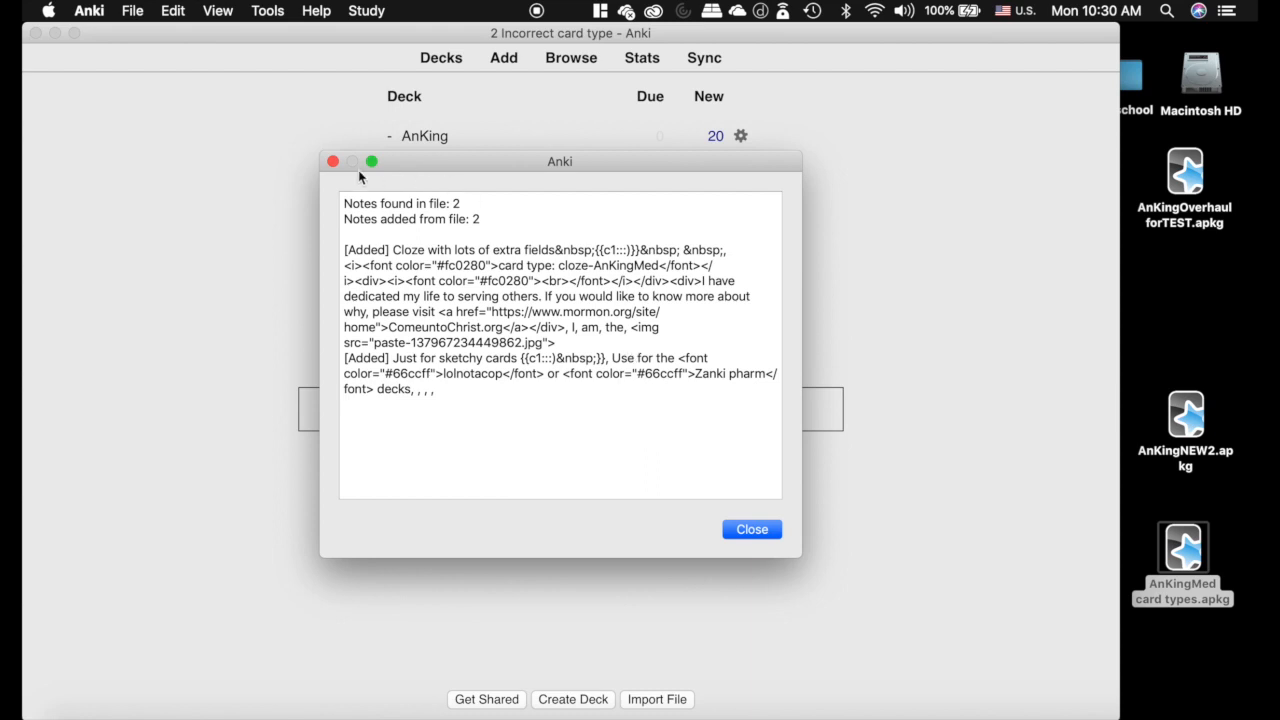
pyautogui.click(767, 527)
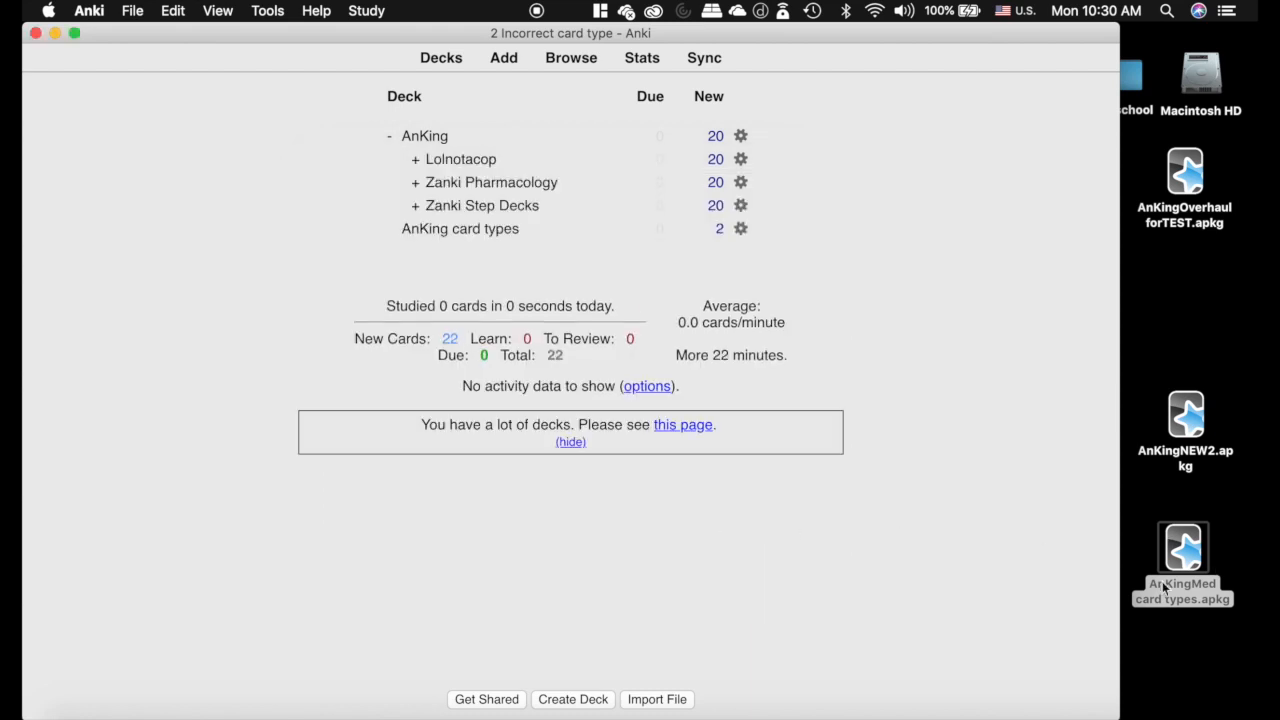
# Examine the cards and fields of the imported Cloze-AnKingMed-ad52f and Cloze-AnKingSketchy-f15d9 note types in the card browser.
pyautogui.click(569, 60)
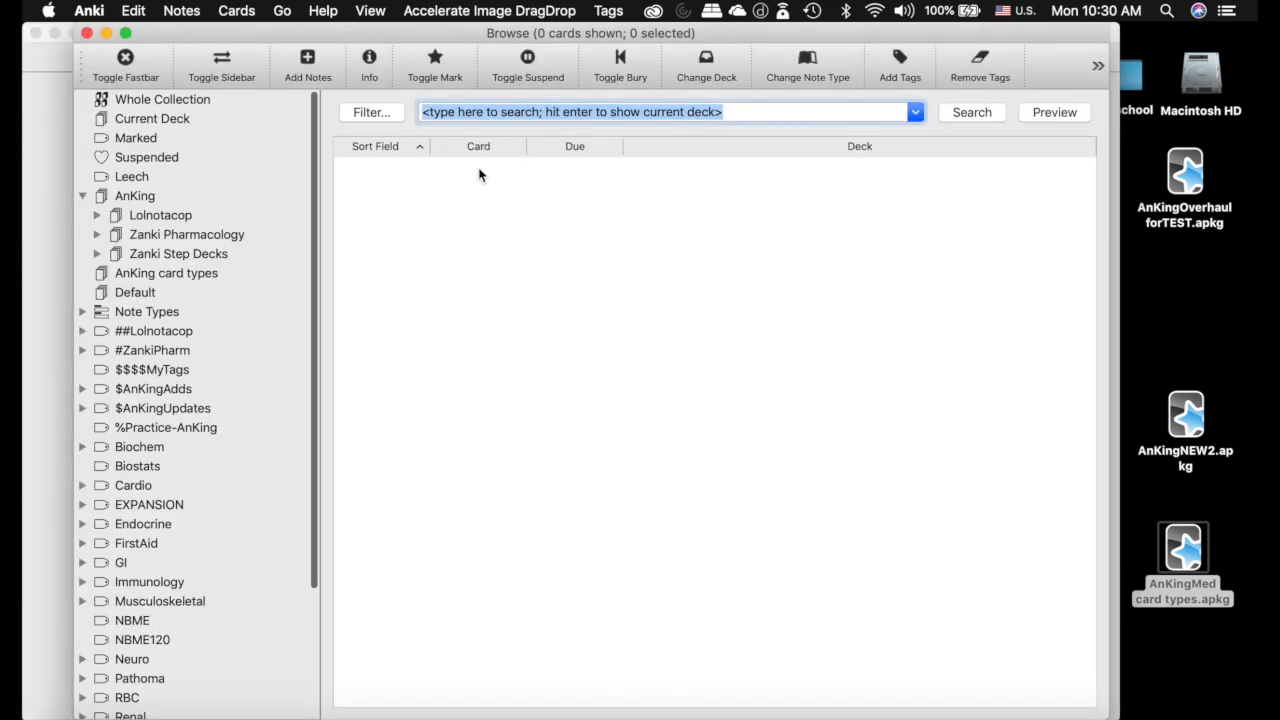
pyautogui.click(82, 311)
pyautogui.scroll(-5, 194, 320)
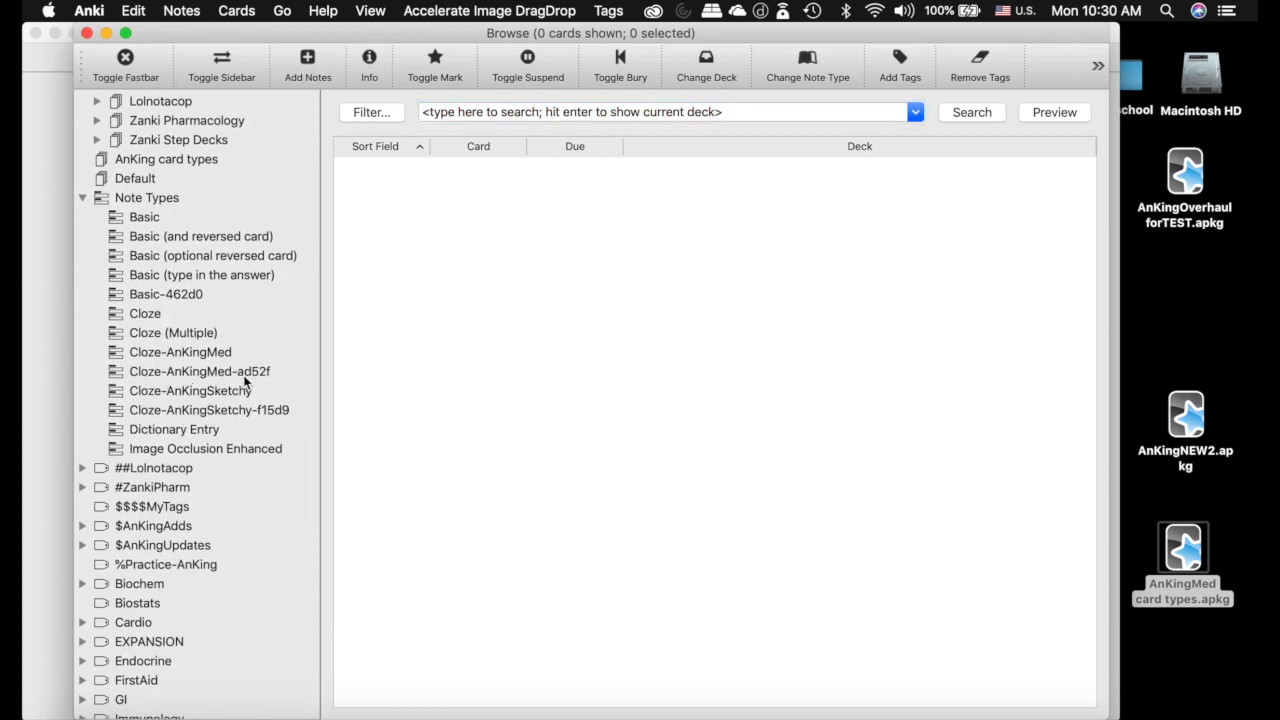
pyautogui.click(280, 410)
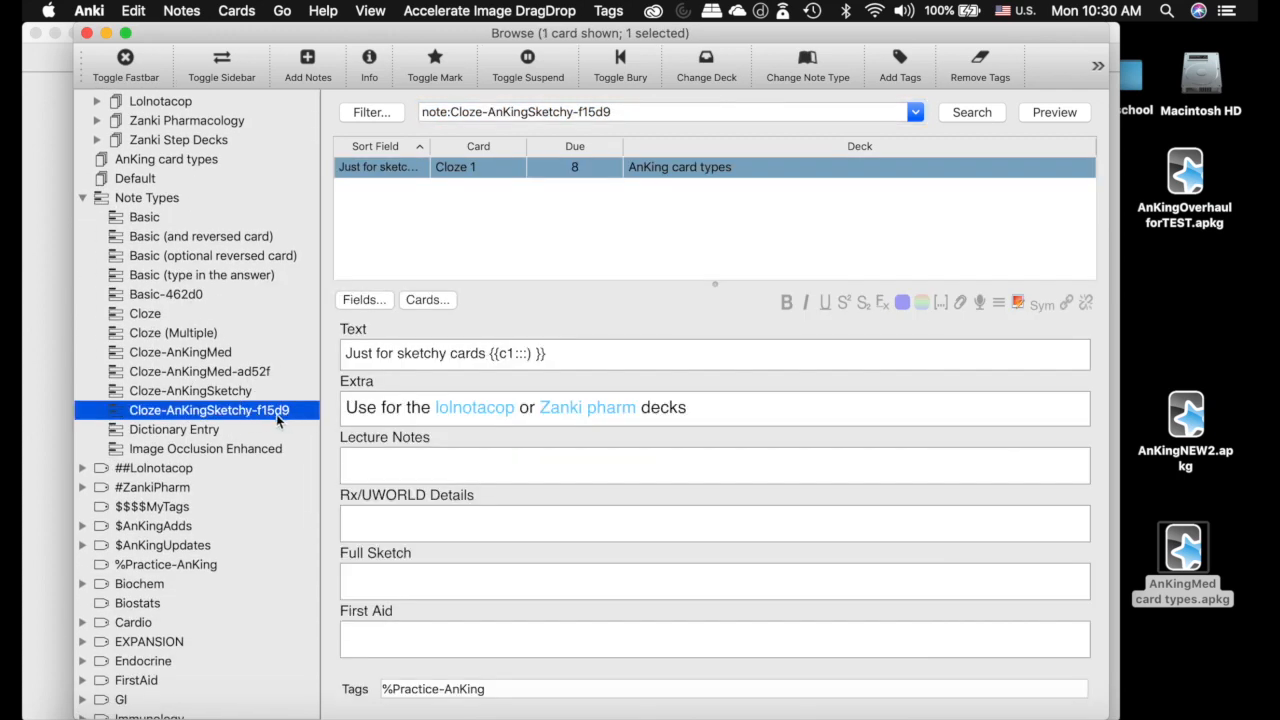
pyautogui.click(254, 371)
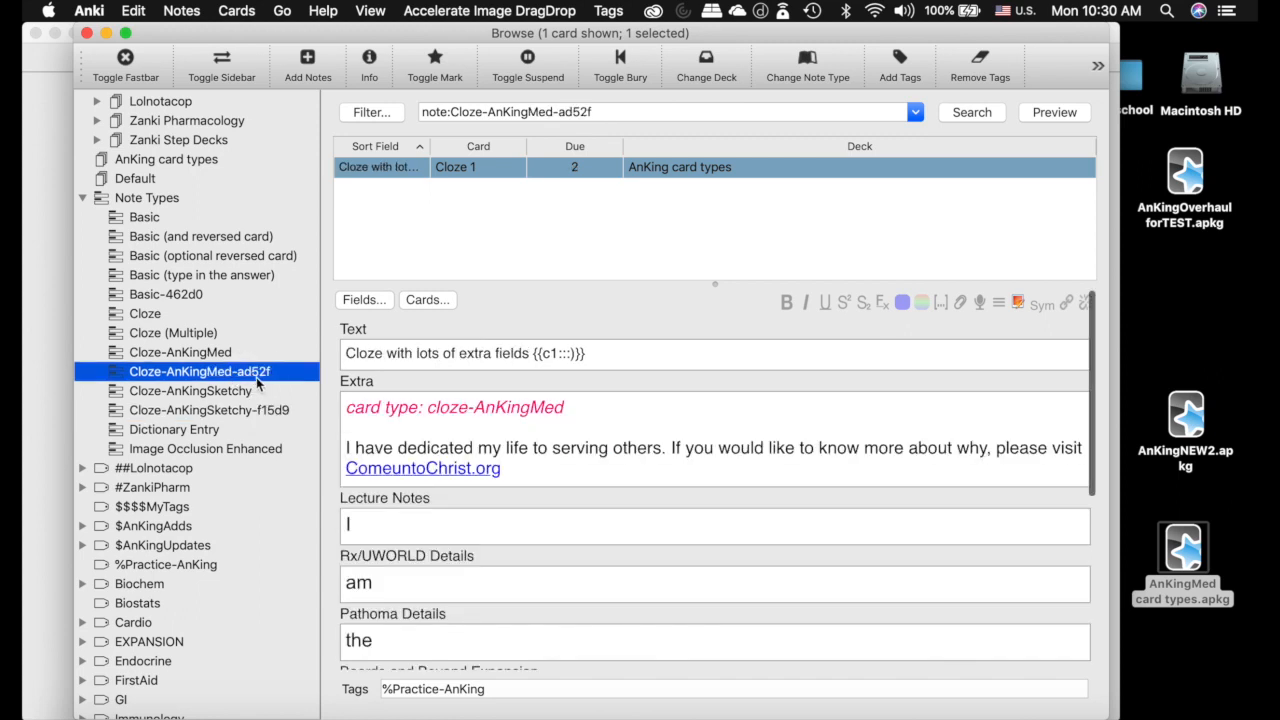
pyautogui.click(271, 410)
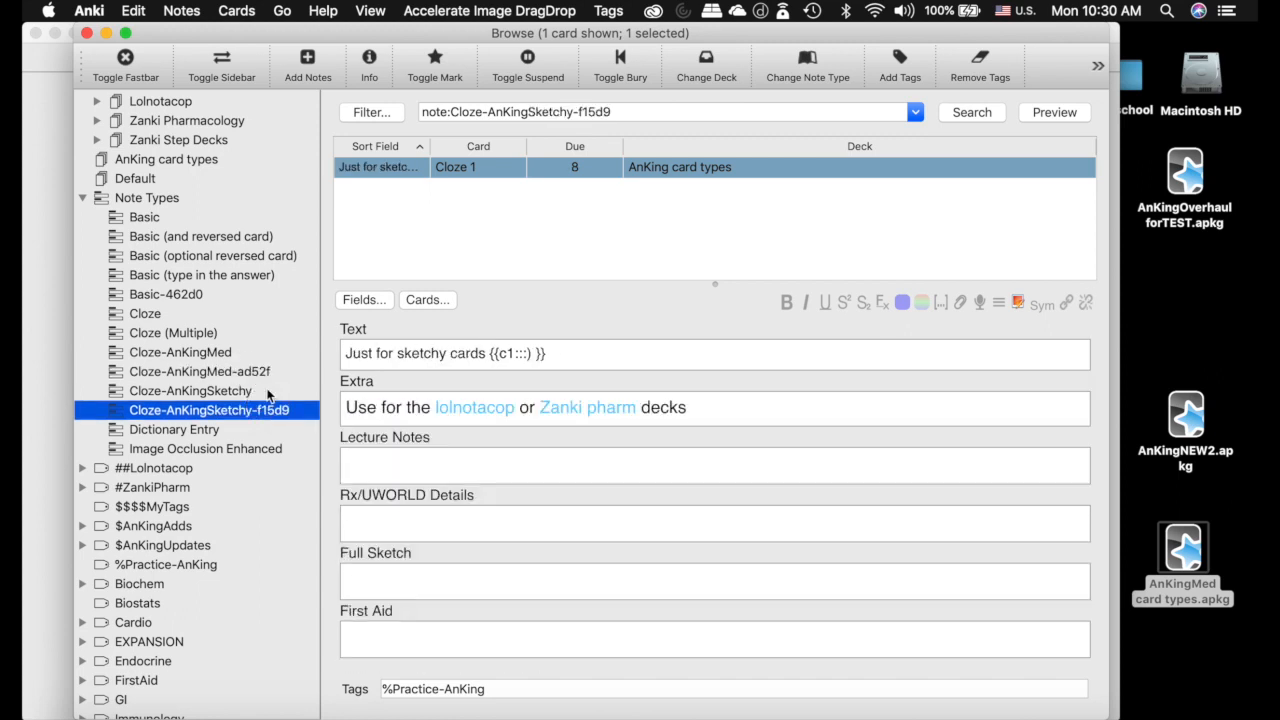
pyautogui.click(262, 375)
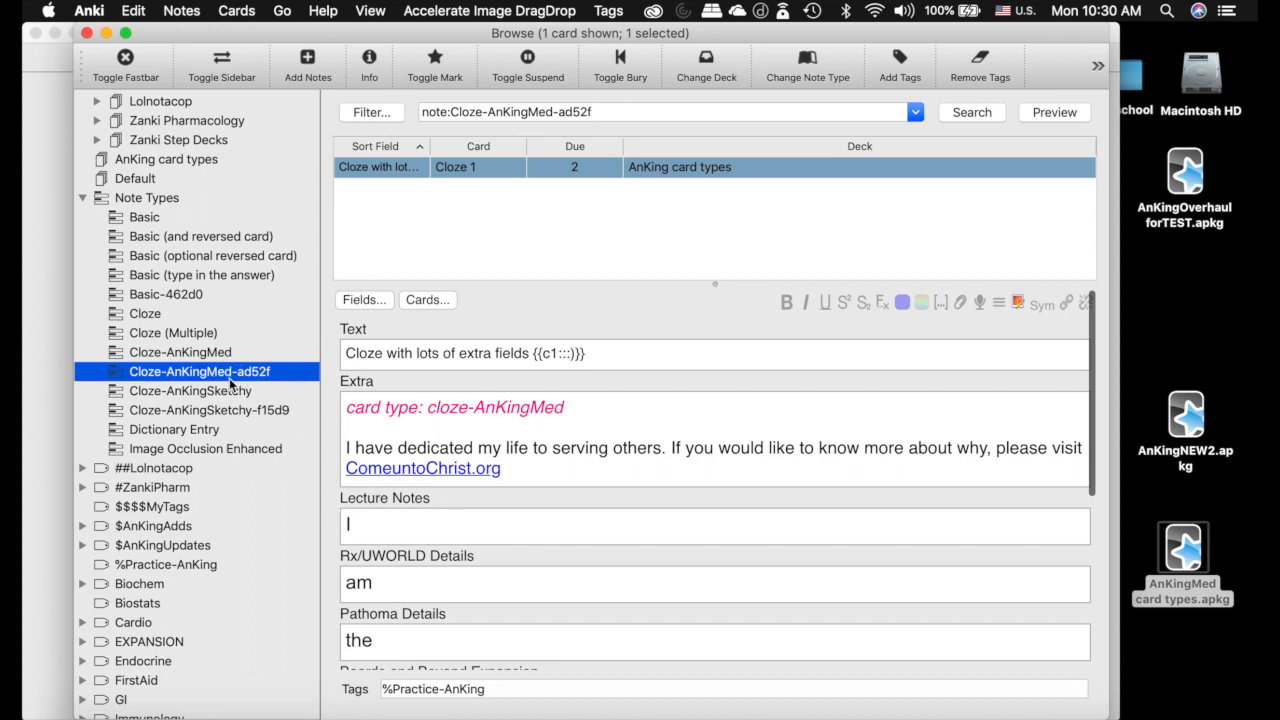
pyautogui.click(270, 419)
pyautogui.click(271, 378)
pyautogui.click(267, 415)
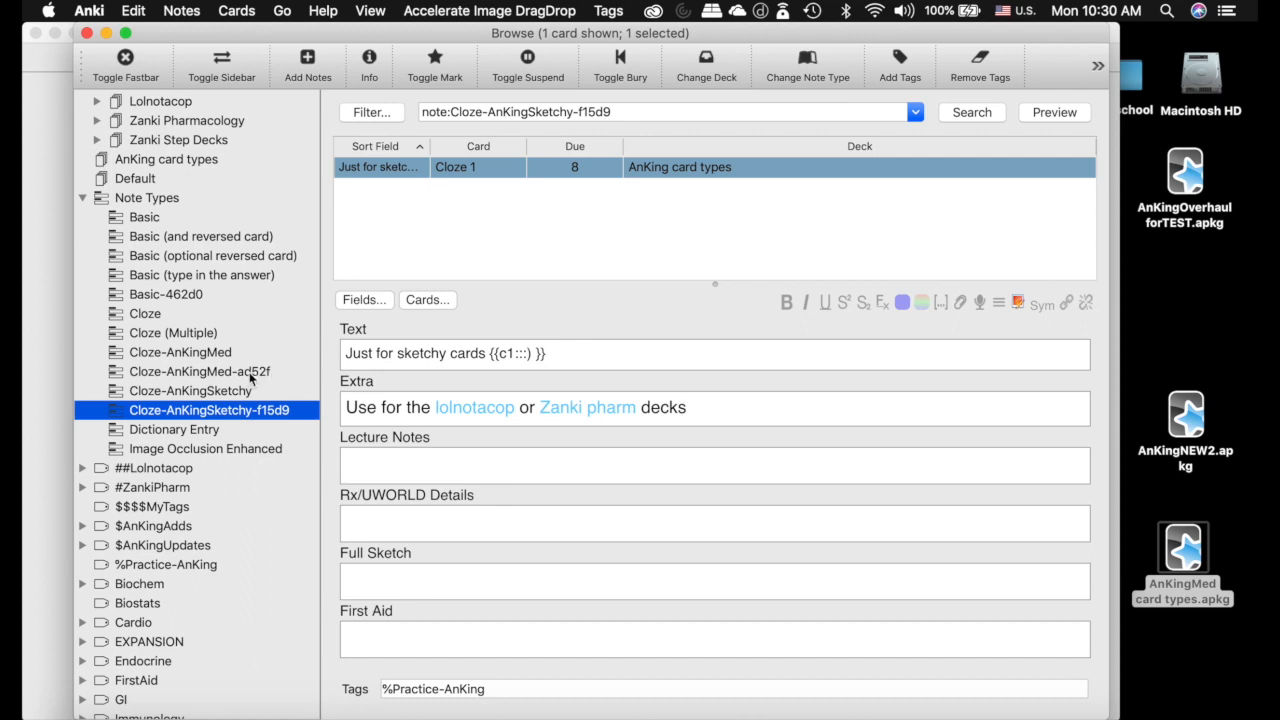
pyautogui.click(262, 374)
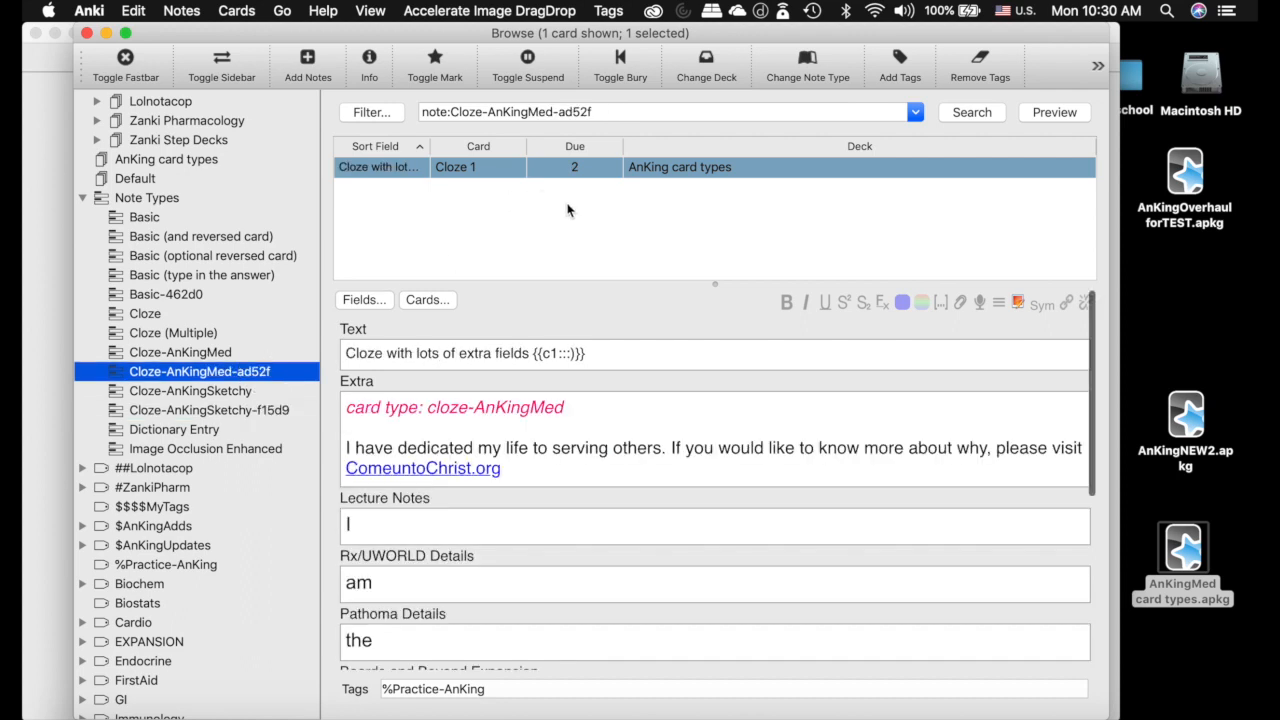
# Change the note type of all Cloze-AnKingMed cards to Cloze-AnKingMed-ad52f, keeping the proposed field mapping.
pyautogui.click(212, 356)
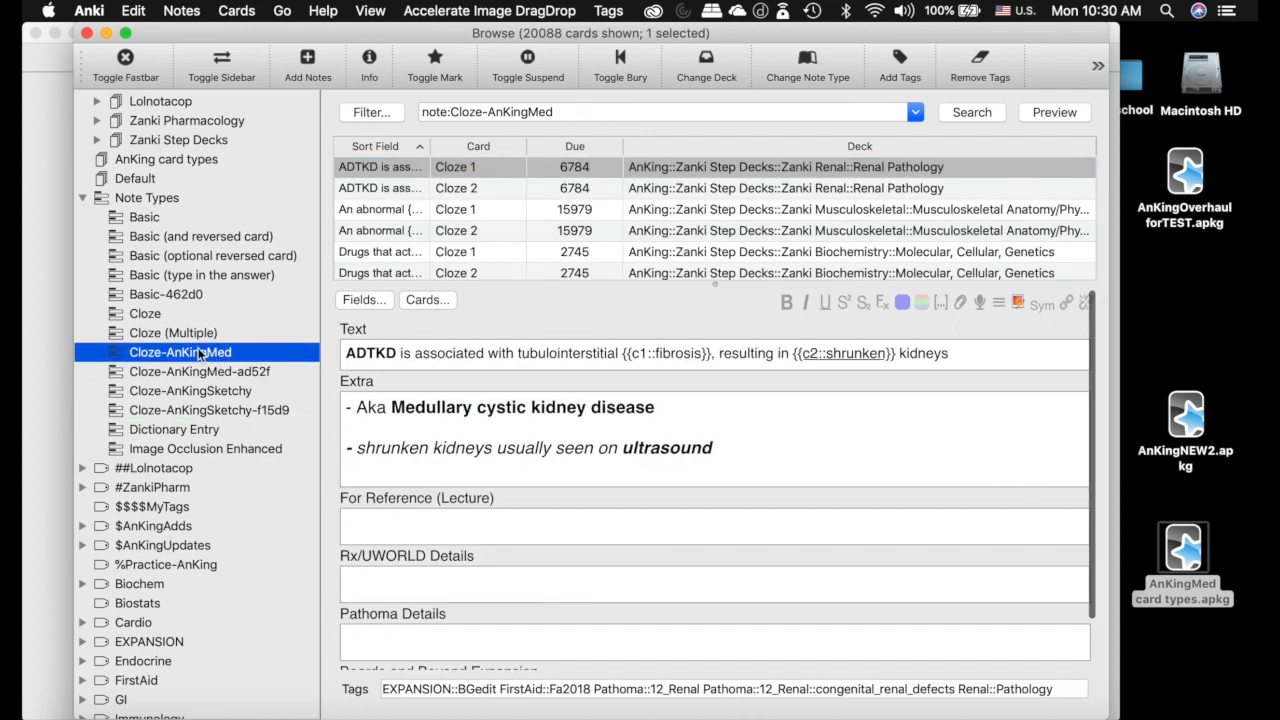
pyautogui.click(559, 208)
pyautogui.press('super+a')
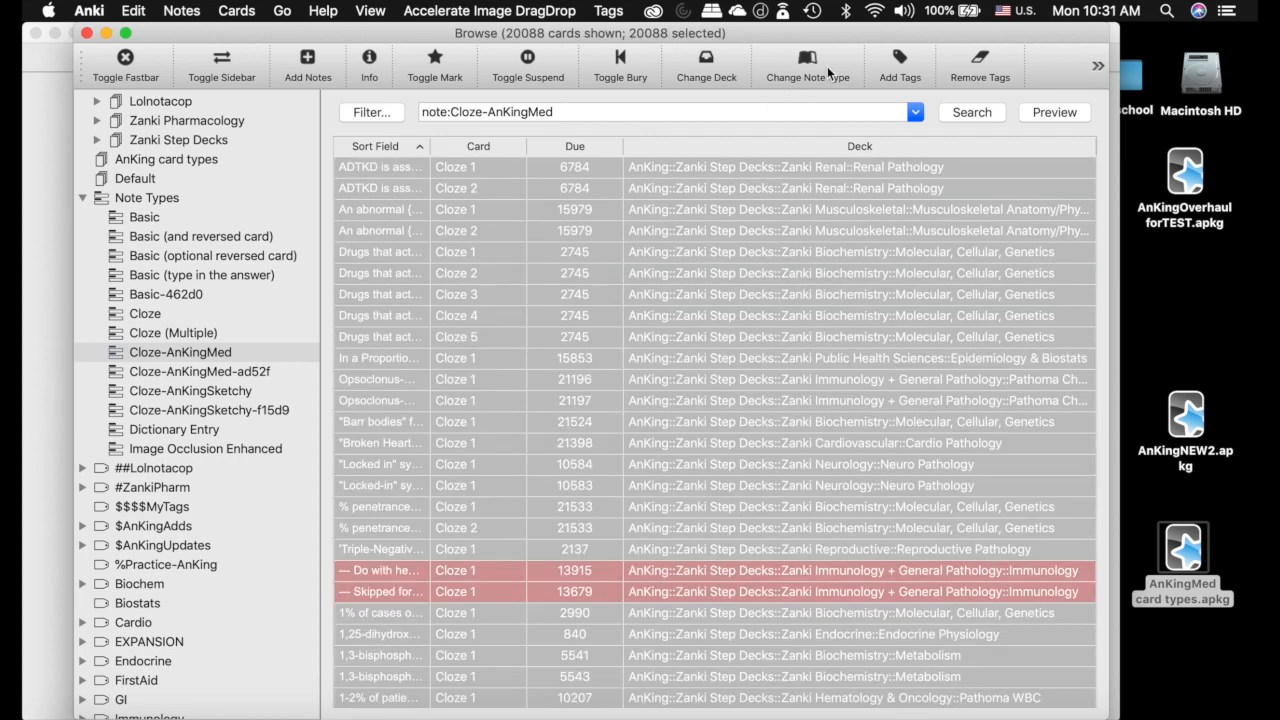
pyautogui.click(827, 66)
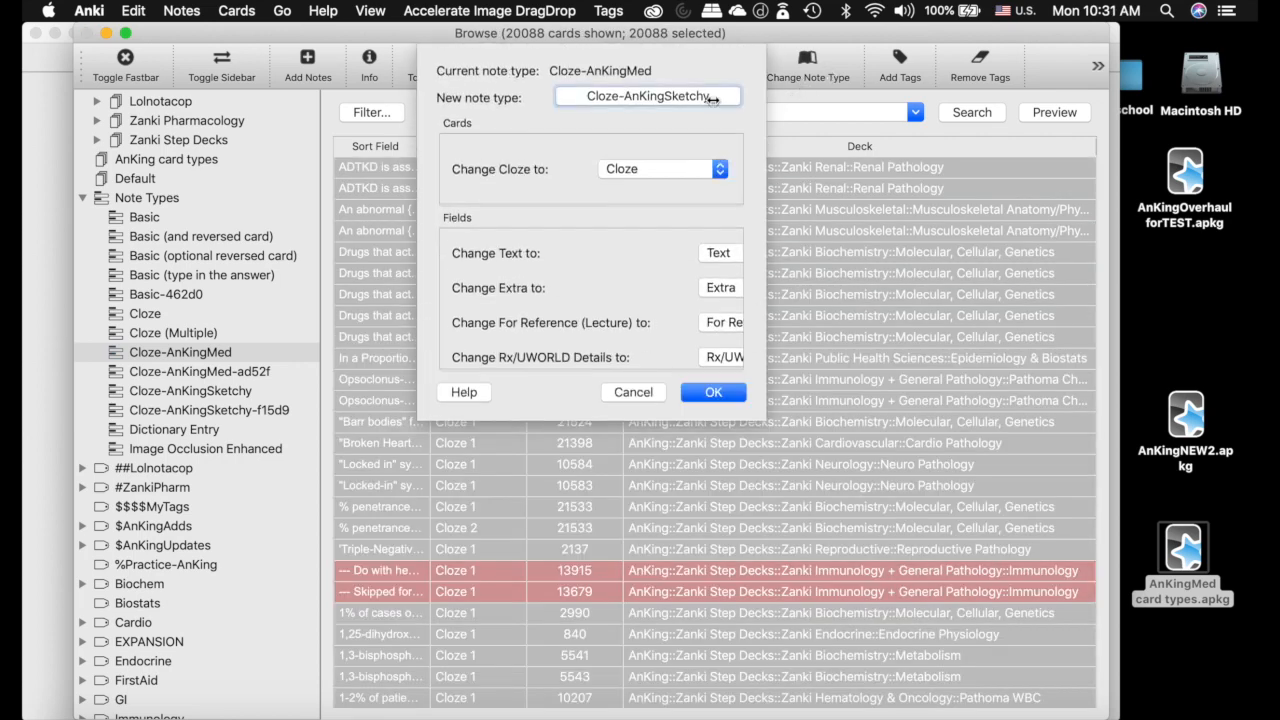
pyautogui.click(620, 104)
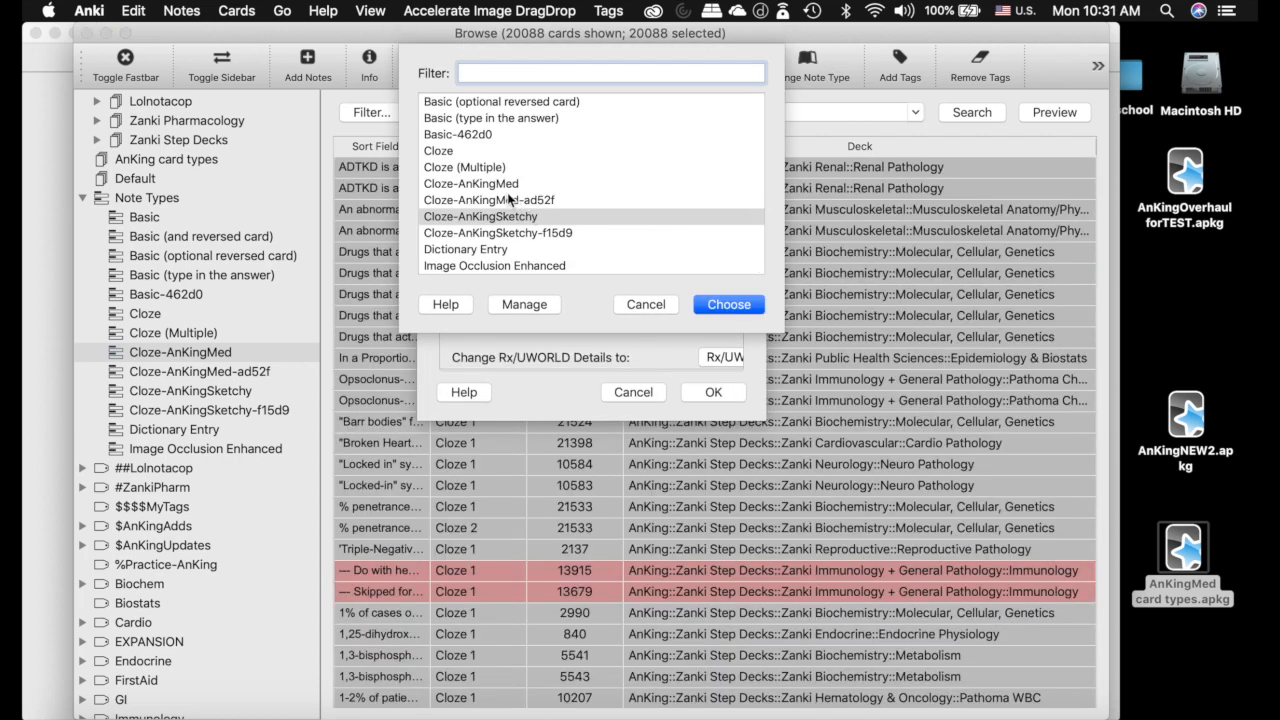
pyautogui.click(507, 198)
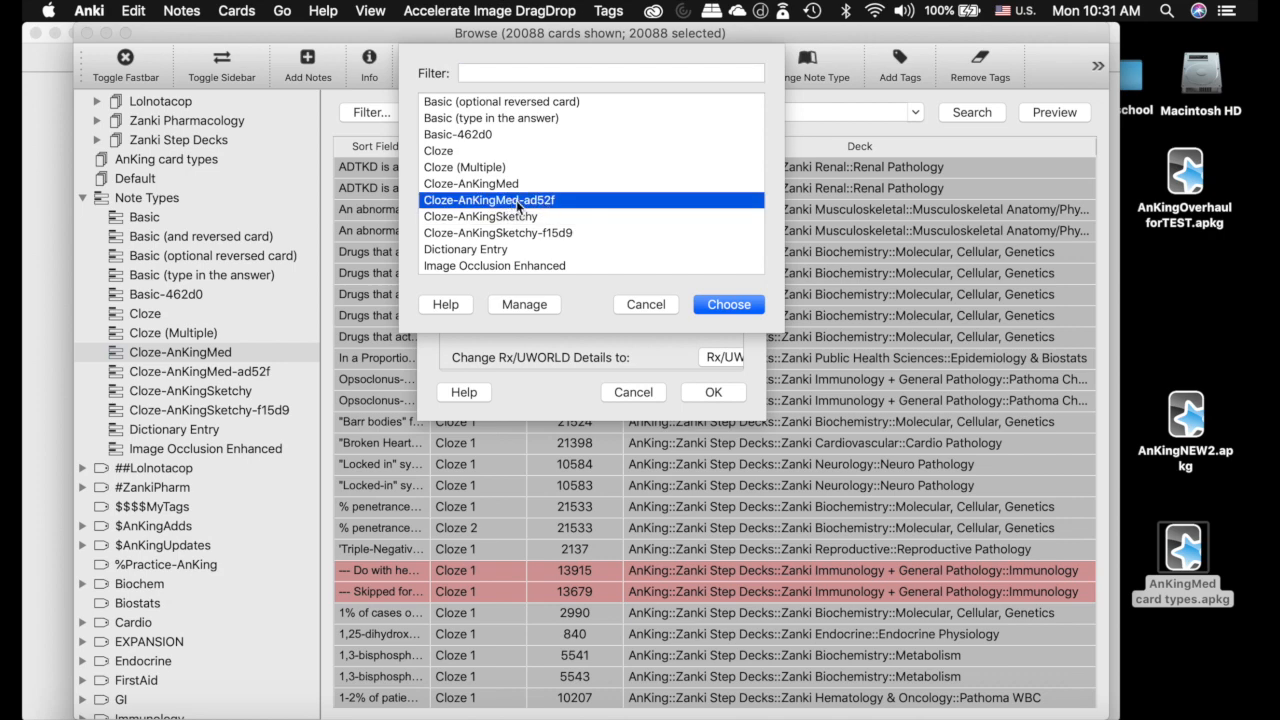
pyautogui.click(752, 309)
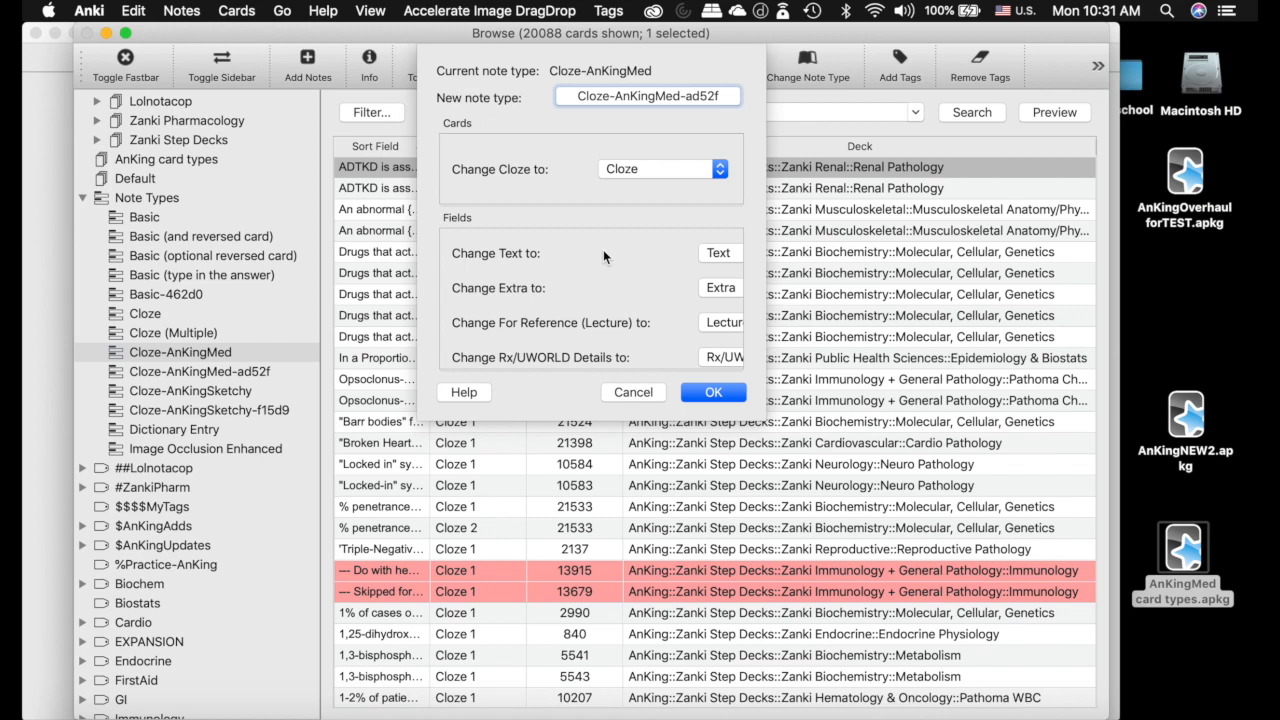
pyautogui.scroll(-3, 603, 260)
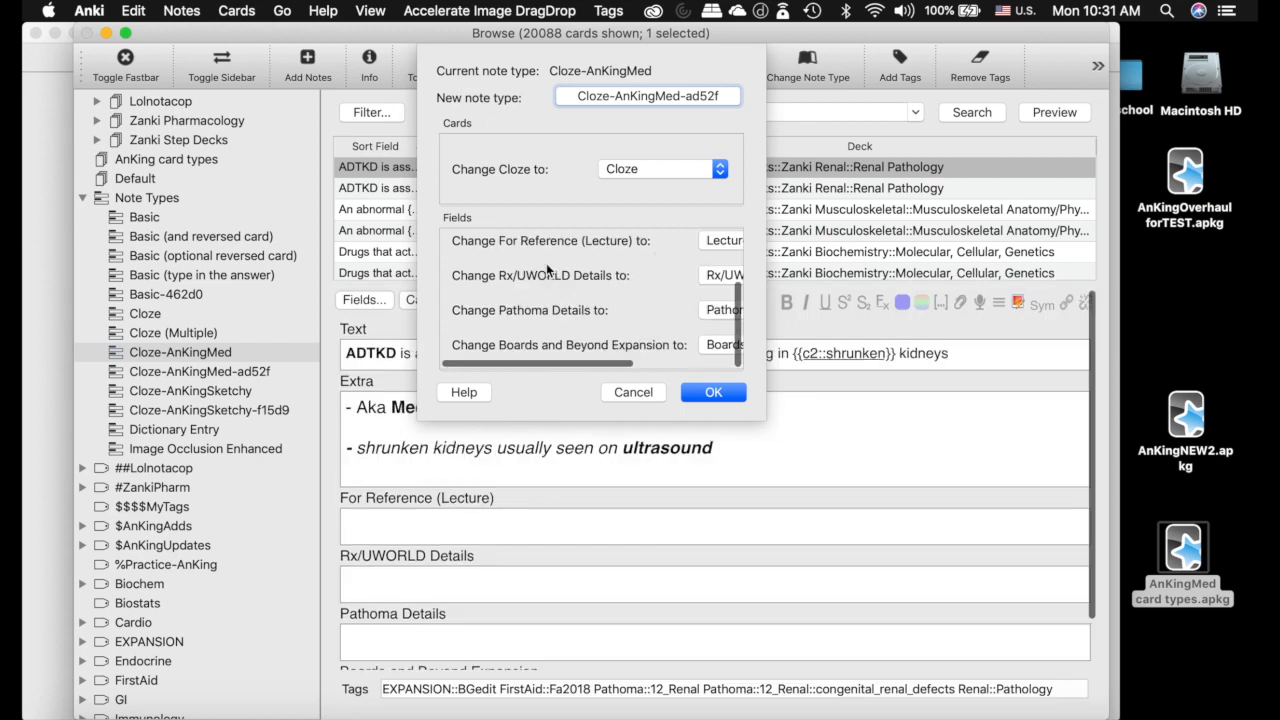
pyautogui.click(727, 397)
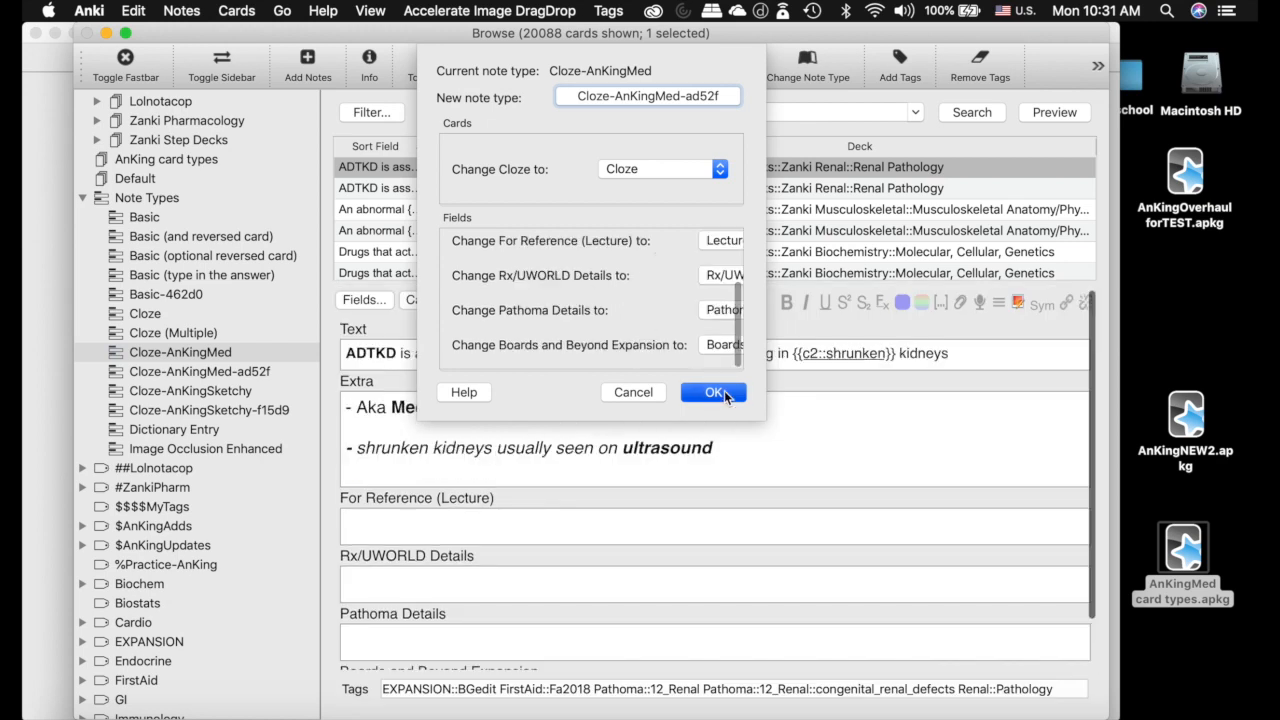
# Check which cards use Cloze-AnKingMed and Cloze-AnKingMed-ad52f, and close the card browser.
pyautogui.click(222, 371)
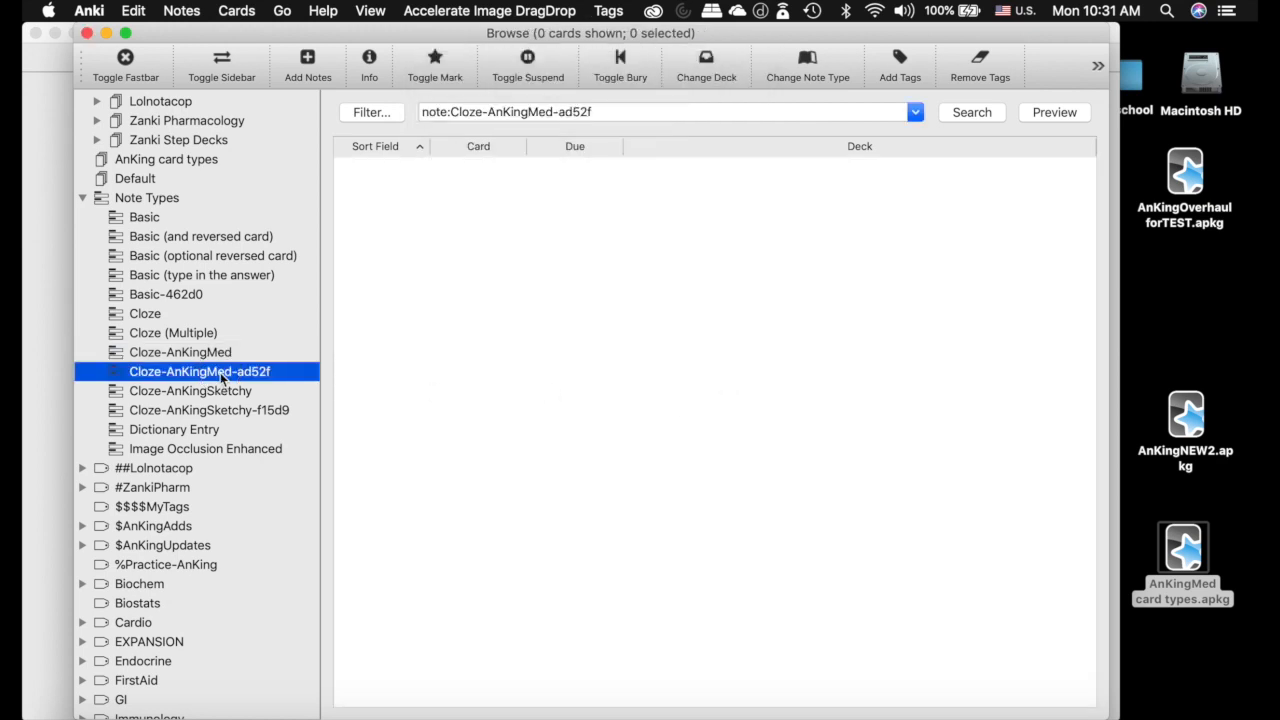
pyautogui.click(200, 353)
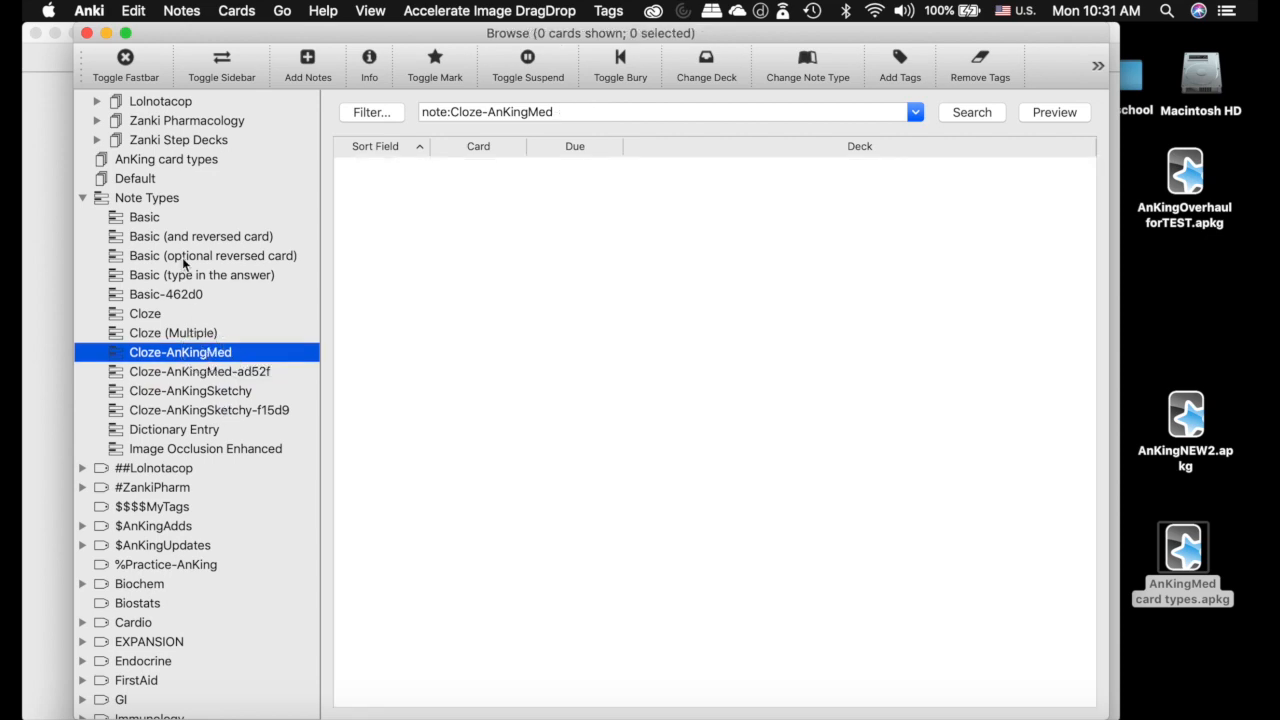
pyautogui.click(242, 371)
pyautogui.click(86, 34)
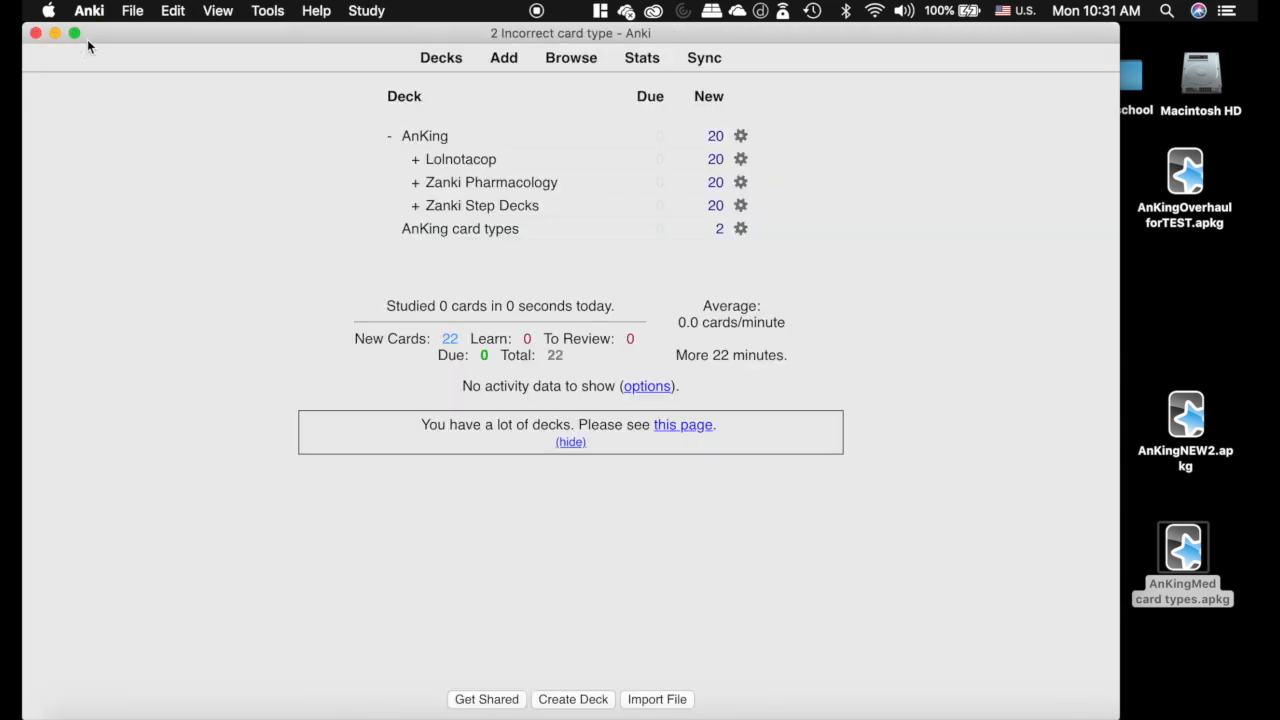
# Delete the old Cloze-AnKingMed note type in the note type manager.
pyautogui.click(506, 58)
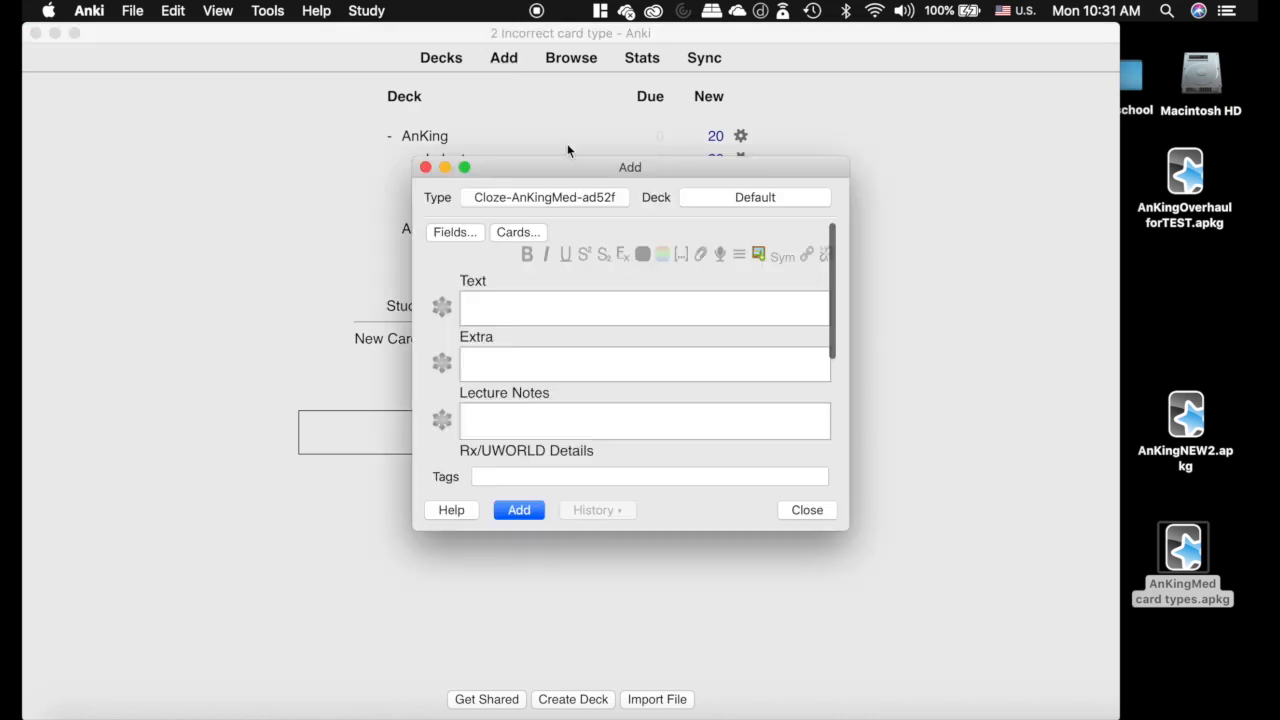
pyautogui.click(533, 199)
pyautogui.click(571, 439)
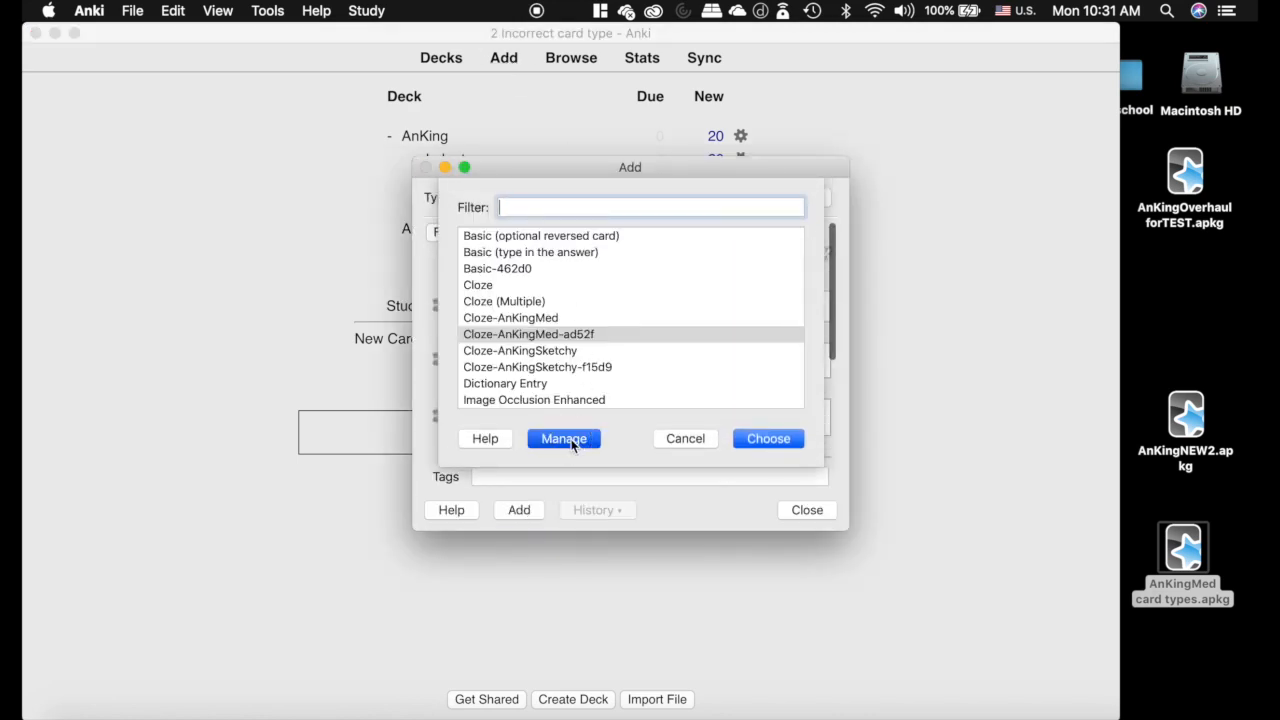
pyautogui.scroll(-1, 565, 365)
pyautogui.click(511, 344)
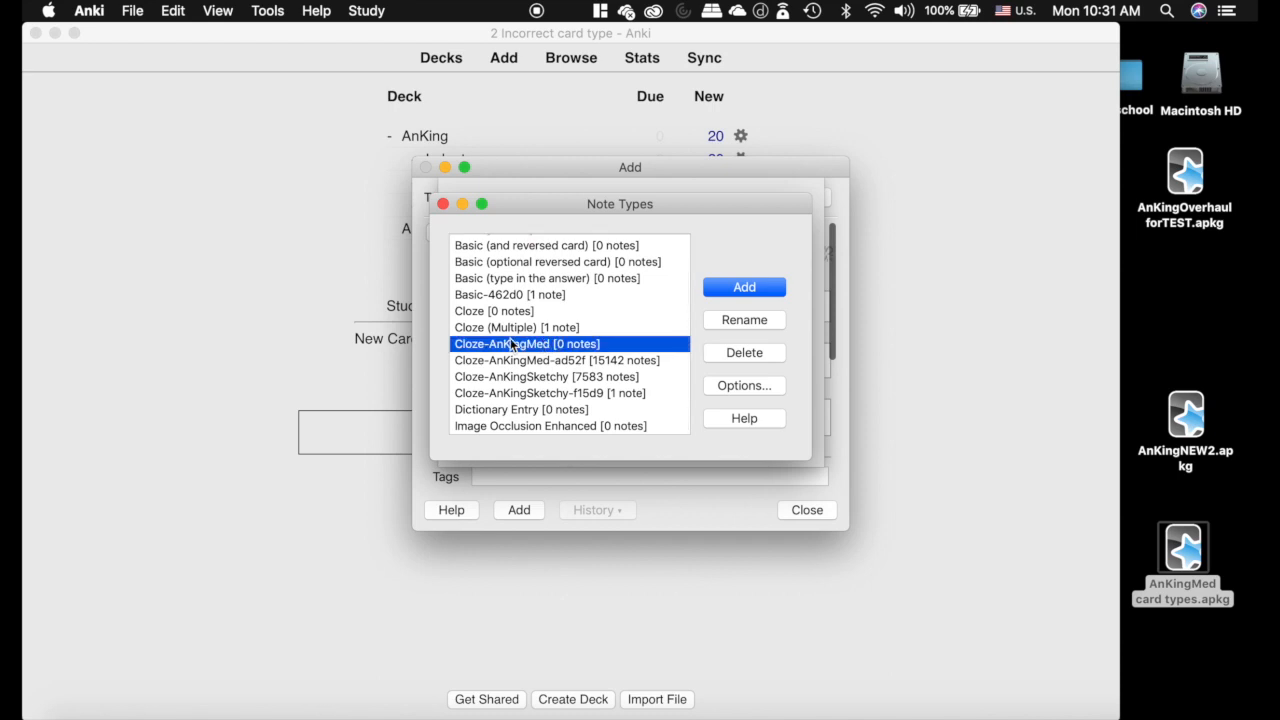
pyautogui.click(752, 356)
pyautogui.click(712, 352)
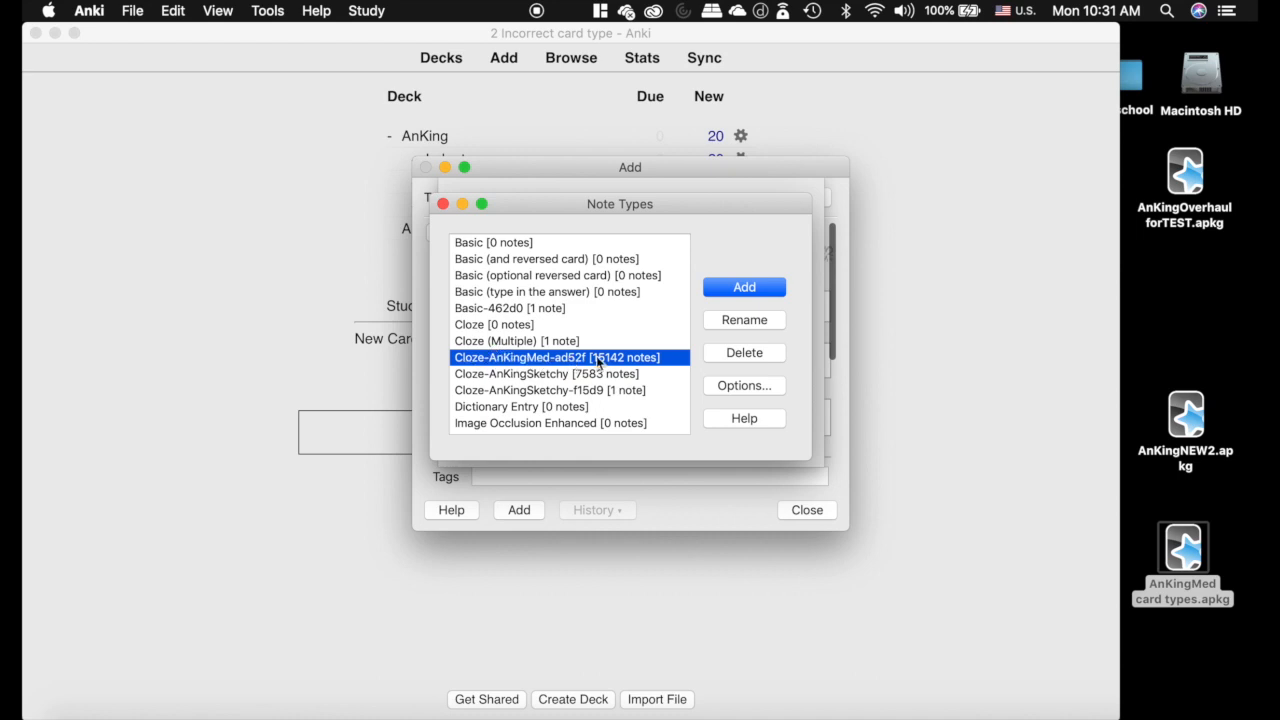
# Rename the Cloze-AnKingMed-ad52f note type to Cloze-AnKingMed, and close the note type manager and the note-adding window.
pyautogui.click(744, 320)
pyautogui.click(707, 266)
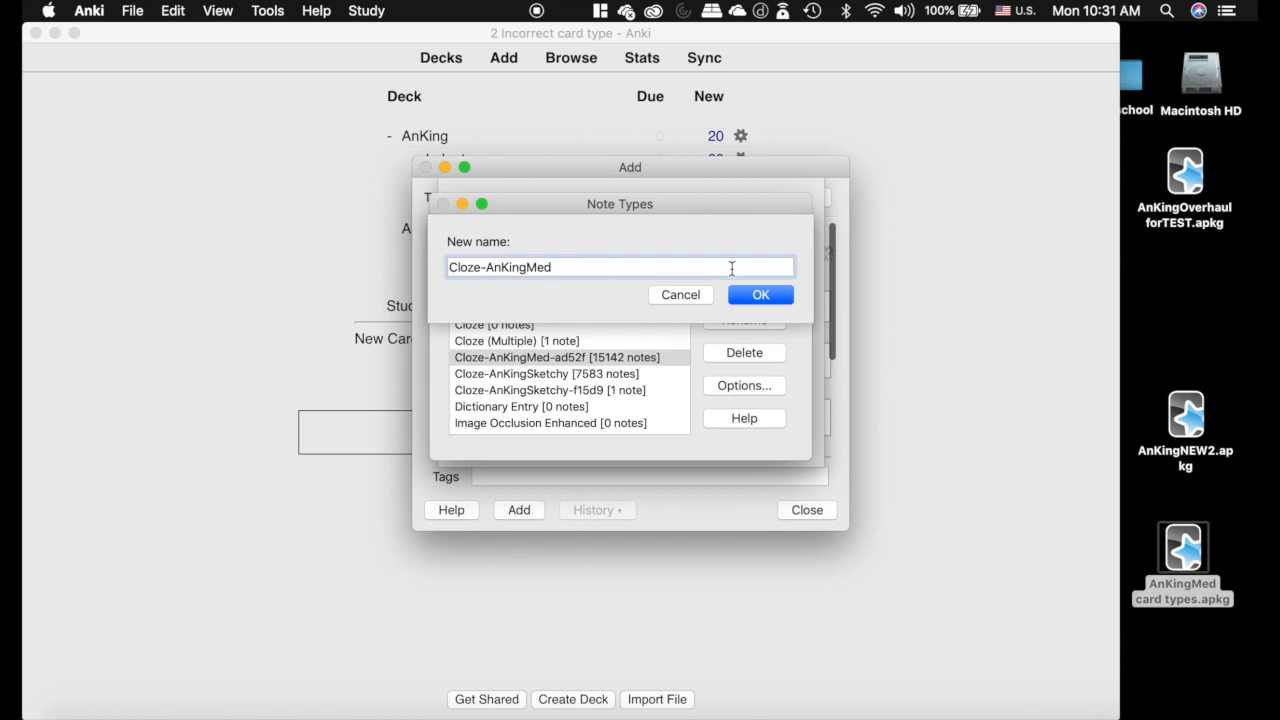
pyautogui.press('Return')
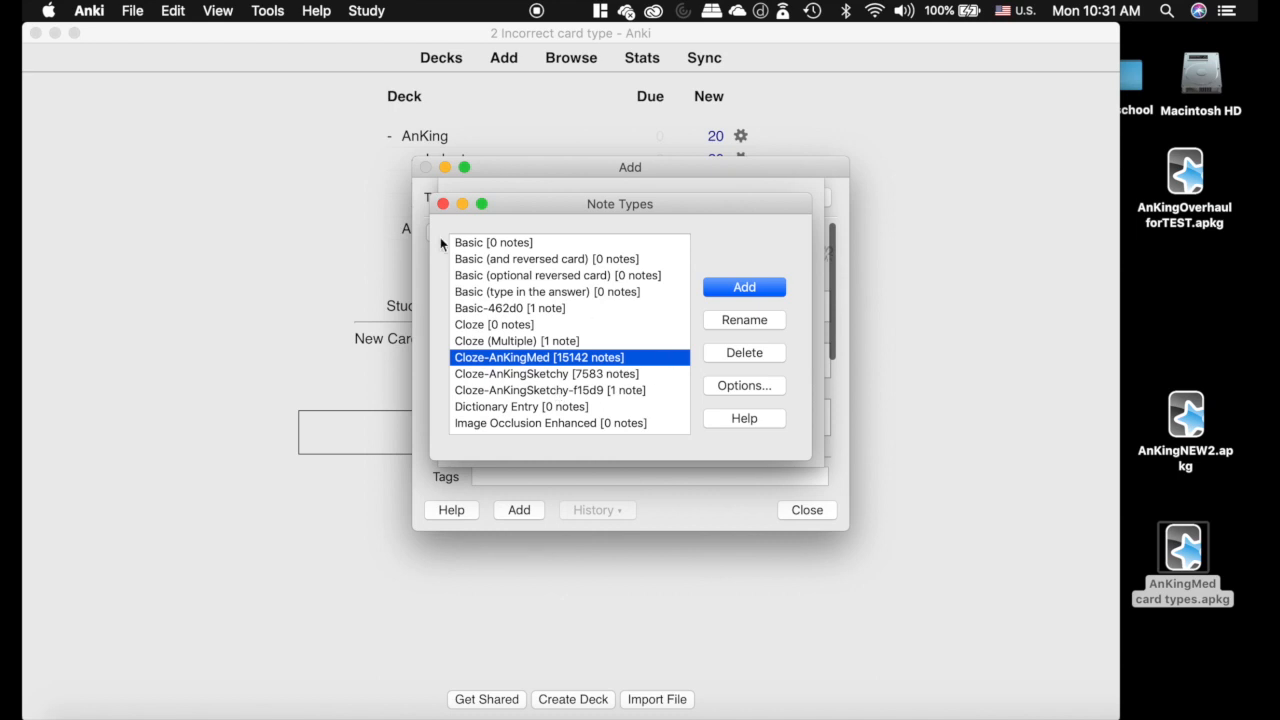
pyautogui.click(443, 203)
pyautogui.press('Return')
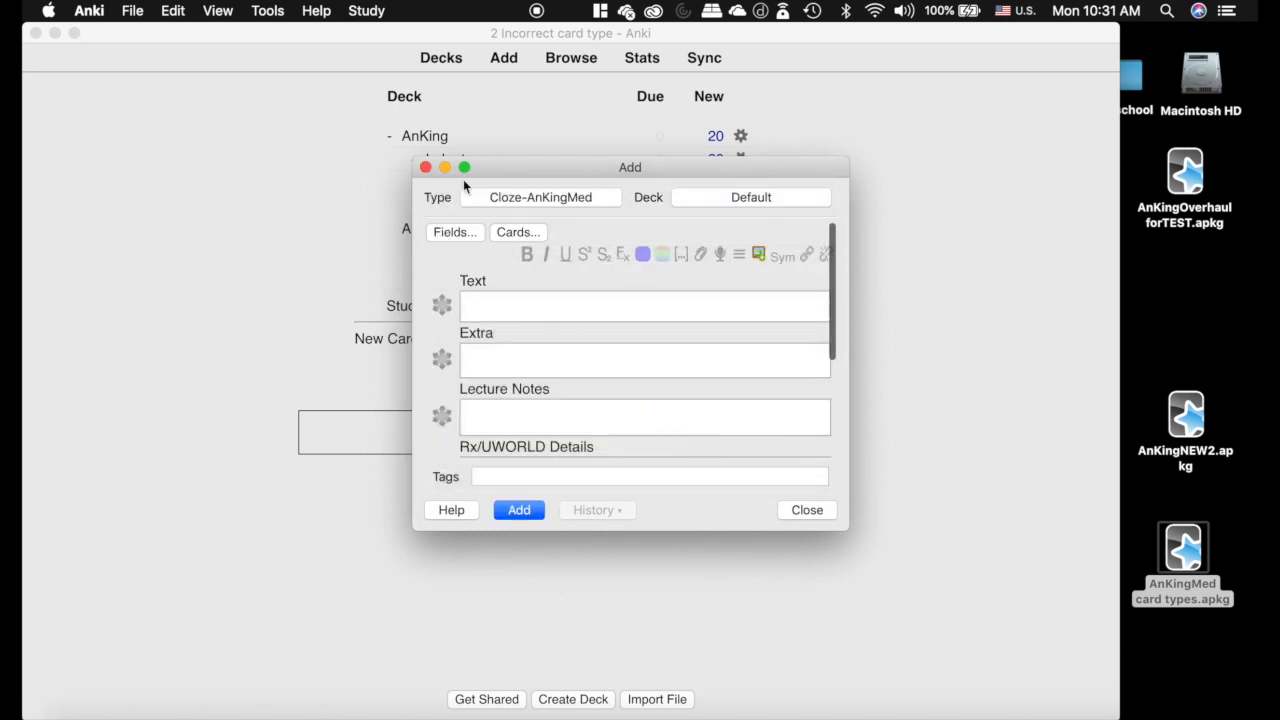
pyautogui.click(424, 168)
# Switch to the AnKingOverhaul profile.
pyautogui.click(580, 62)
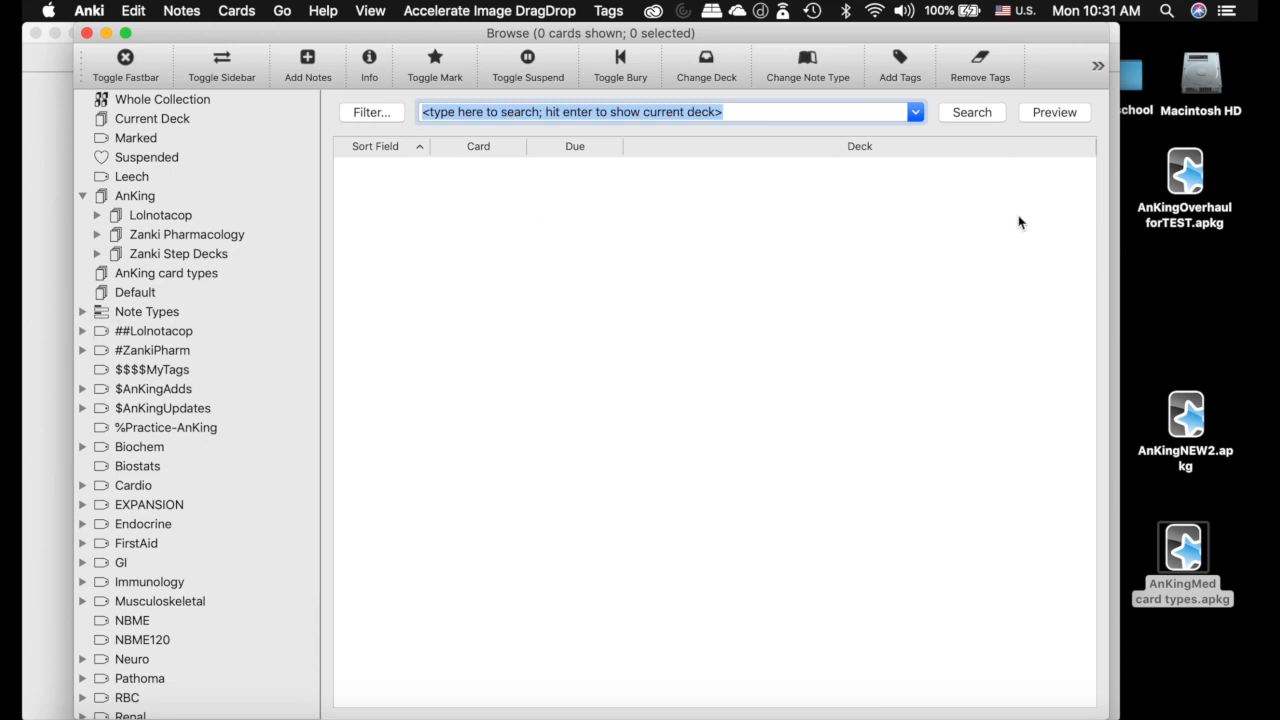
pyautogui.click(87, 33)
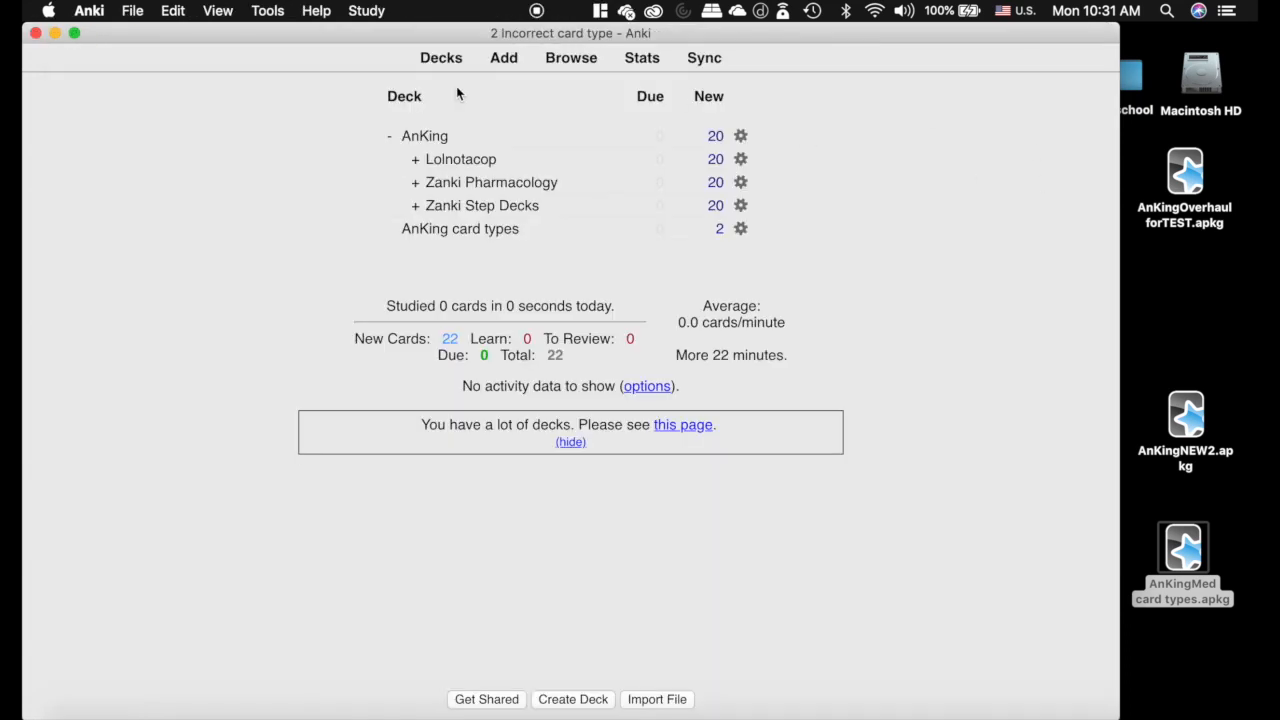
pyautogui.click(94, 14)
pyautogui.click(322, 299)
pyautogui.click(128, 10)
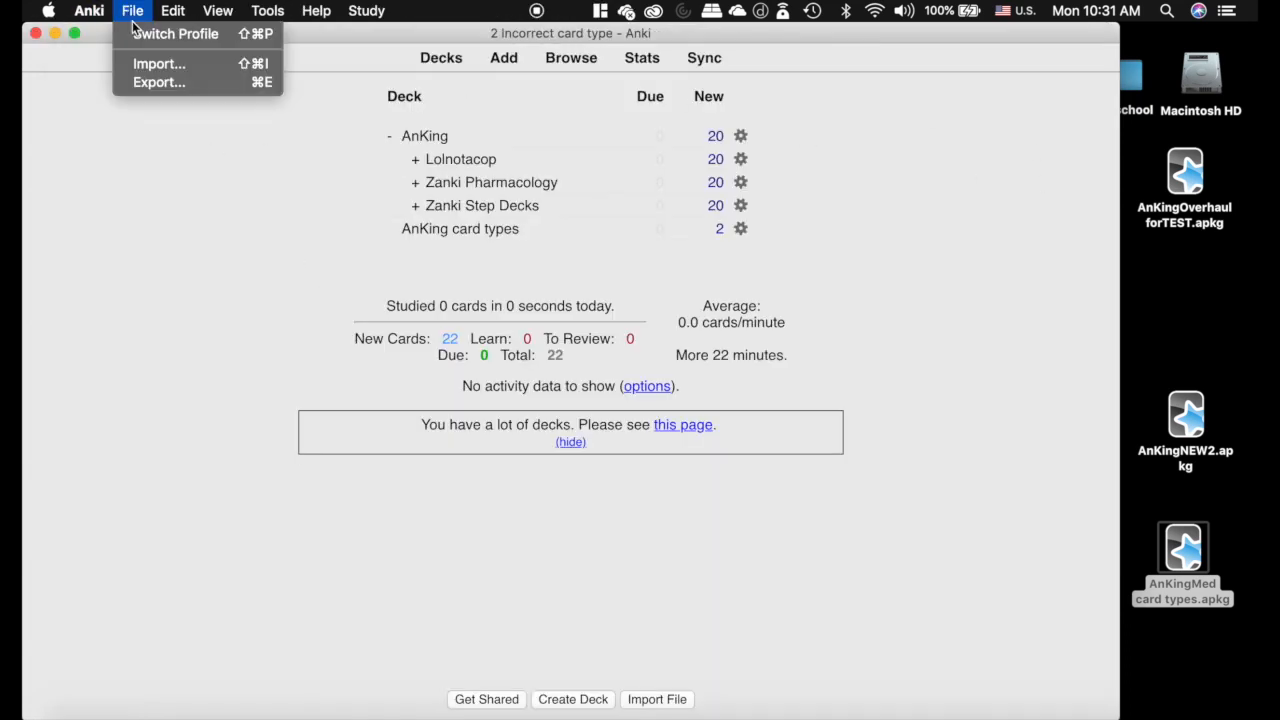
pyautogui.click(150, 31)
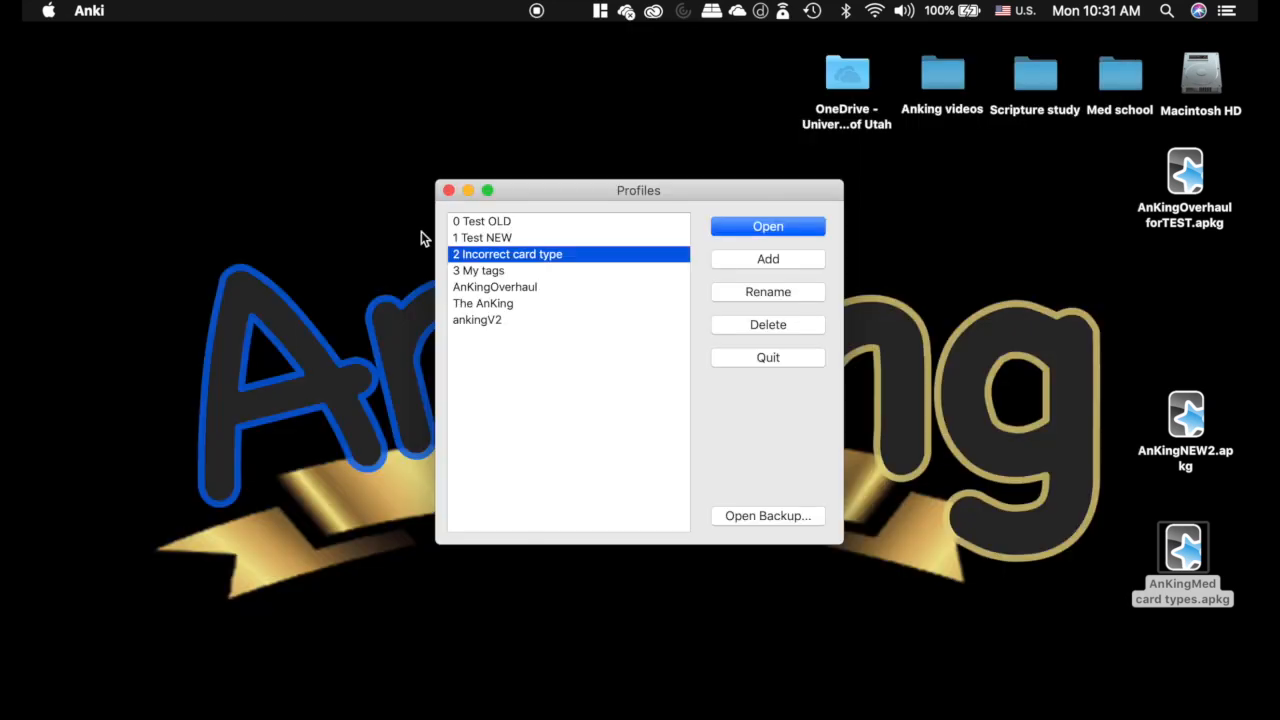
pyautogui.click(512, 287)
pyautogui.click(752, 227)
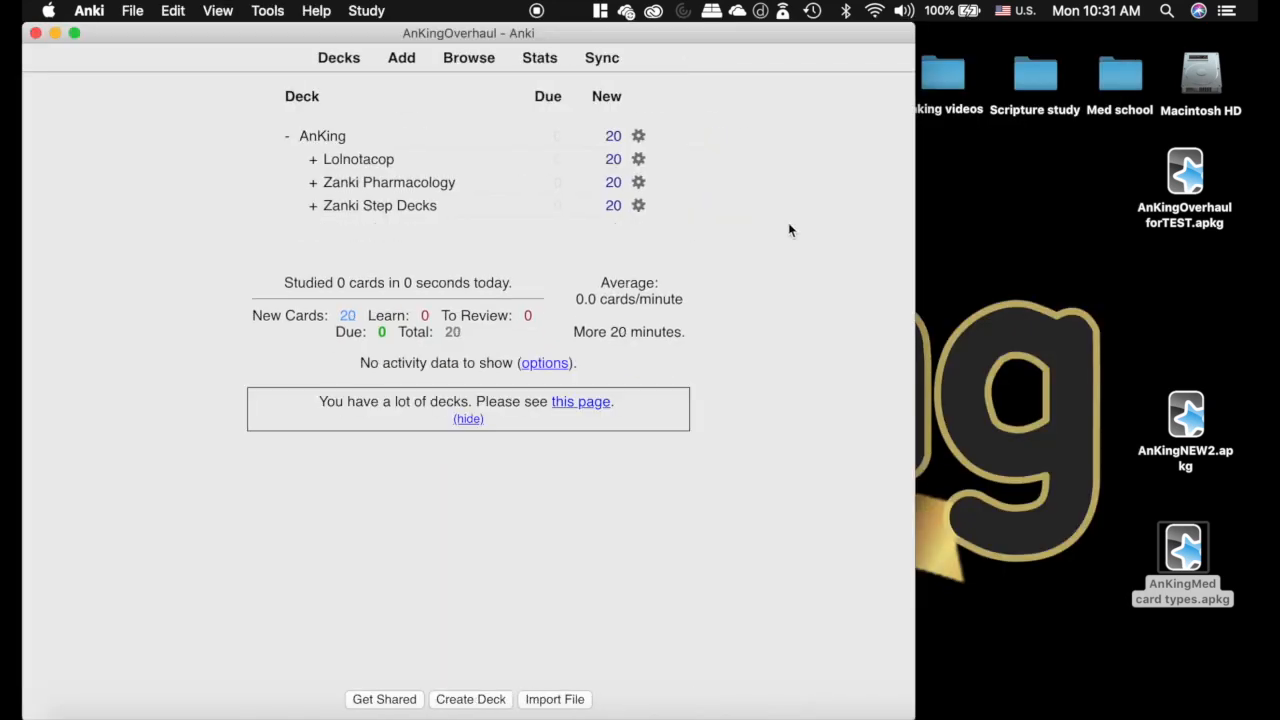
# Examine the field names of a Cloze-AnKingMed card in the card browser, and close the browser.
pyautogui.click(463, 62)
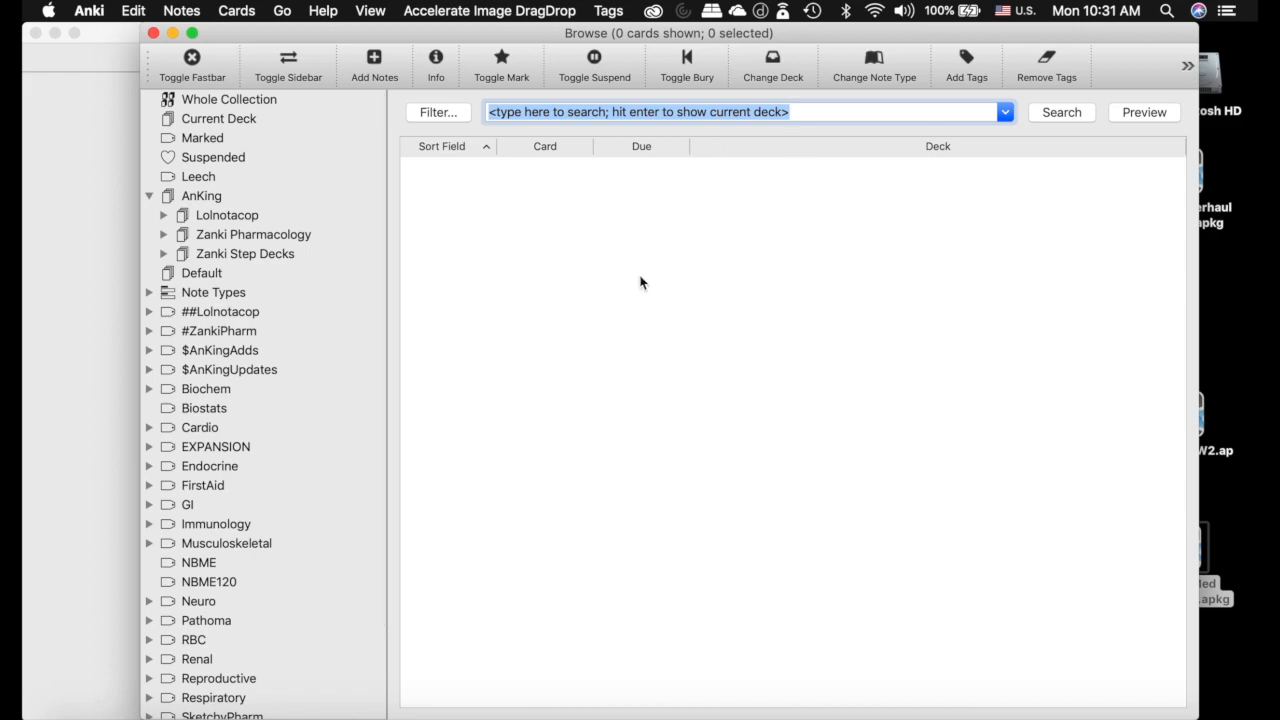
pyautogui.click(148, 293)
pyautogui.click(277, 447)
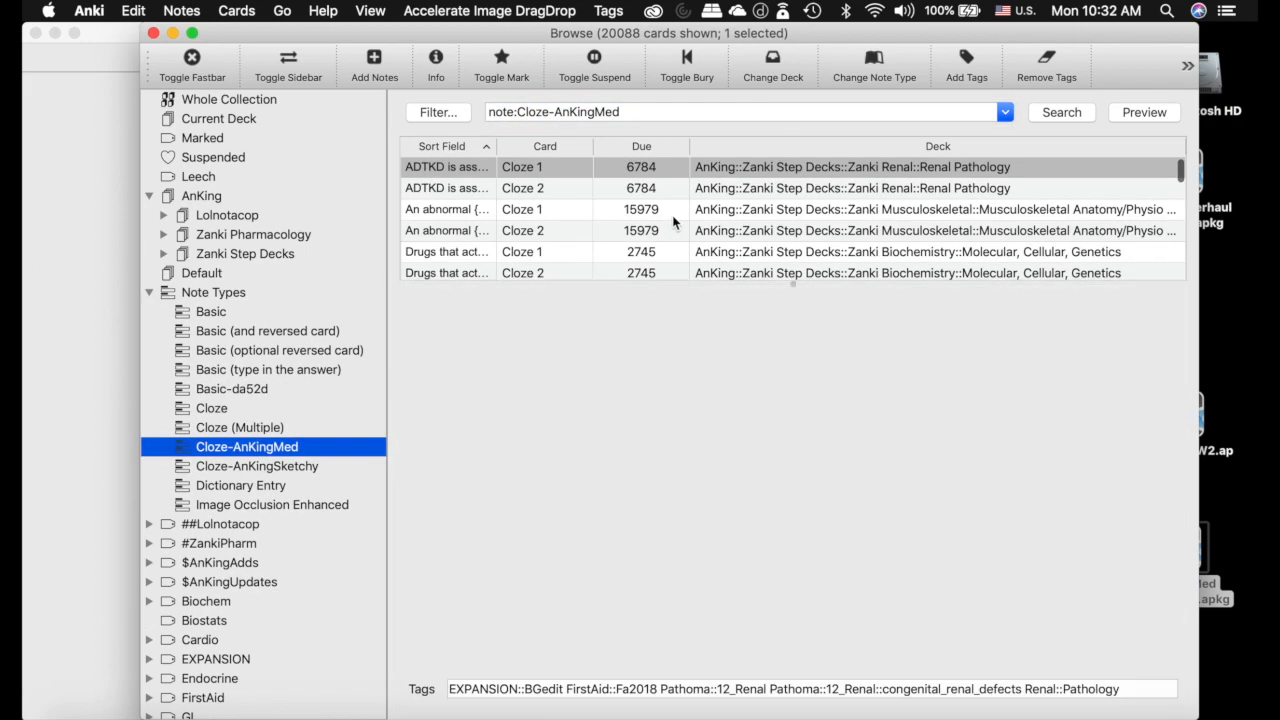
pyautogui.click(673, 226)
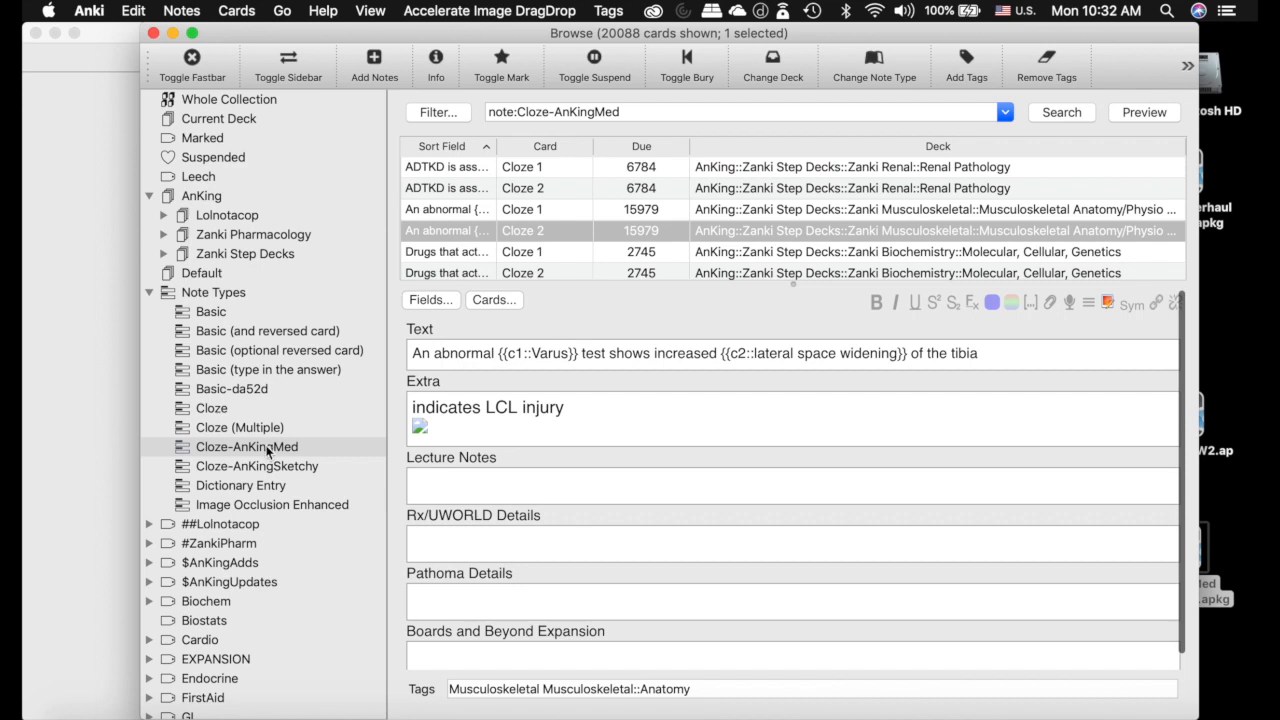
pyautogui.click(153, 33)
# Switch to the 2 Incorrect card type profile.
pyautogui.click(638, 135)
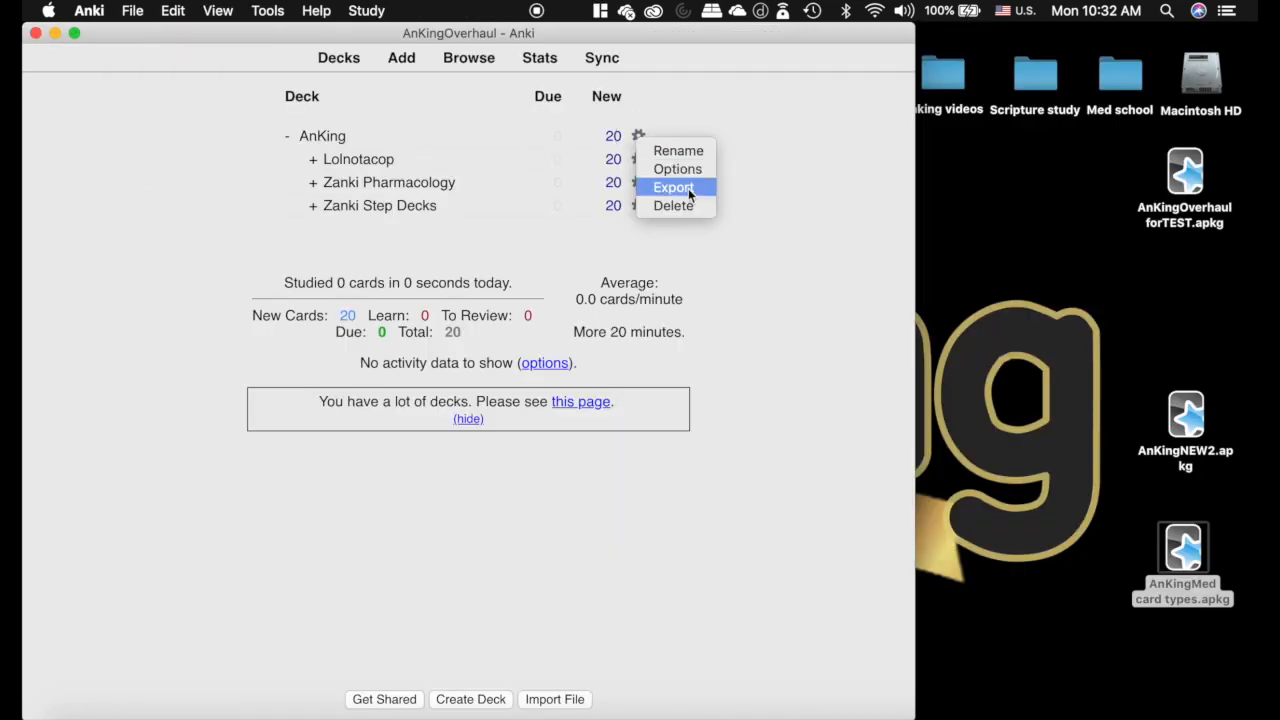
pyautogui.click(130, 11)
pyautogui.click(175, 34)
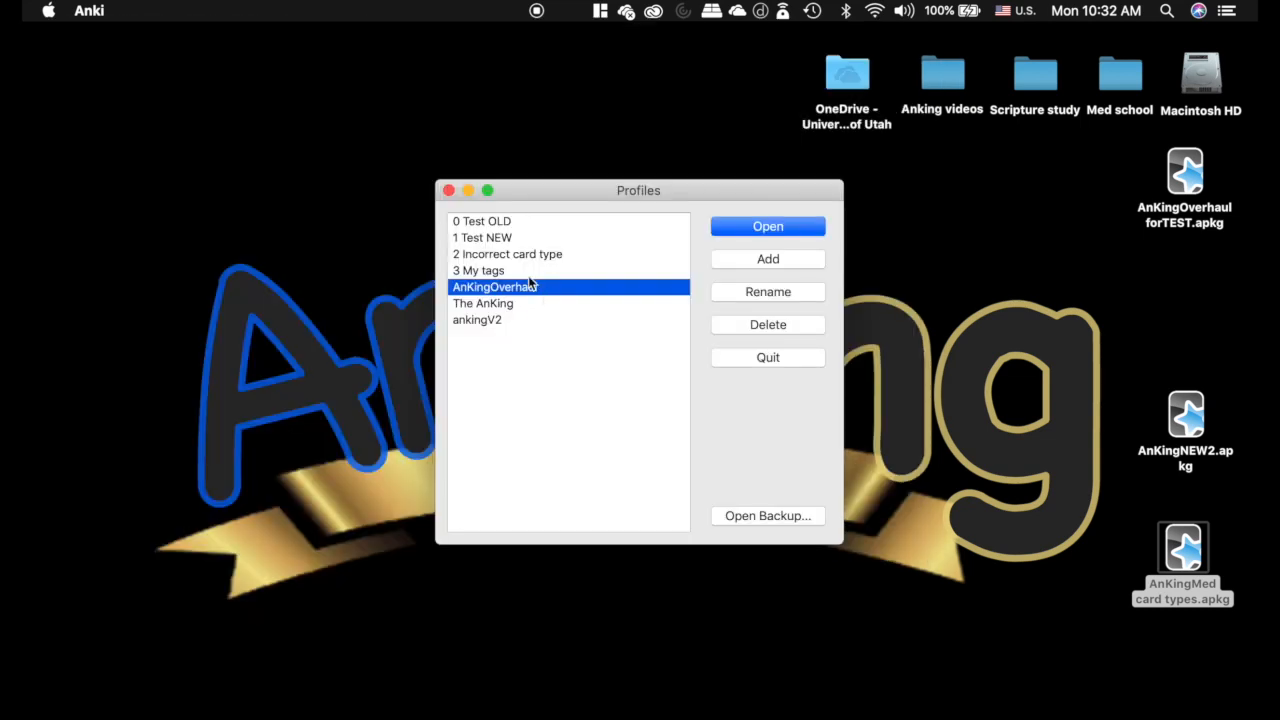
pyautogui.click(514, 256)
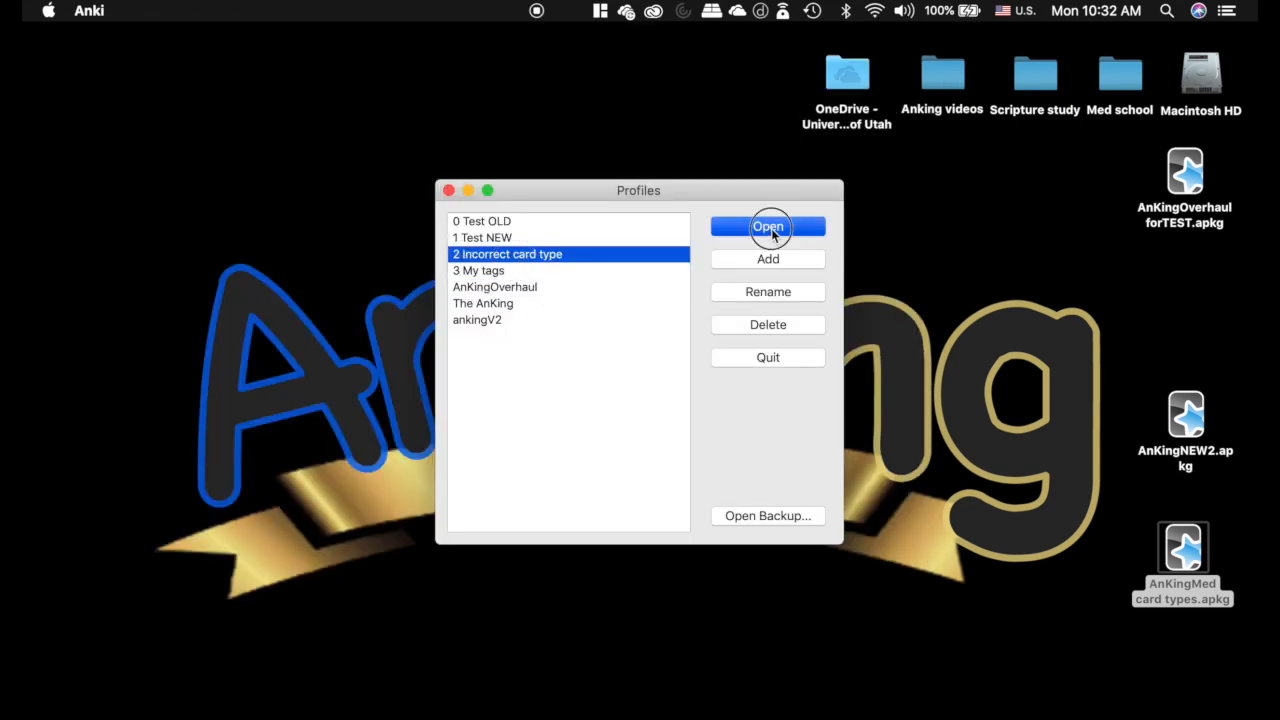
pyautogui.click(766, 224)
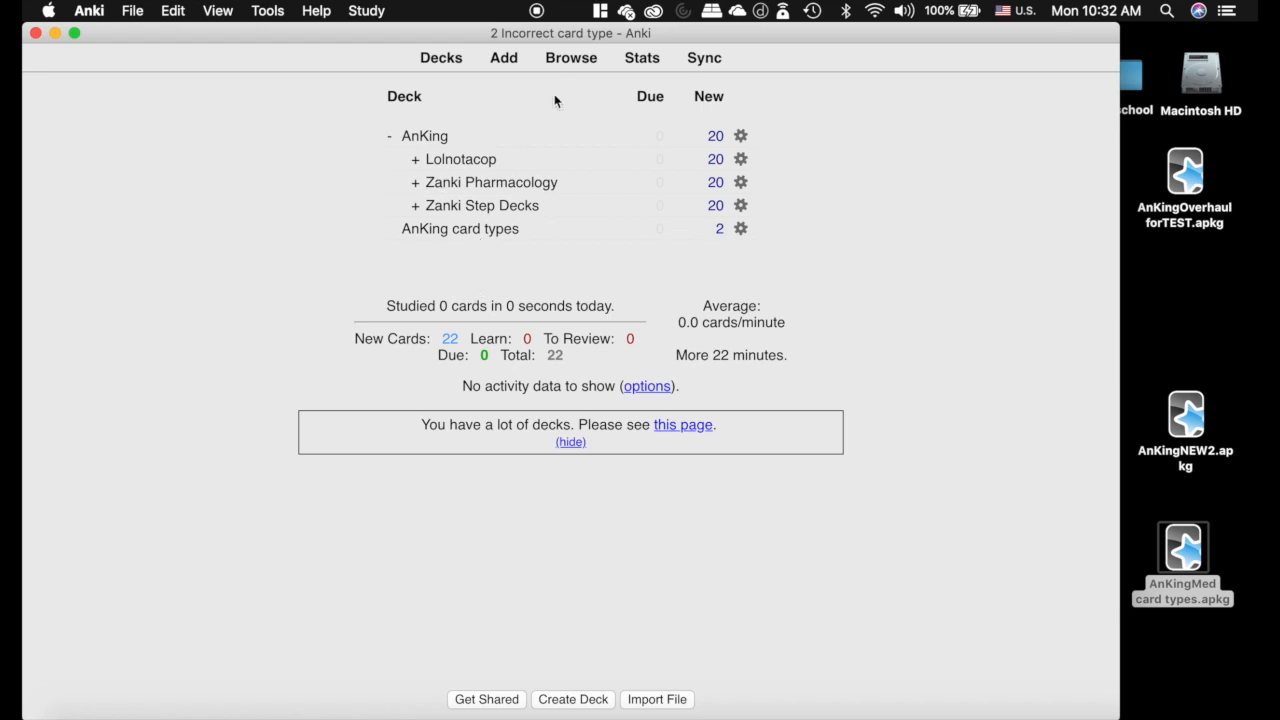
# Examine the list of note types in the card browser, and close the browser.
pyautogui.click(571, 57)
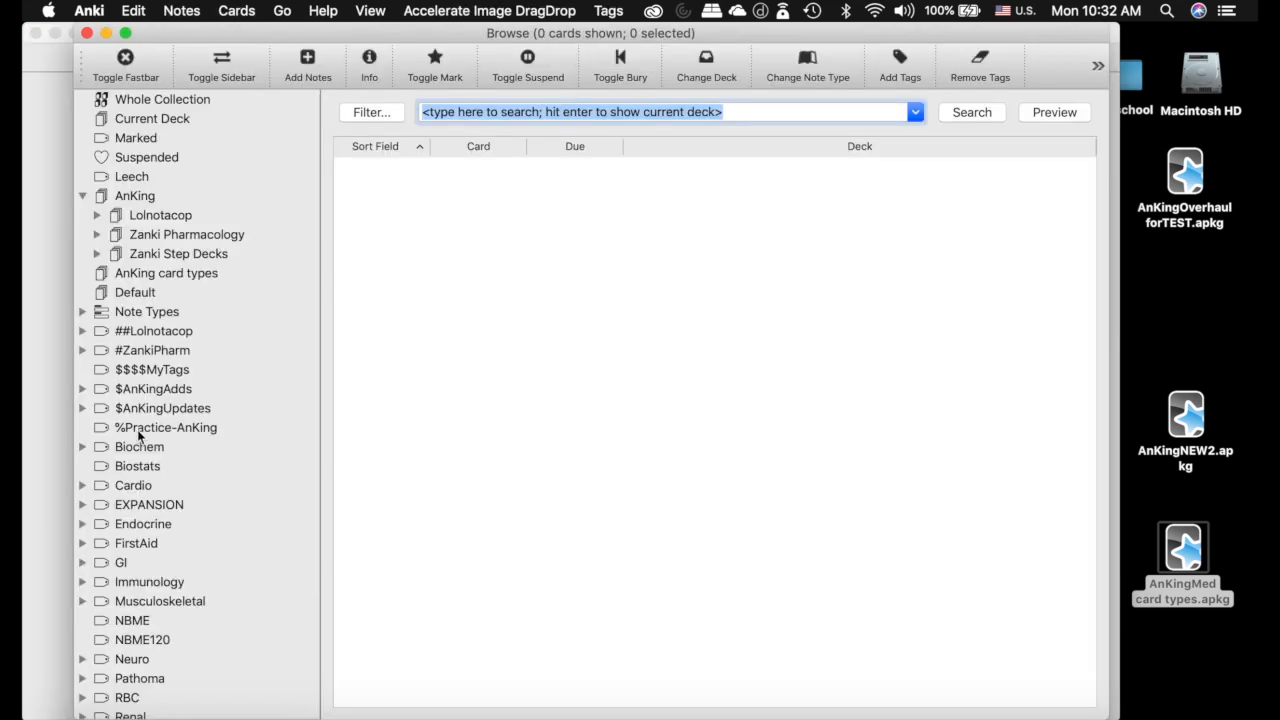
pyautogui.click(83, 312)
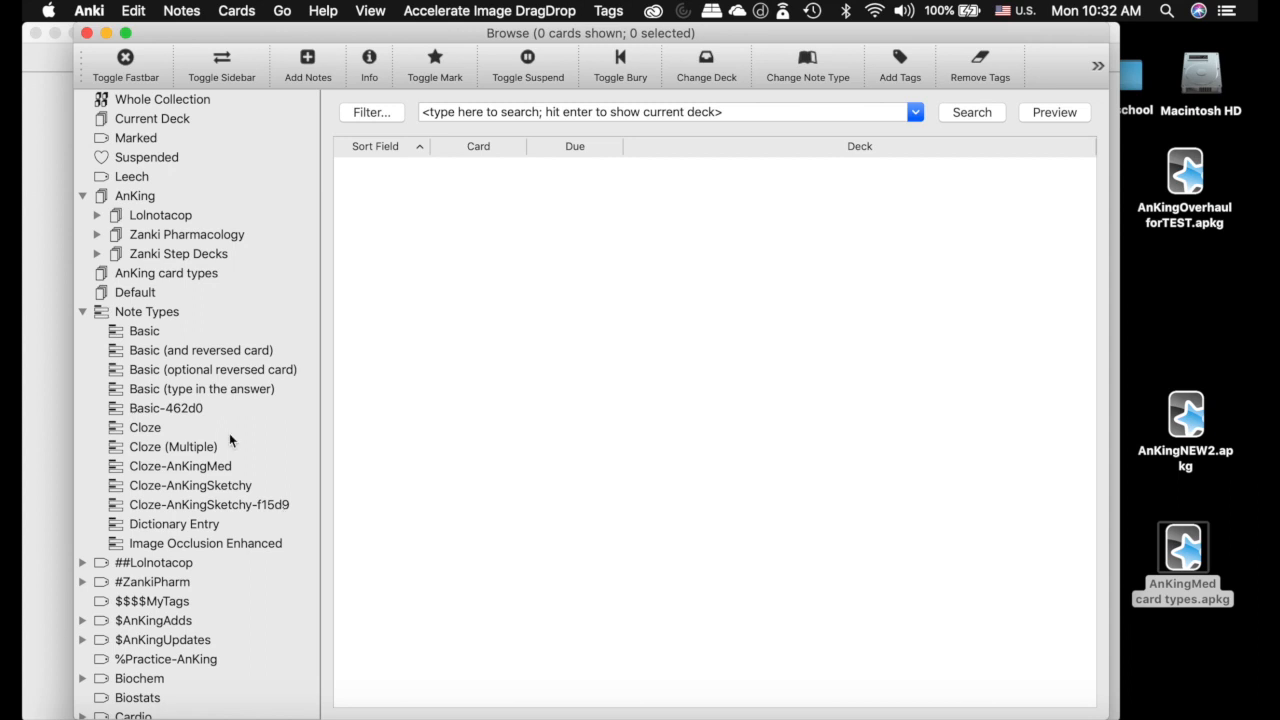
pyautogui.click(87, 33)
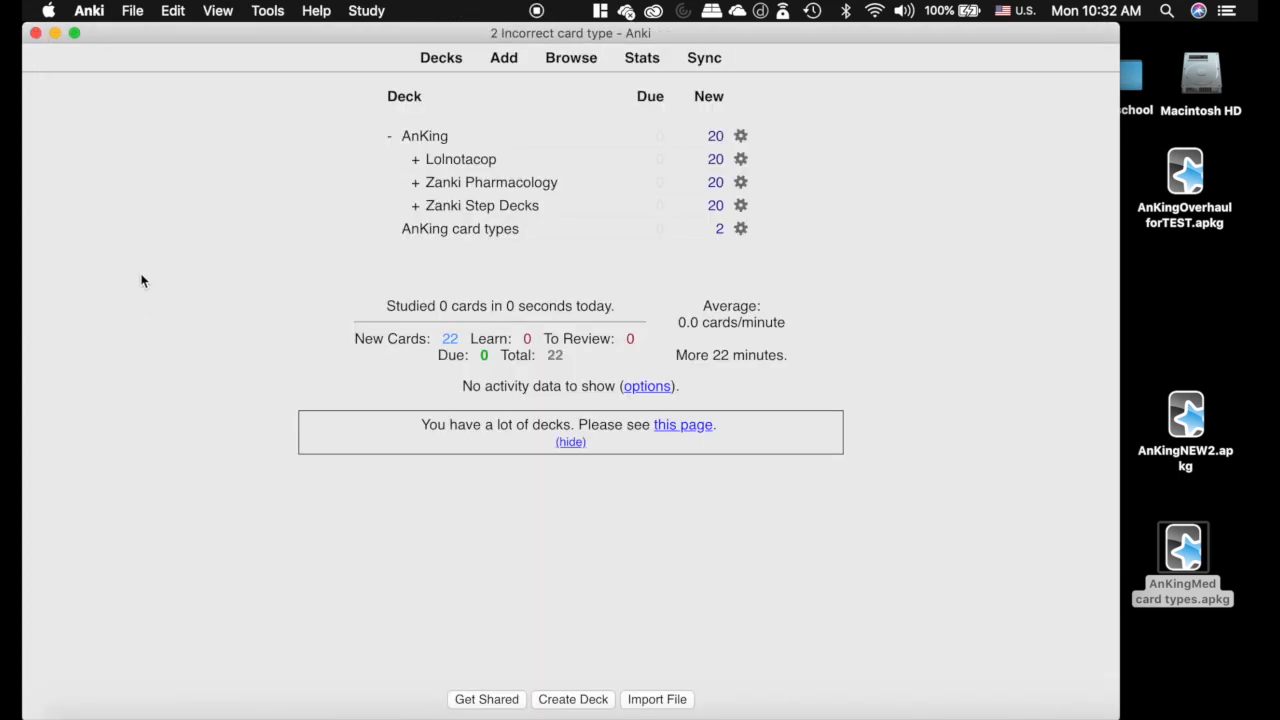
pyautogui.click(132, 11)
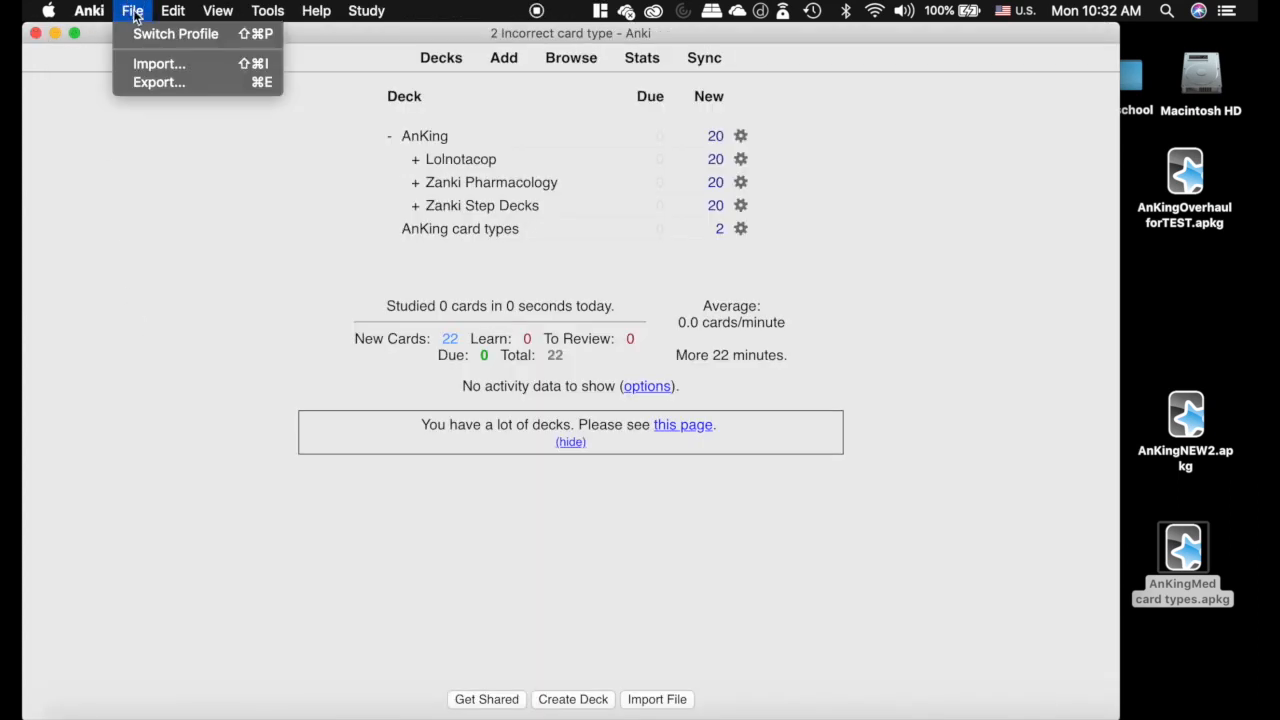
pyautogui.click(173, 205)
pyautogui.click(267, 11)
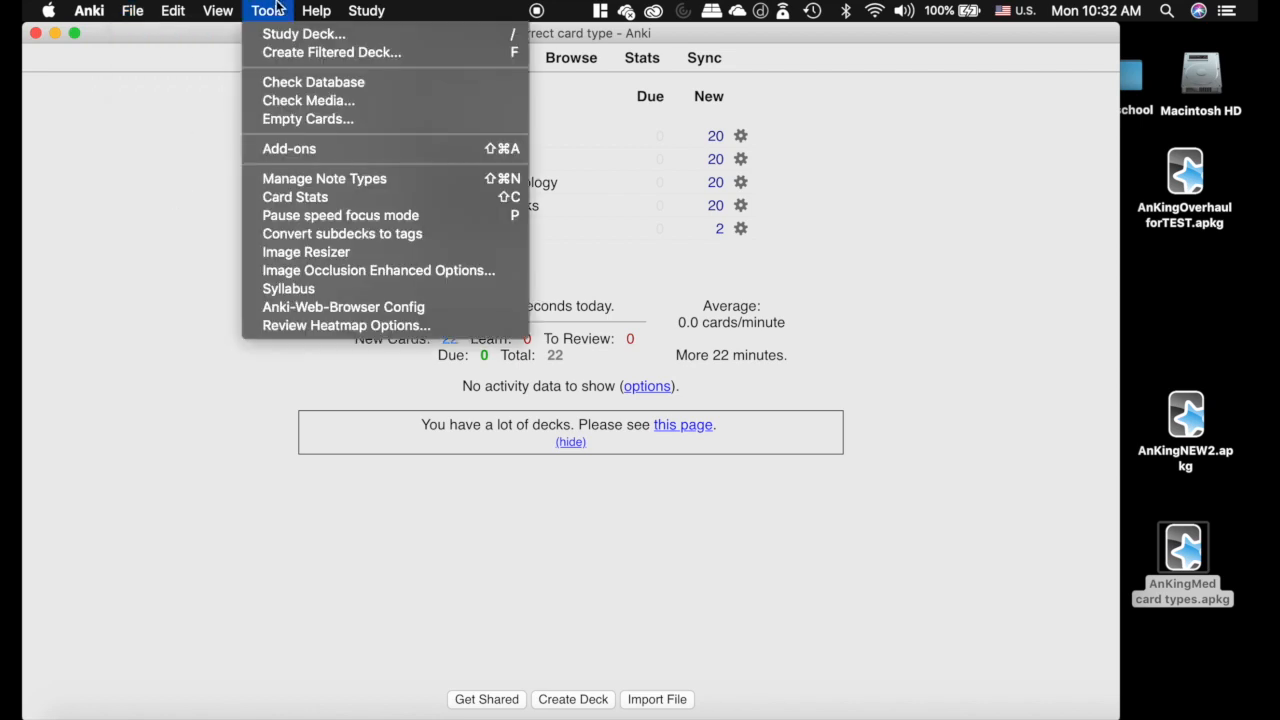
pyautogui.click(372, 84)
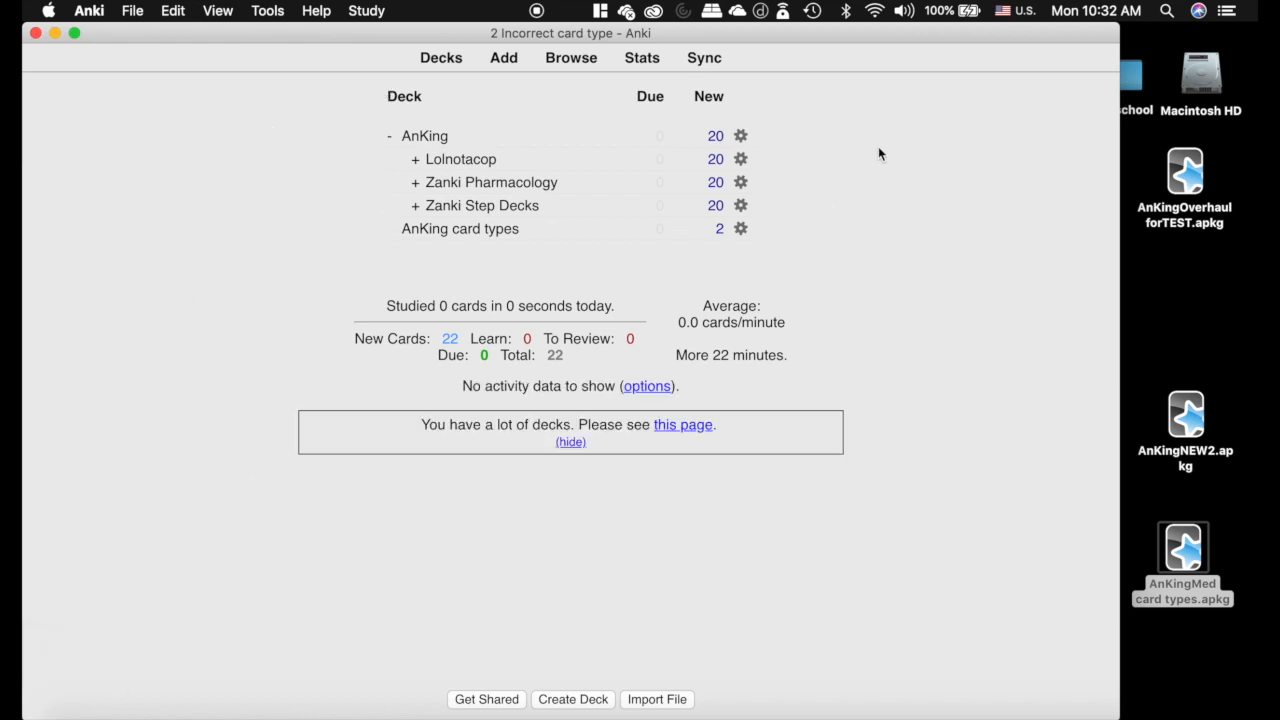
# Examine the cards using the Cloze-AnKingSketchy and Cloze-AnKingMed note types in the card browser.
pyautogui.click(571, 60)
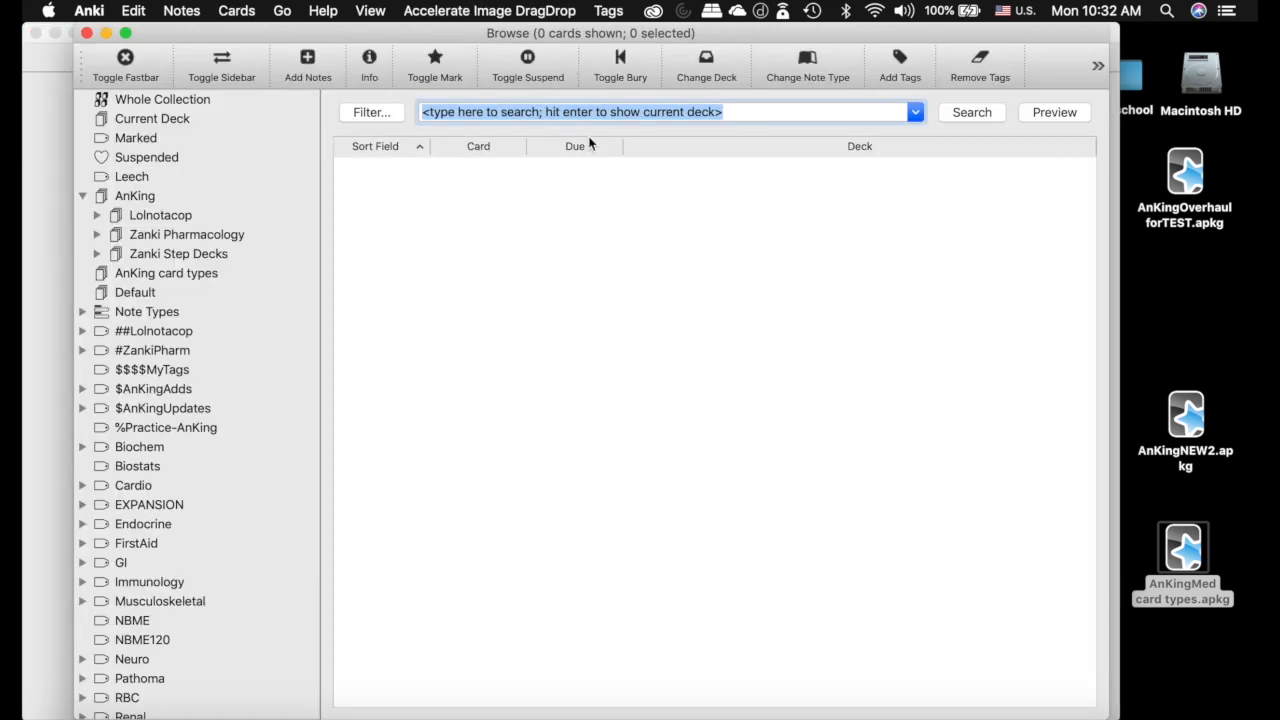
pyautogui.click(82, 312)
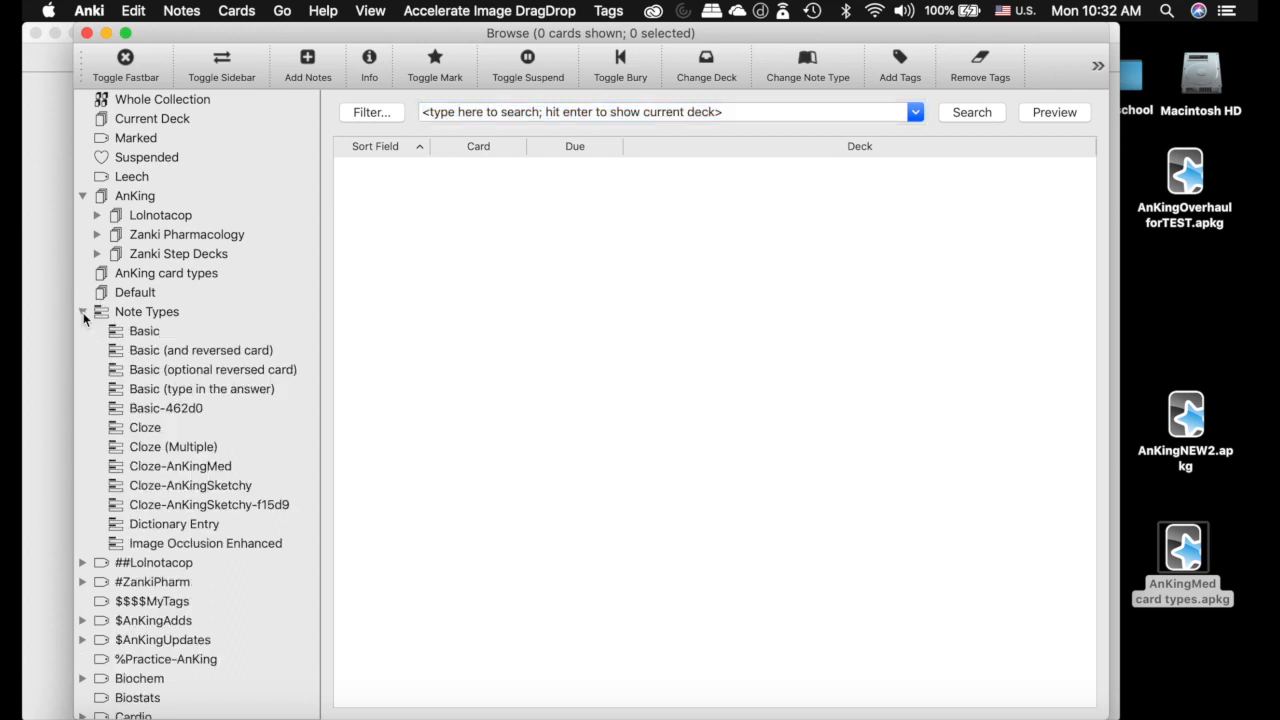
pyautogui.scroll(-3, 129, 296)
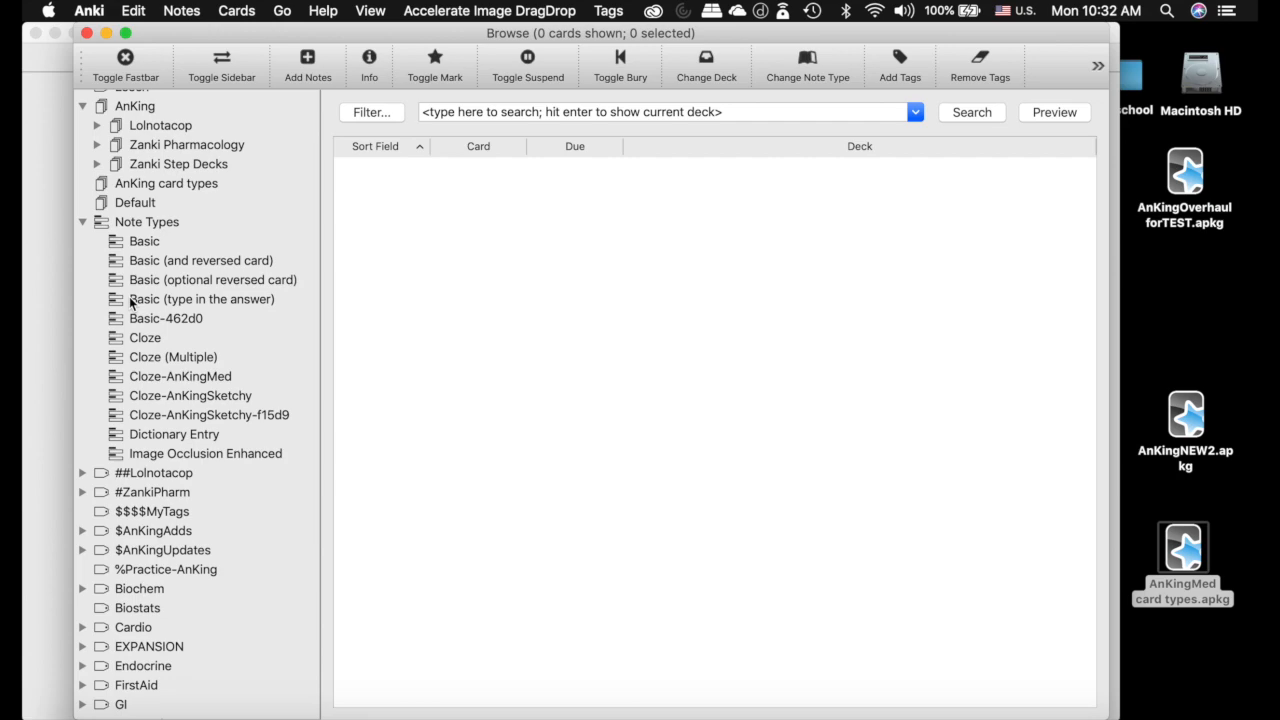
pyautogui.click(229, 398)
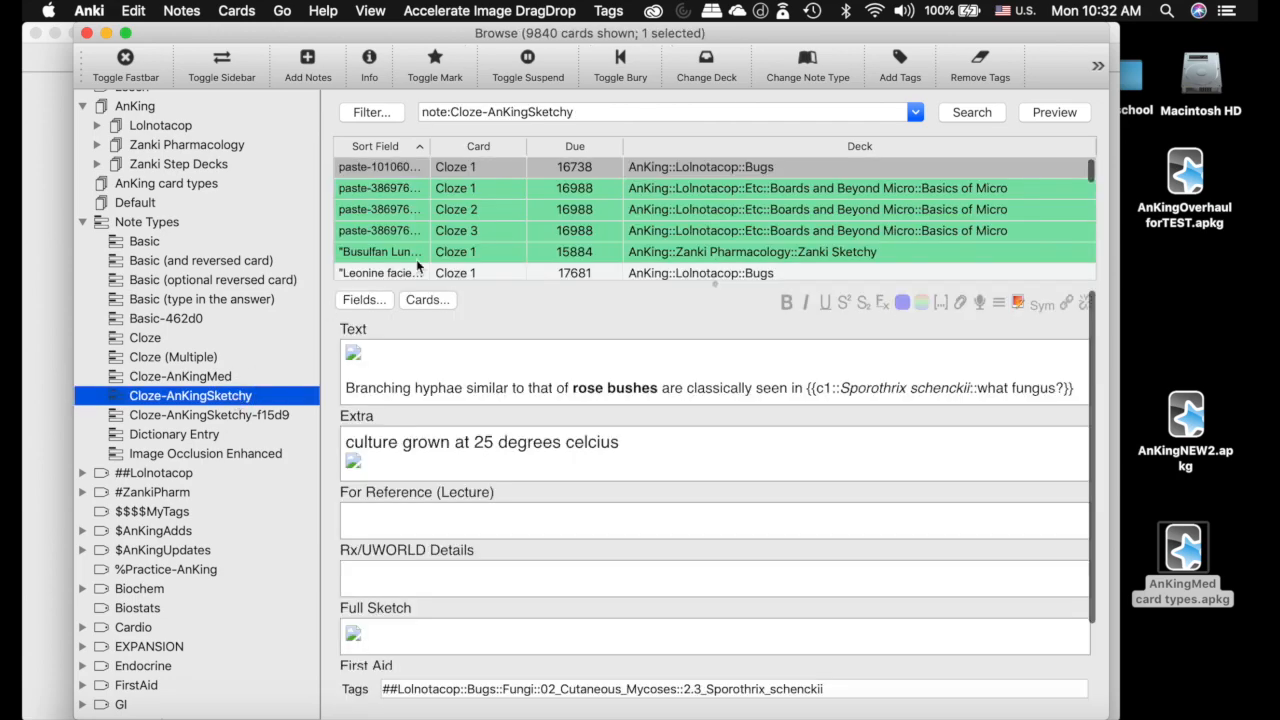
pyautogui.click(219, 378)
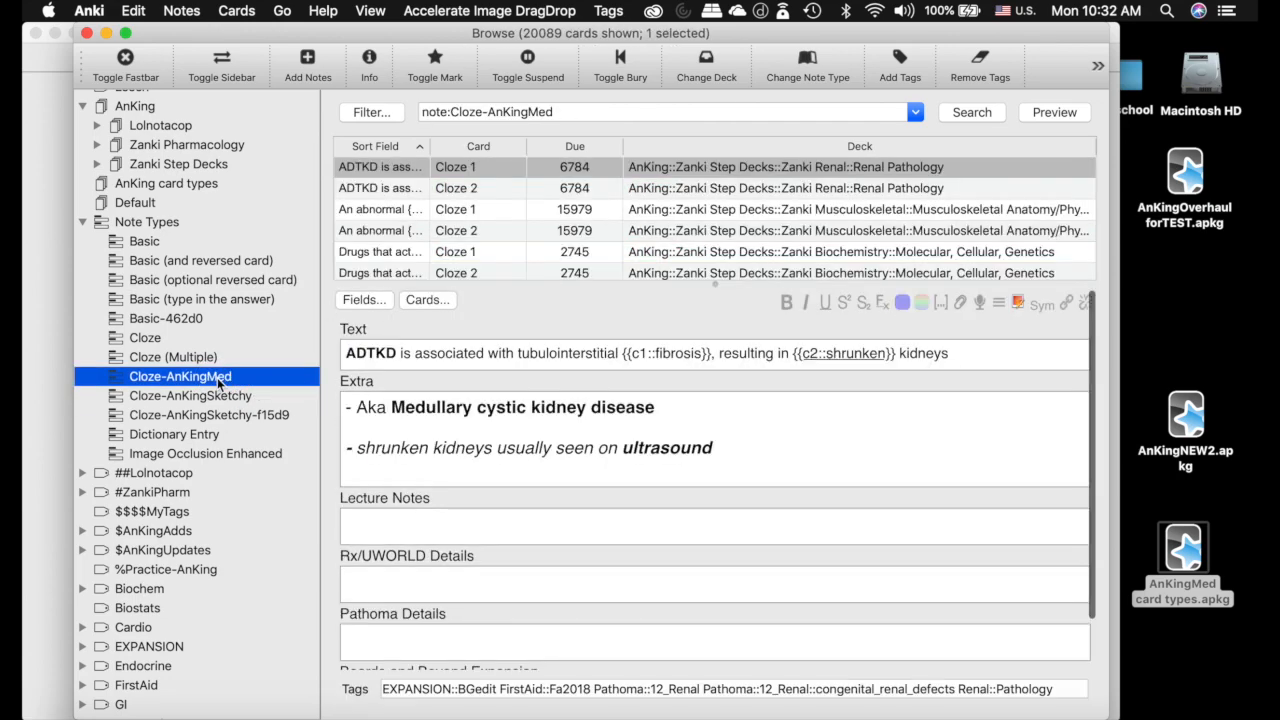
pyautogui.click(524, 227)
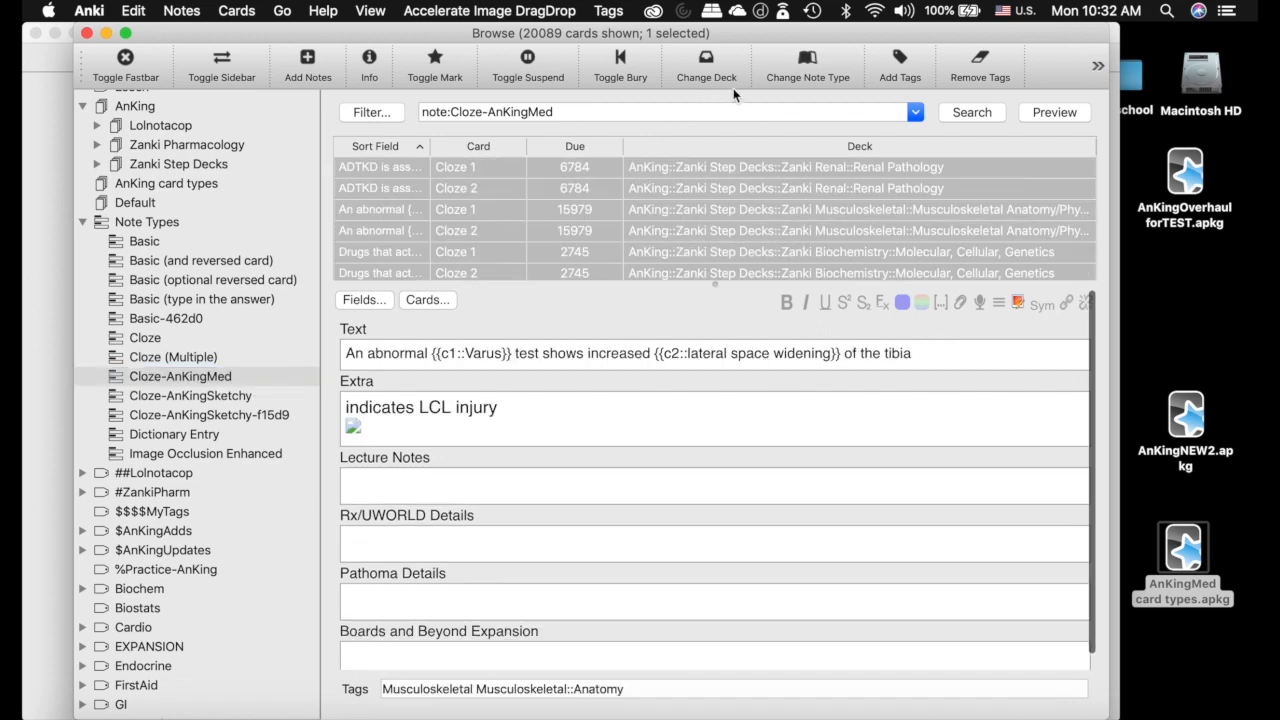
pyautogui.press('super+a')
pyautogui.click(806, 67)
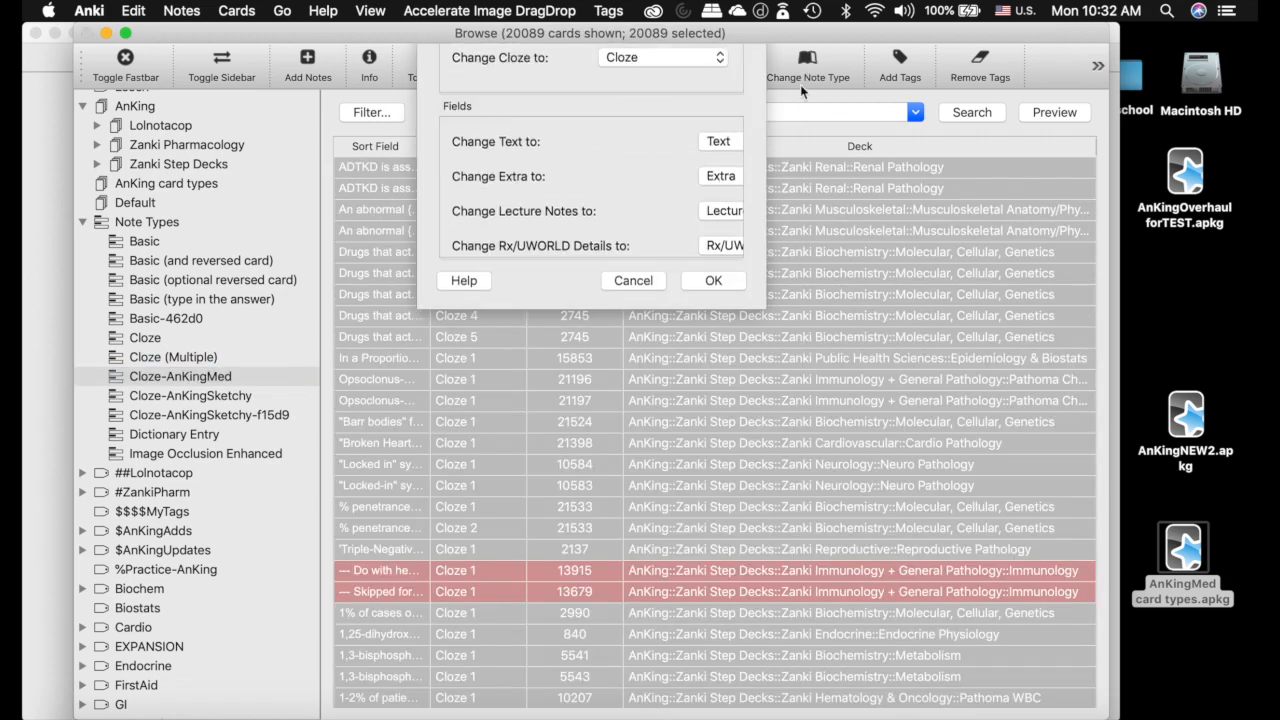
pyautogui.click(641, 391)
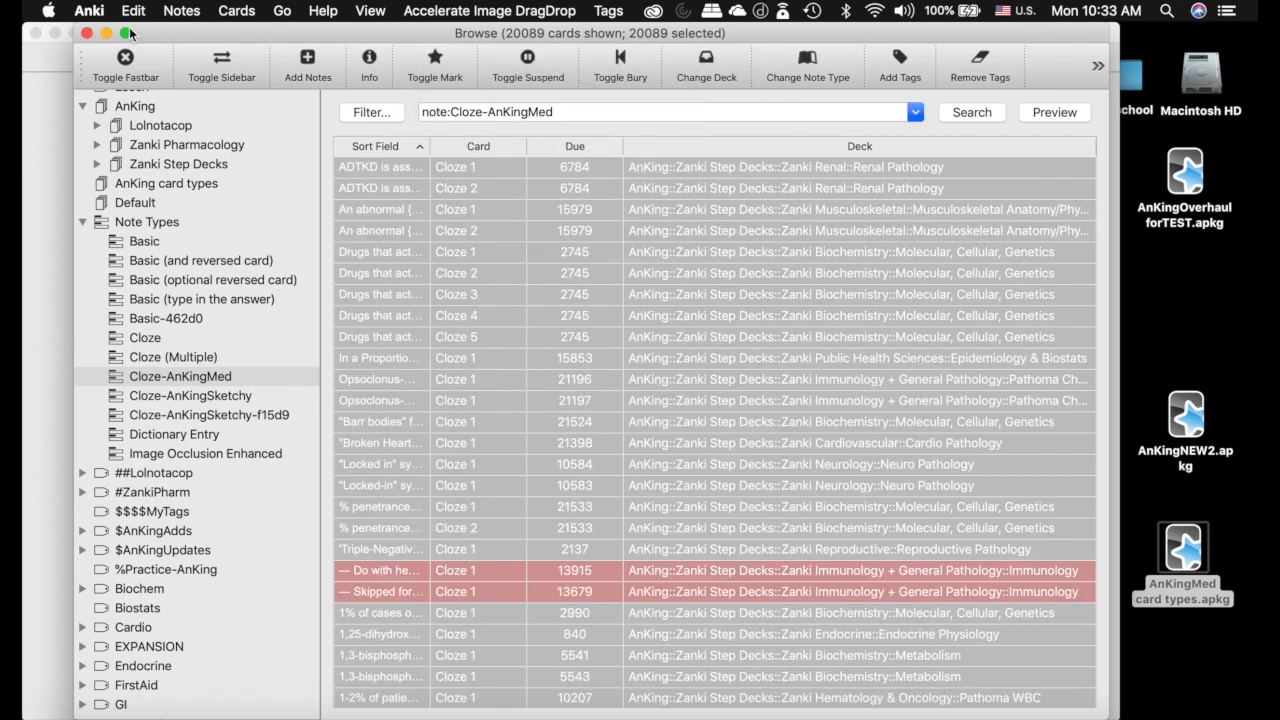
pyautogui.click(87, 33)
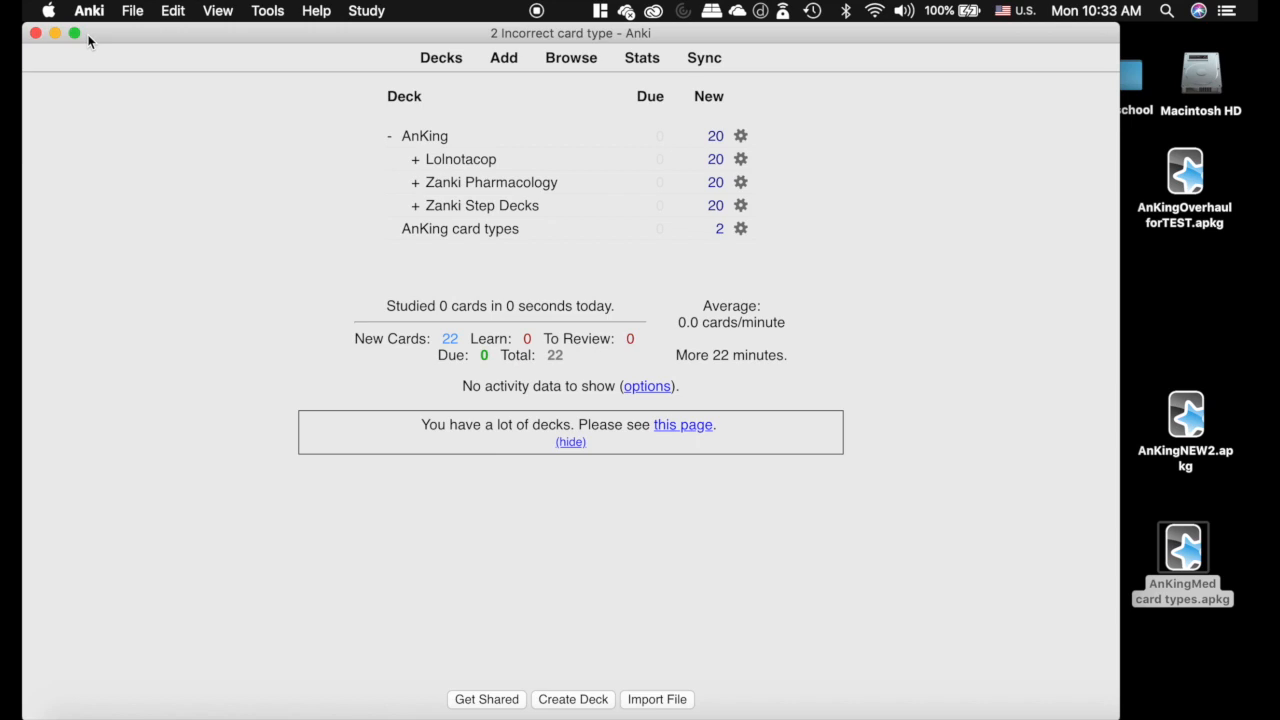
# Filter the card browser to the Lolnotacop deck's cards that use the Cloze-AnKingMed note type.
pyautogui.click(578, 60)
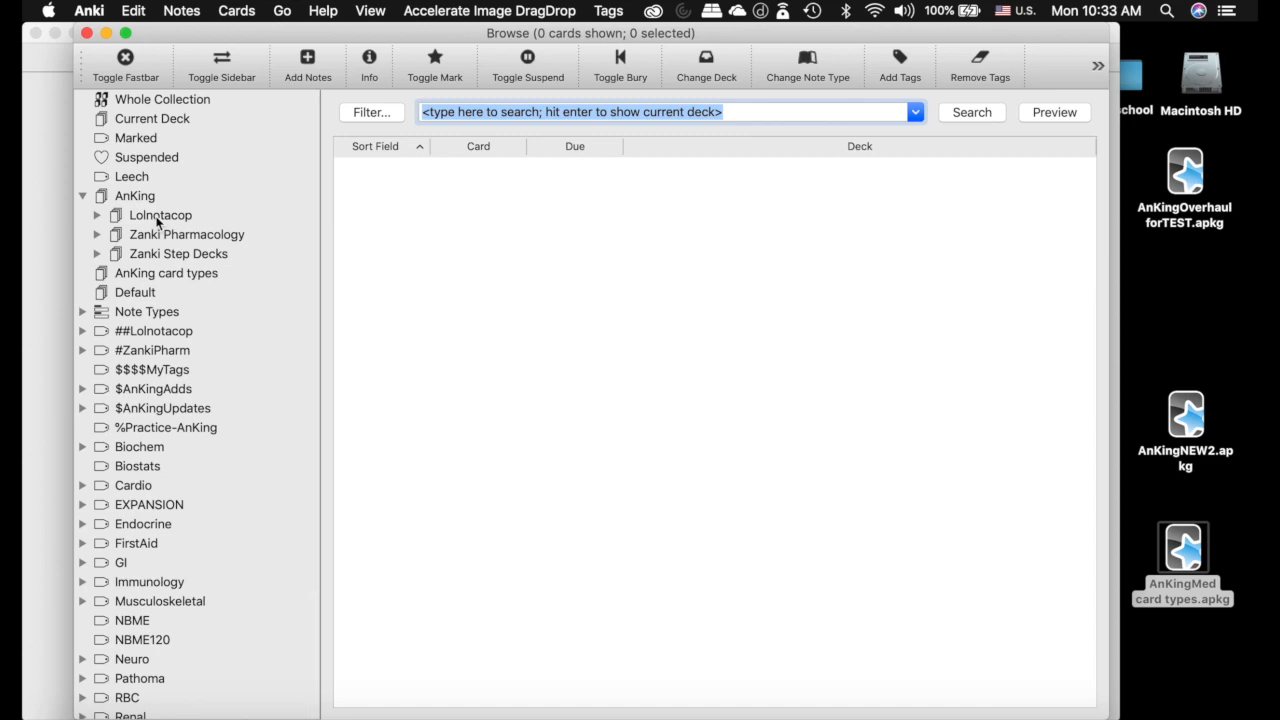
pyautogui.click(82, 311)
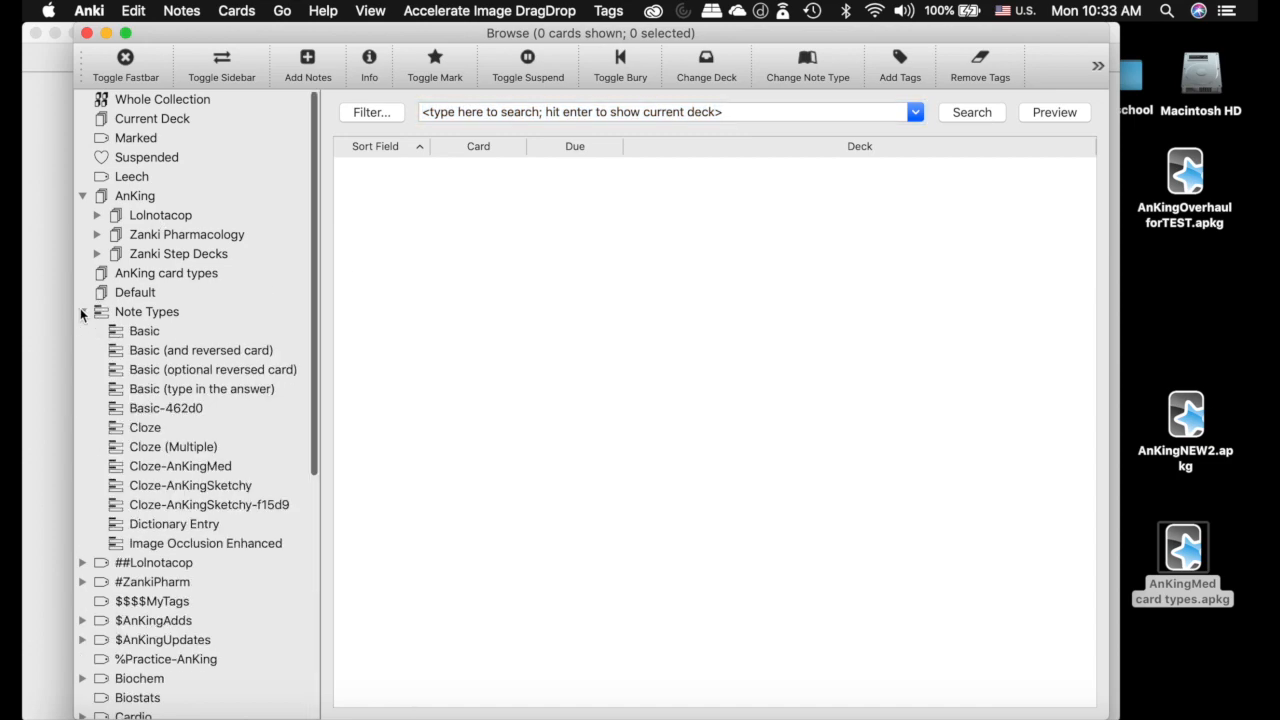
pyautogui.click(173, 214)
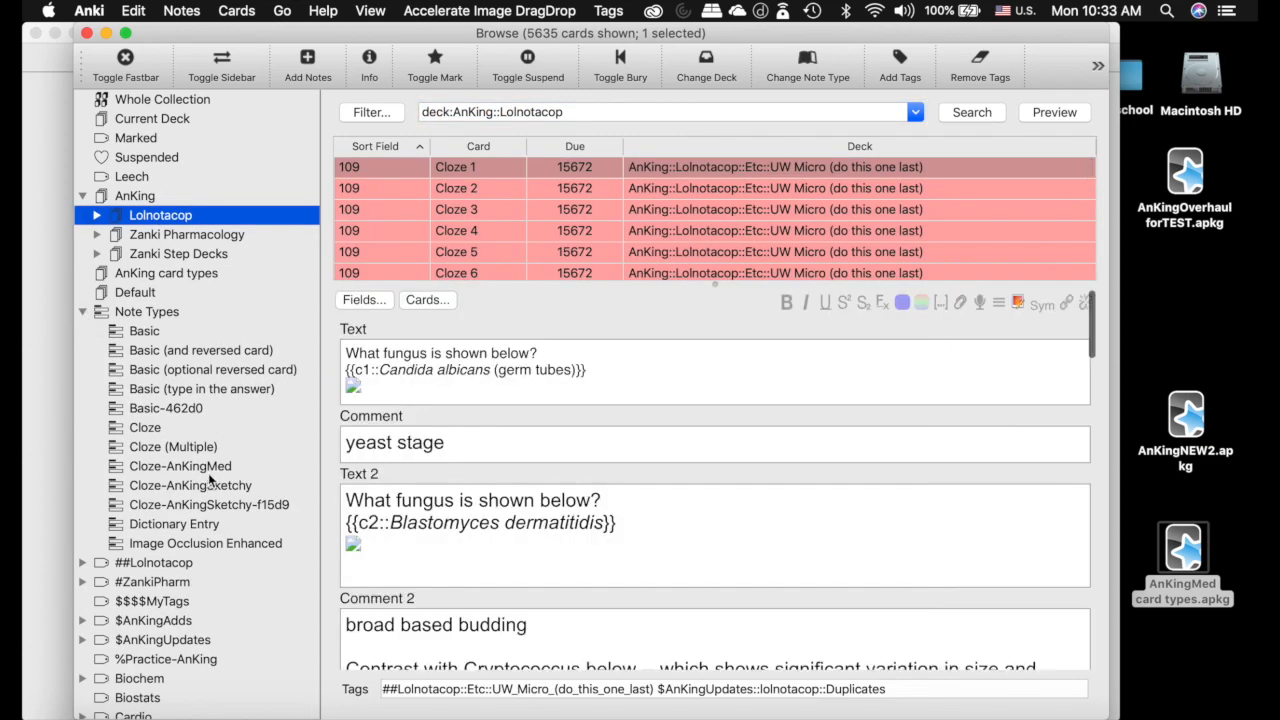
pyautogui.keyDown('super'); pyautogui.click(200, 468); pyautogui.keyUp('super')
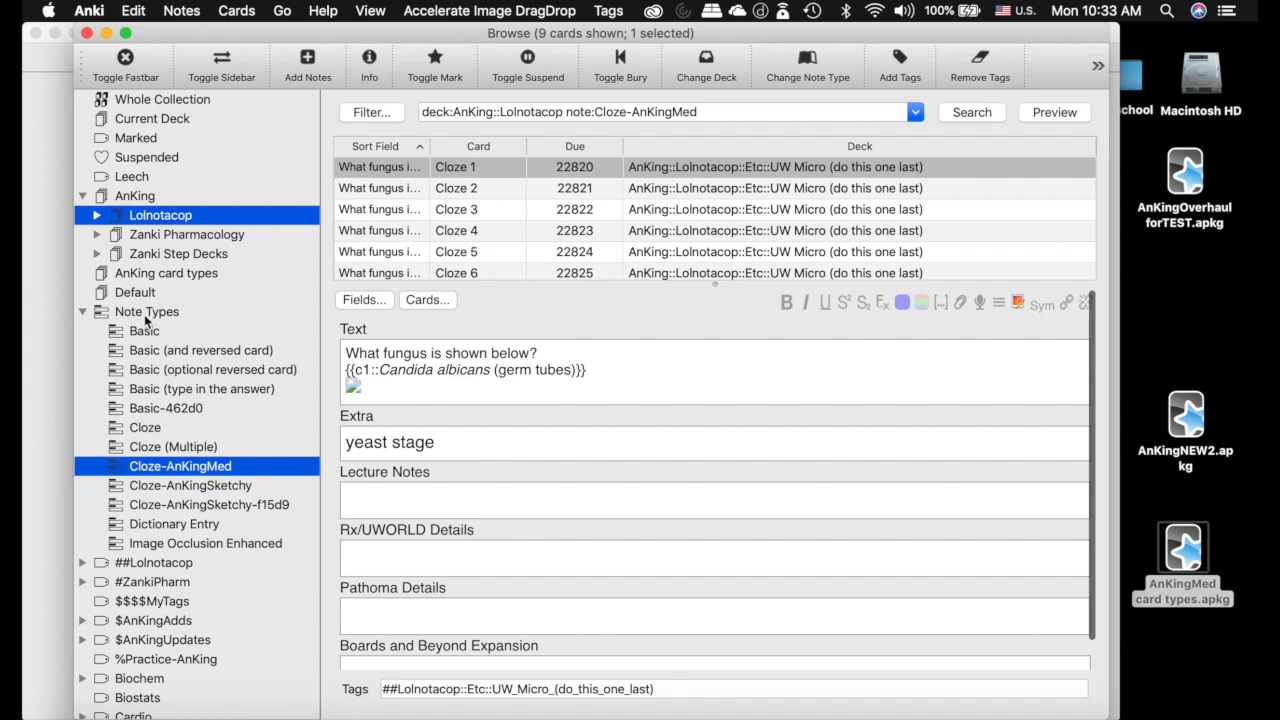
# View the Cloze-AnKingSketchy cards and the Lolnotacop deck's cards separately, and close the card browser.
pyautogui.click(190, 486)
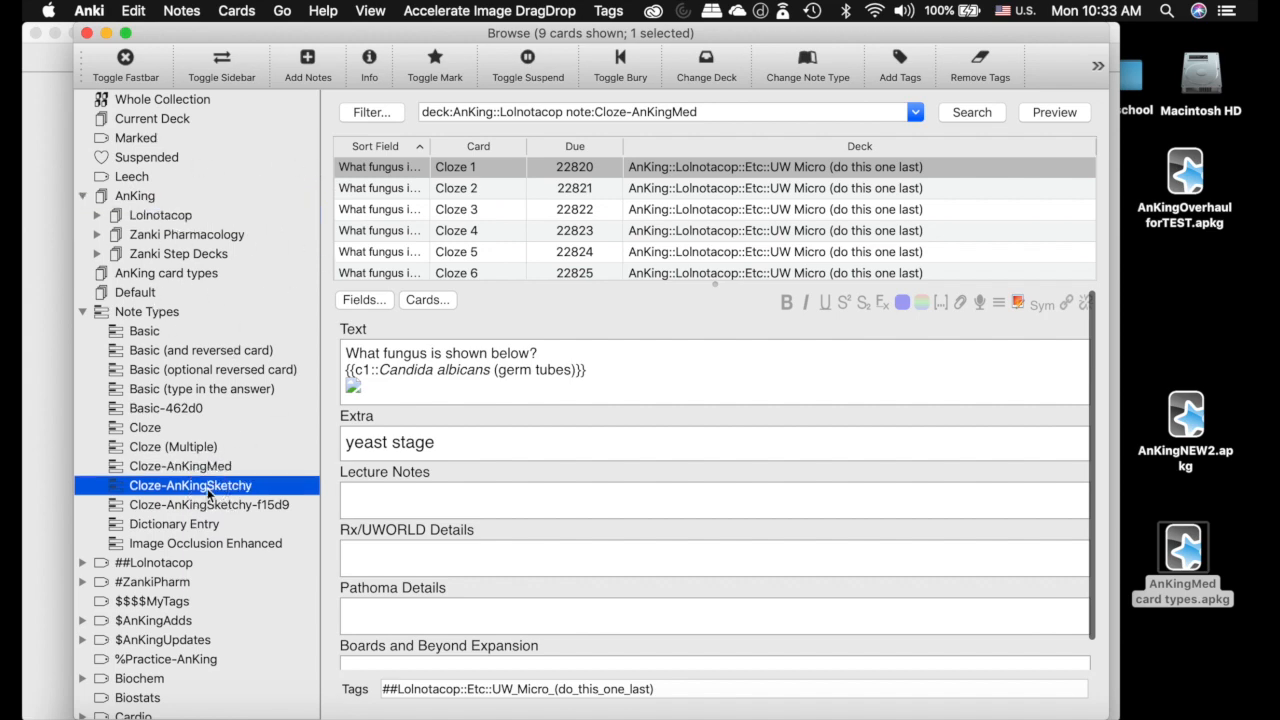
pyautogui.press('Up')
pyautogui.click(191, 487)
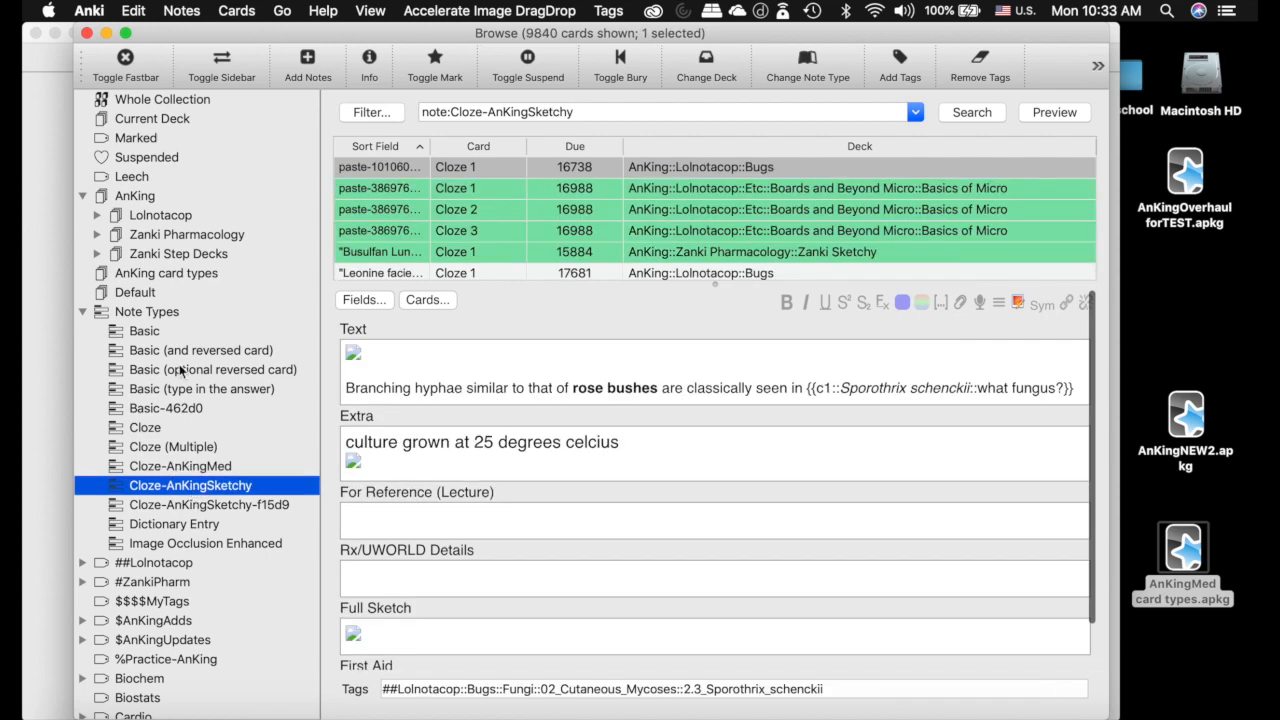
pyautogui.click(162, 222)
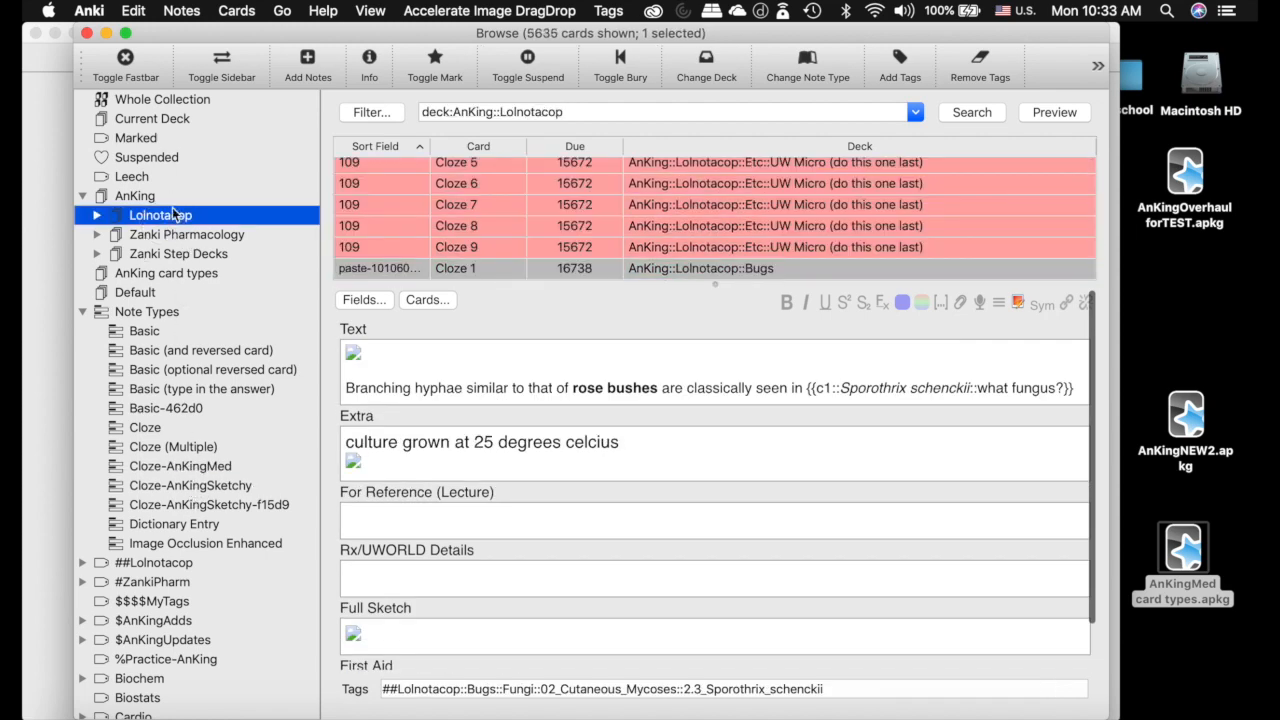
pyautogui.click(232, 486)
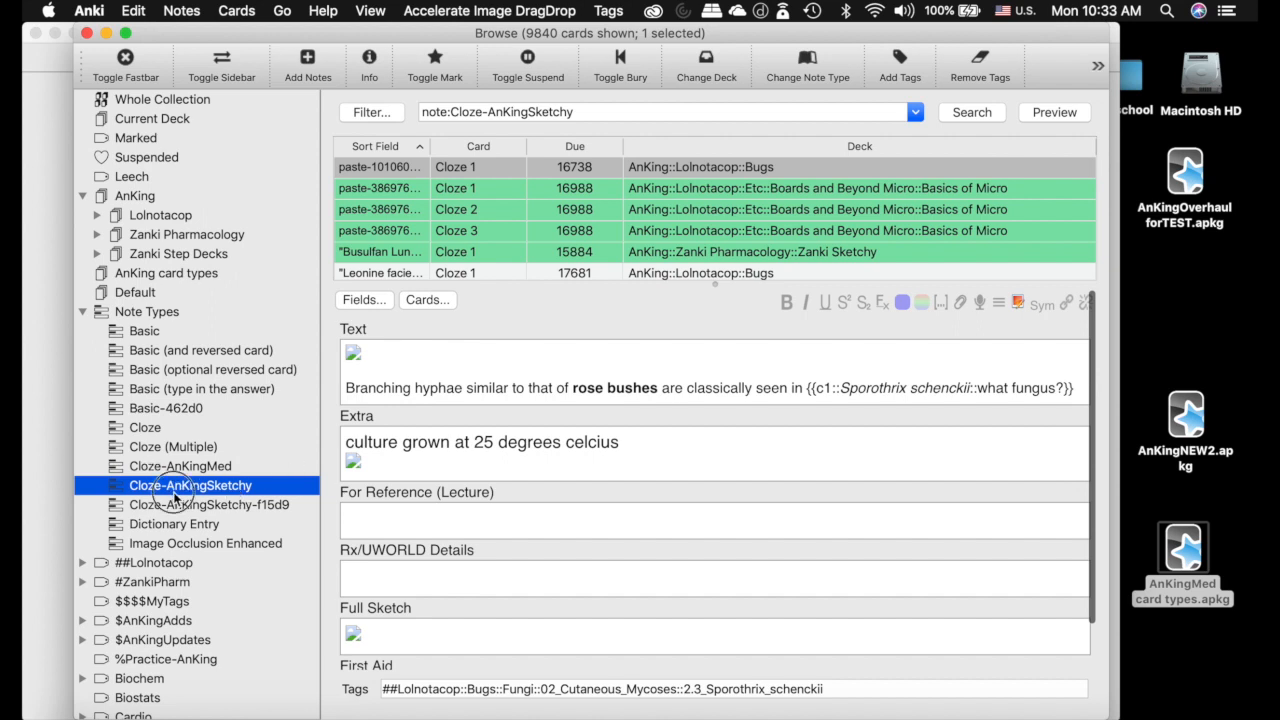
pyautogui.click(87, 33)
# Switch back to the AnKingOverhaul profile.
pyautogui.click(128, 11)
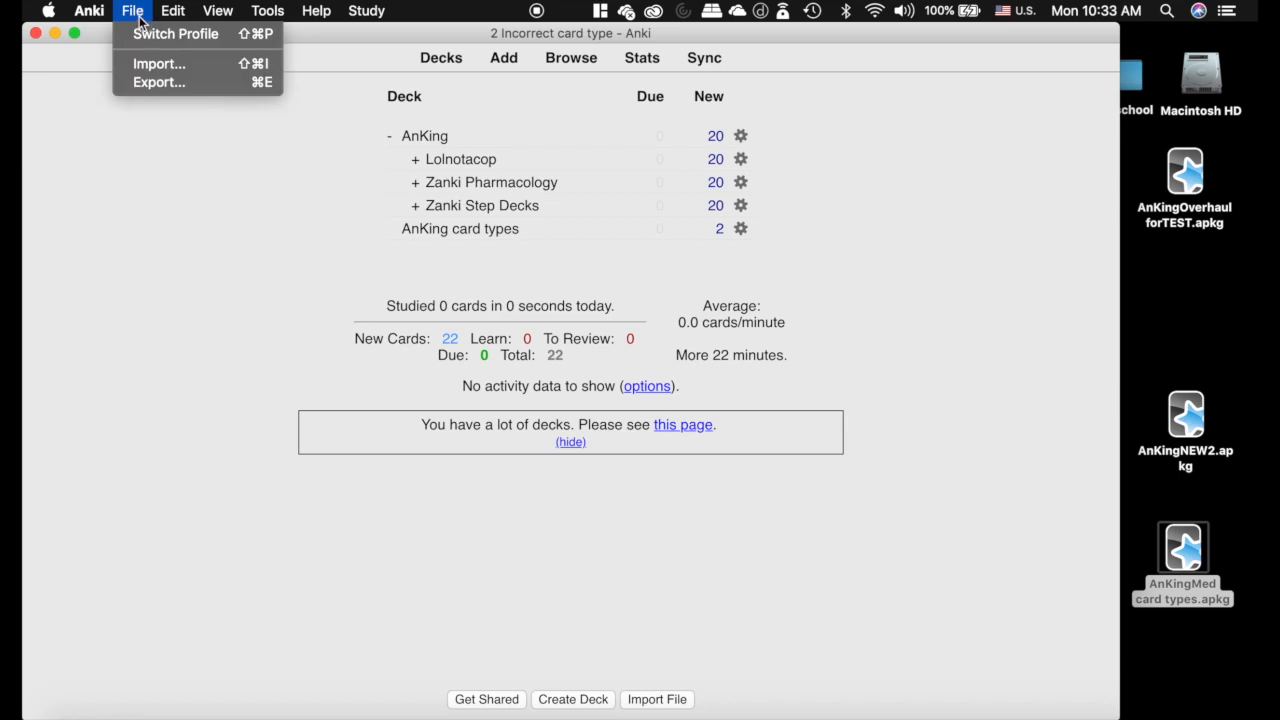
pyautogui.click(137, 31)
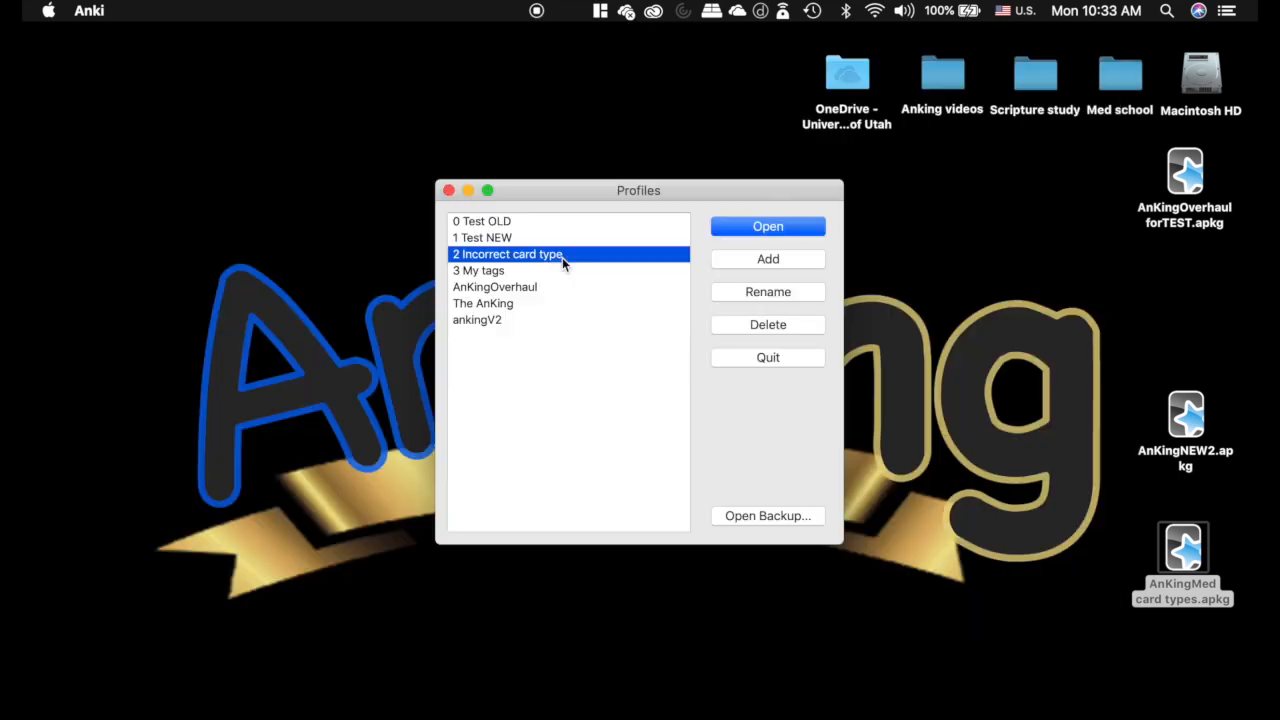
pyautogui.click(515, 287)
pyautogui.click(789, 226)
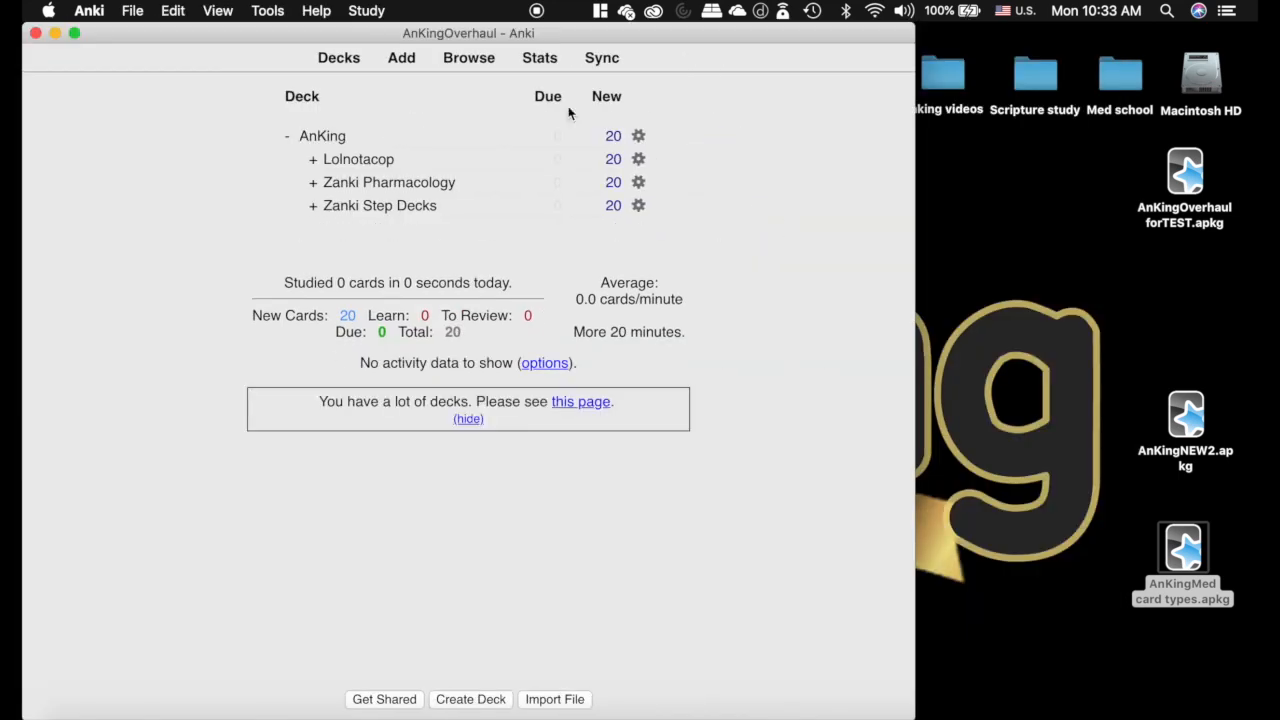
# Open the card browser and list the cards that use the Cloze-AnKingMed note type.
pyautogui.click(469, 57)
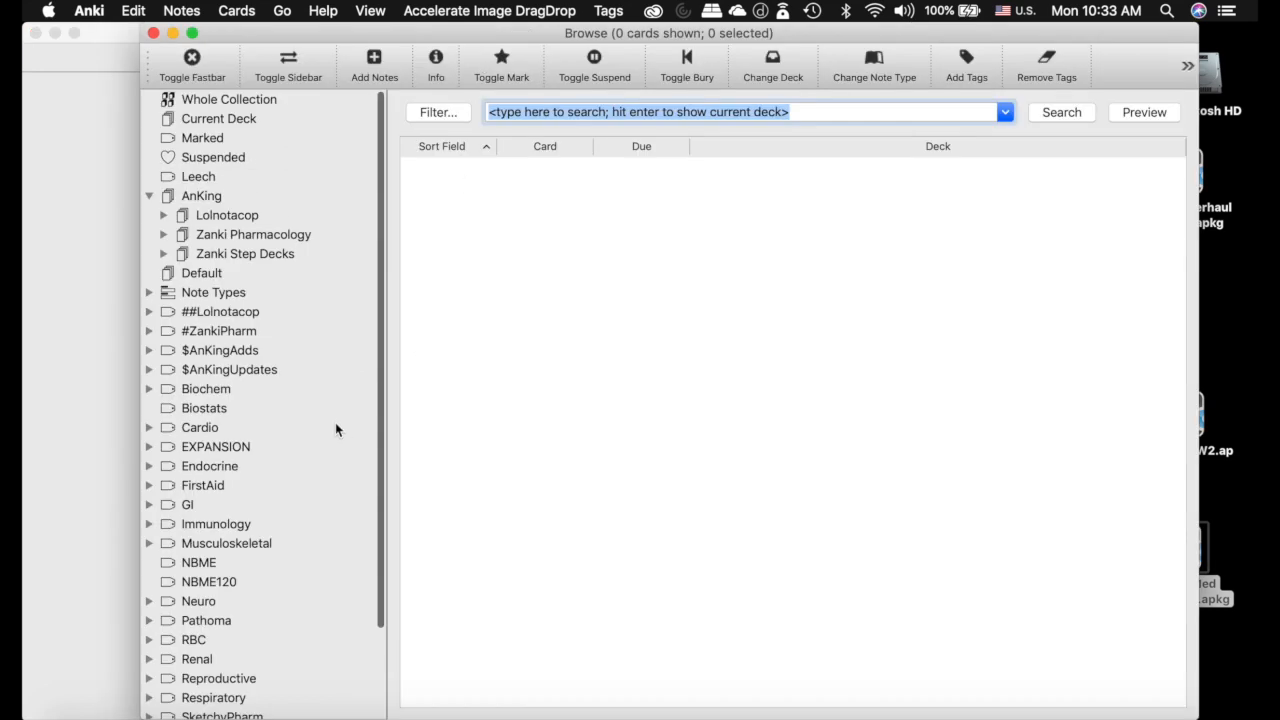
pyautogui.click(148, 292)
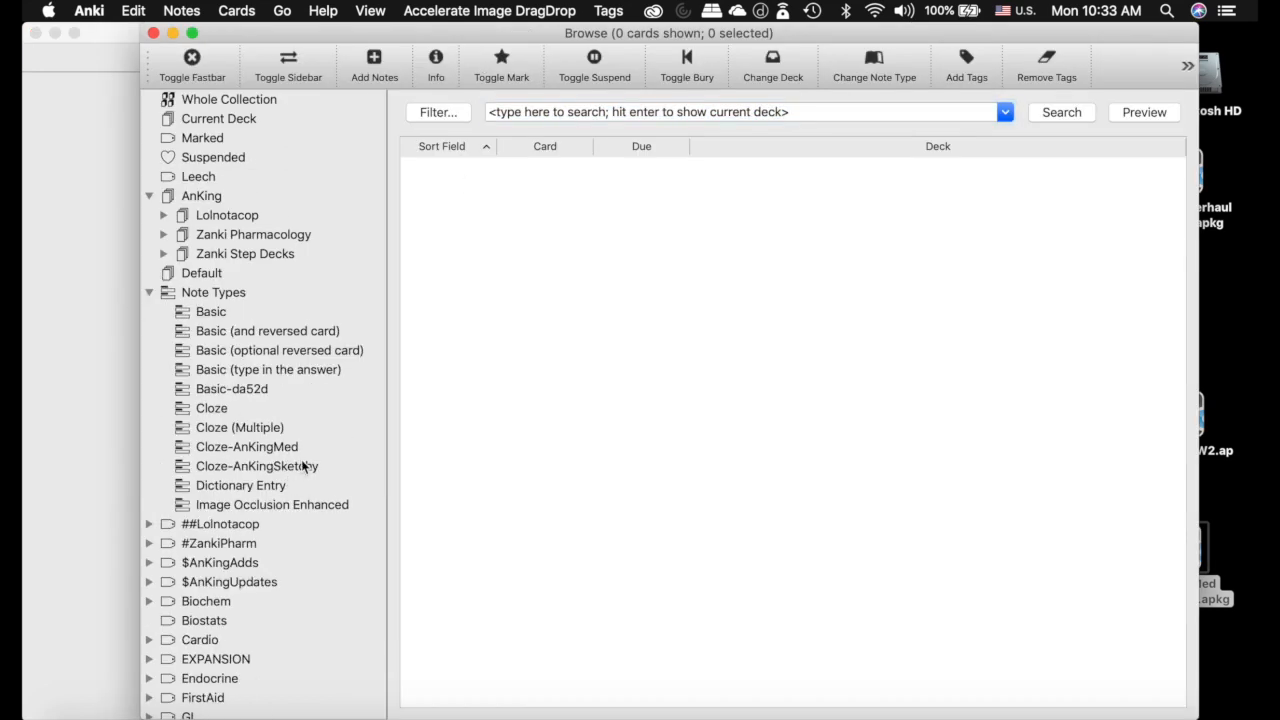
pyautogui.click(252, 447)
pyautogui.click(671, 232)
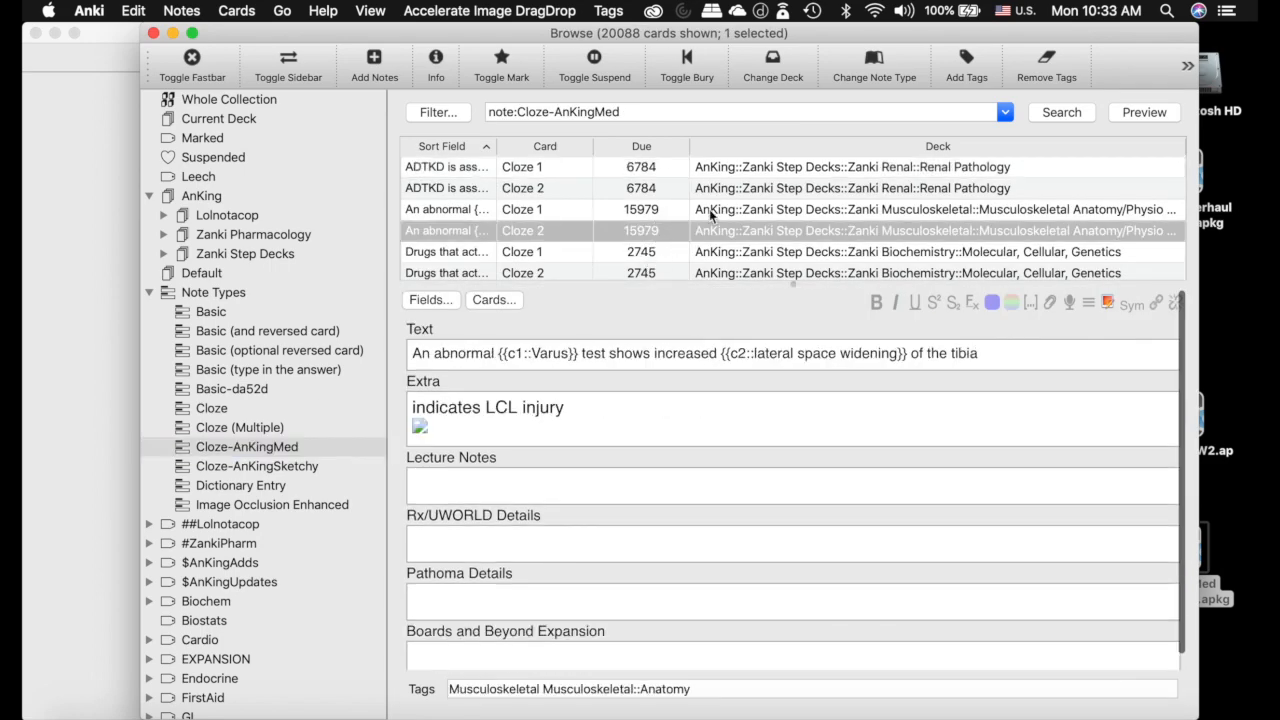
# Inspect the note type change options to Cloze-AnKingSketchy for all listed cards, cancel without applying, and close the card browser.
pyautogui.press('super+a')
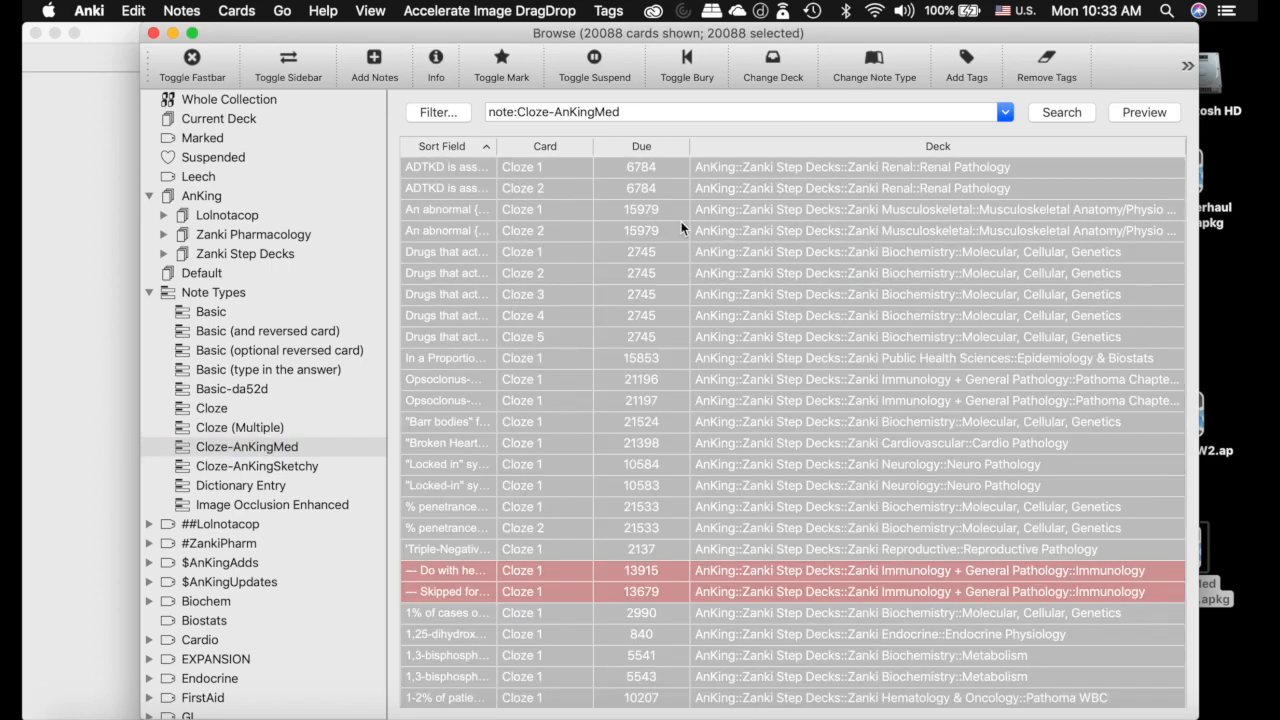
pyautogui.press('super+shift+m')
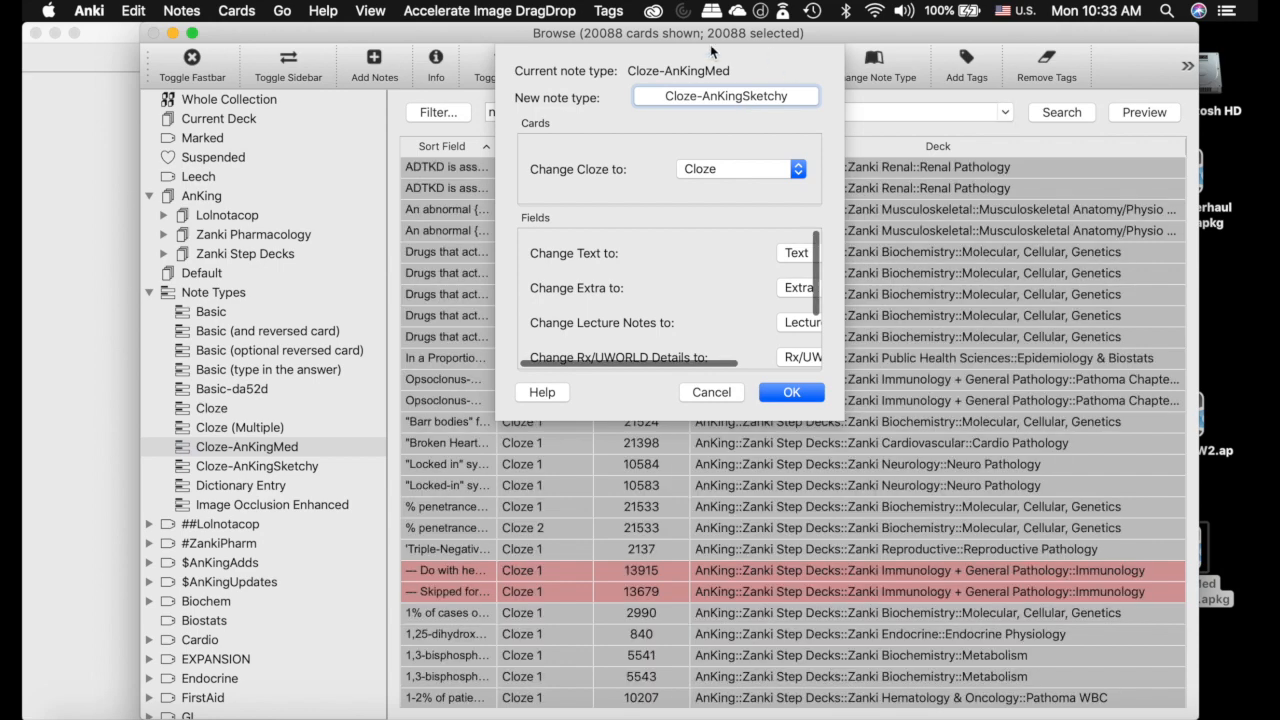
pyautogui.click(725, 391)
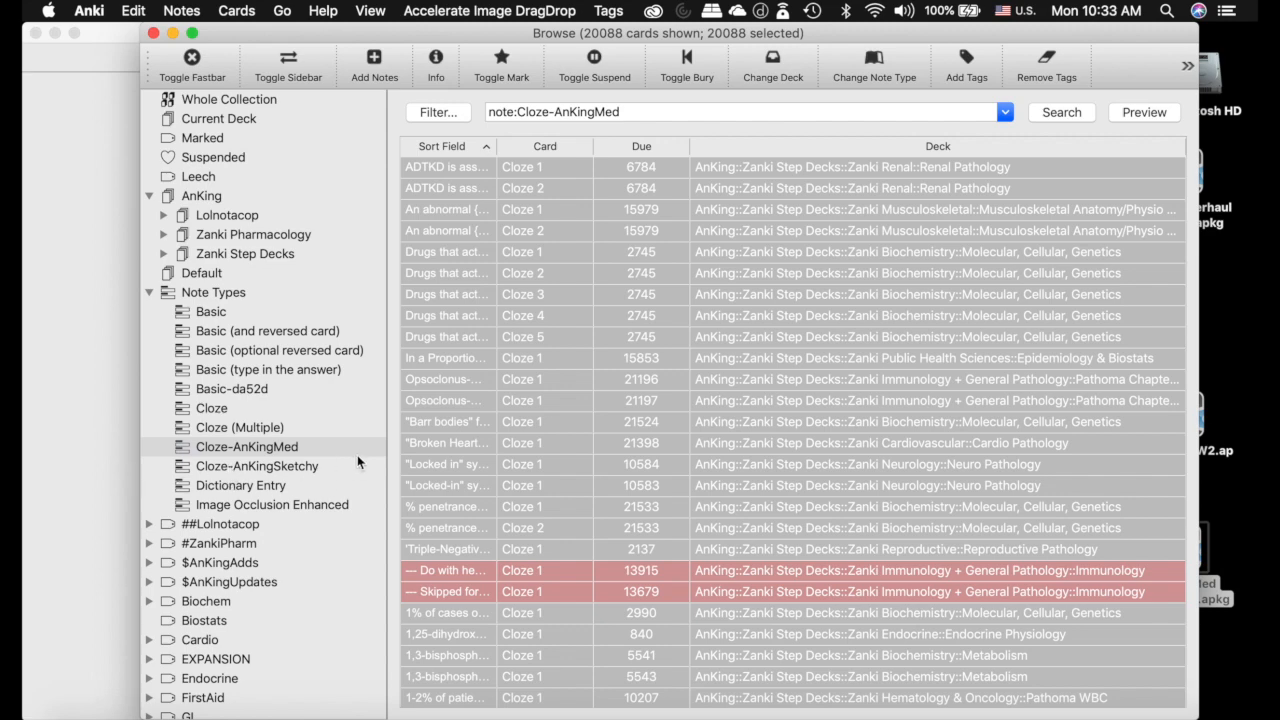
pyautogui.click(153, 33)
# Open the AnKingOverhaul profile's backup folder from the backup preferences.
pyautogui.click(89, 11)
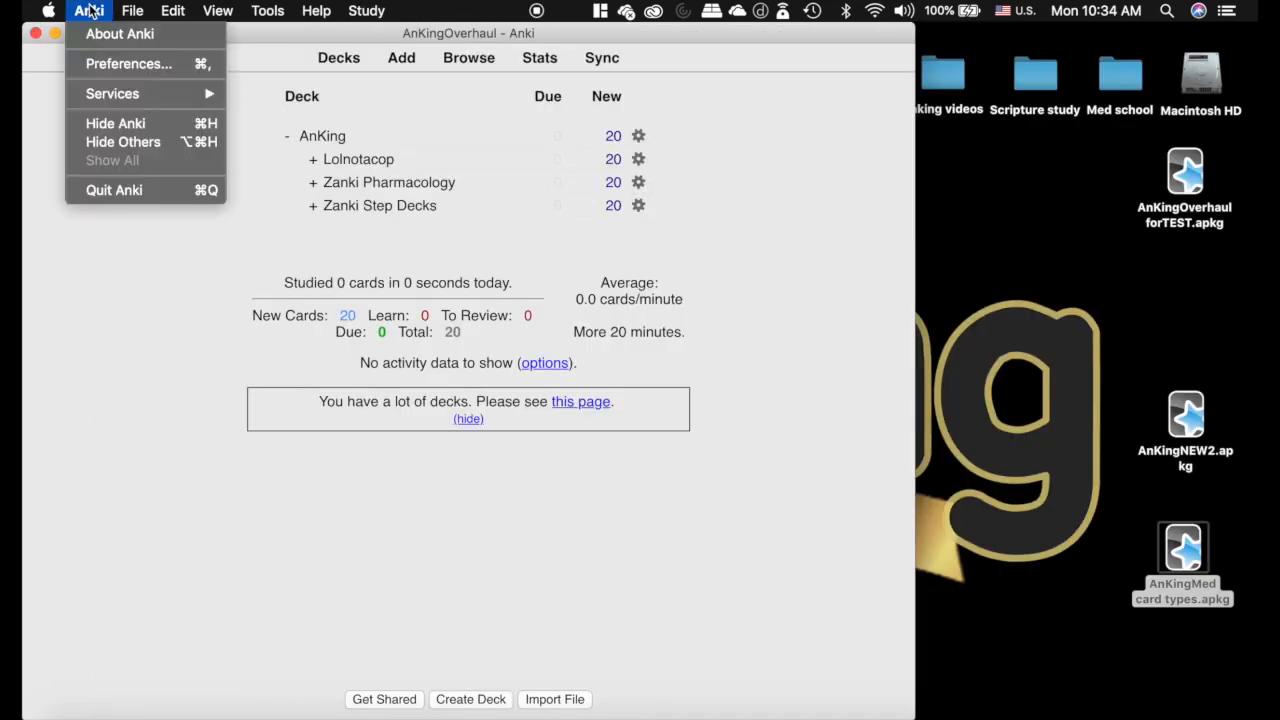
pyautogui.click(119, 66)
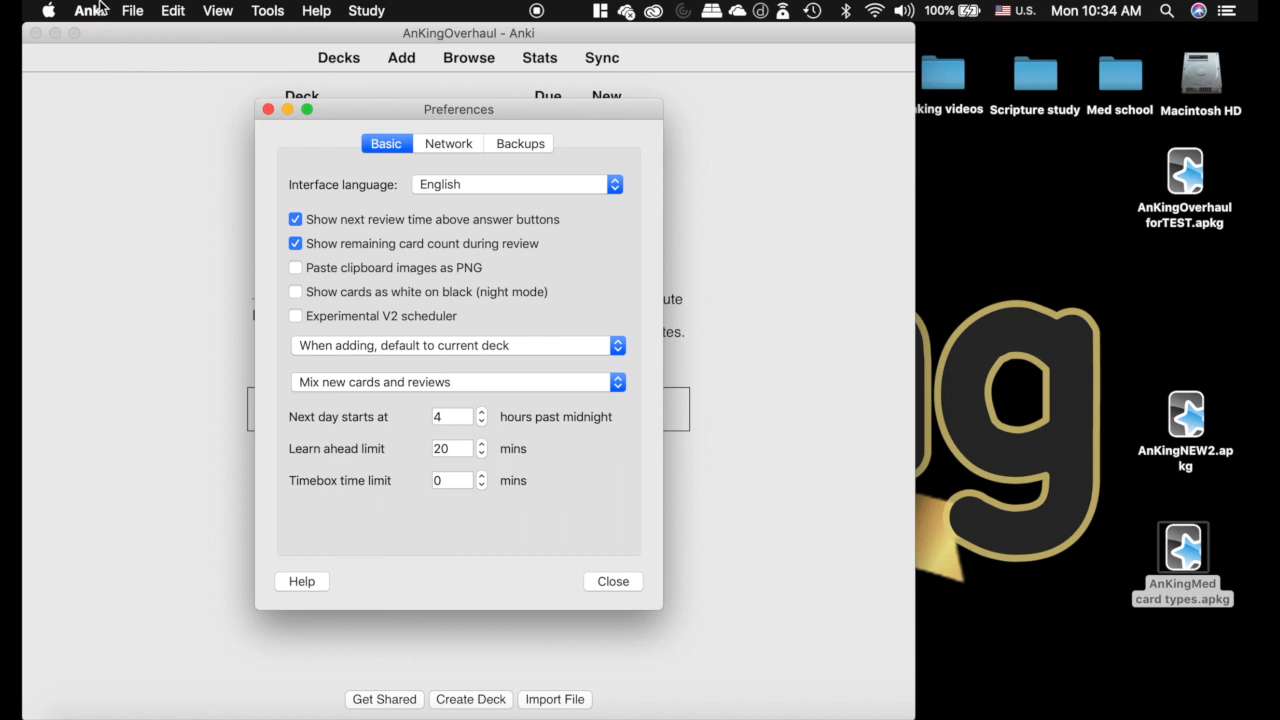
pyautogui.click(520, 143)
pyautogui.click(342, 266)
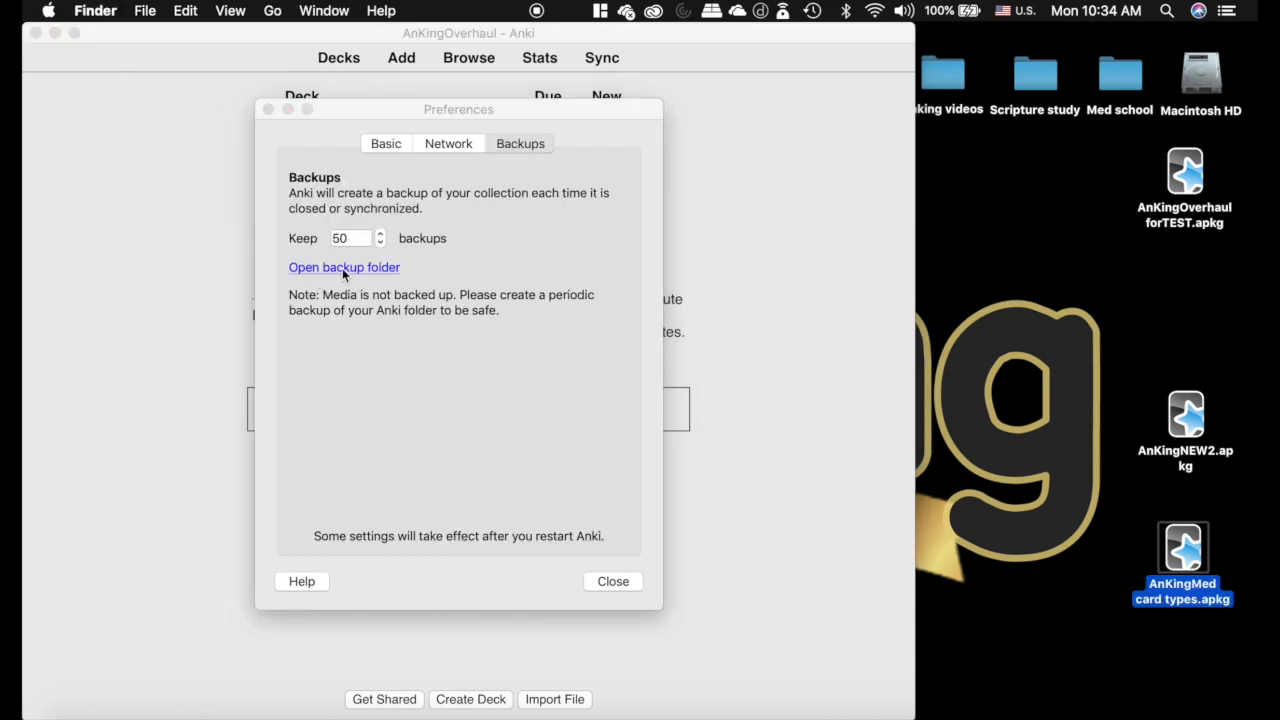
# Look through the .colpkg backup files of the profile, and close the backup folder and the preferences.
pyautogui.click(915, 207)
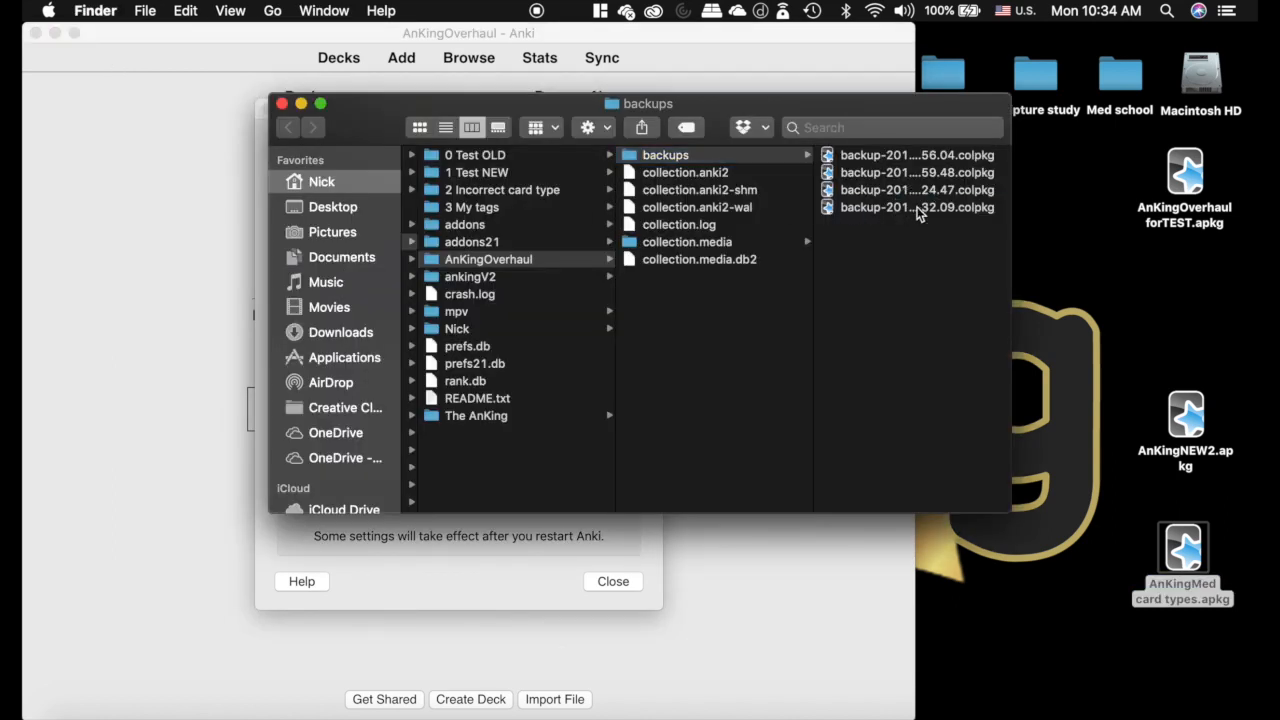
pyautogui.click(674, 190)
pyautogui.click(686, 156)
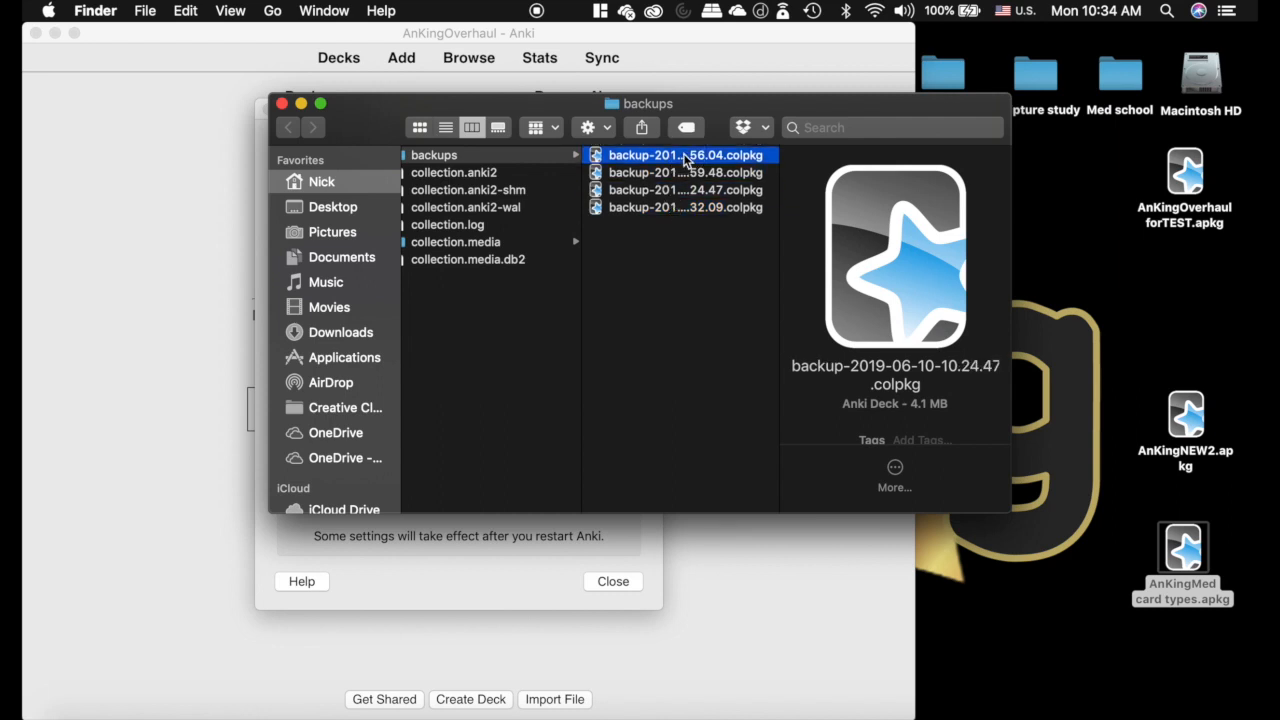
pyautogui.click(282, 104)
pyautogui.click(267, 110)
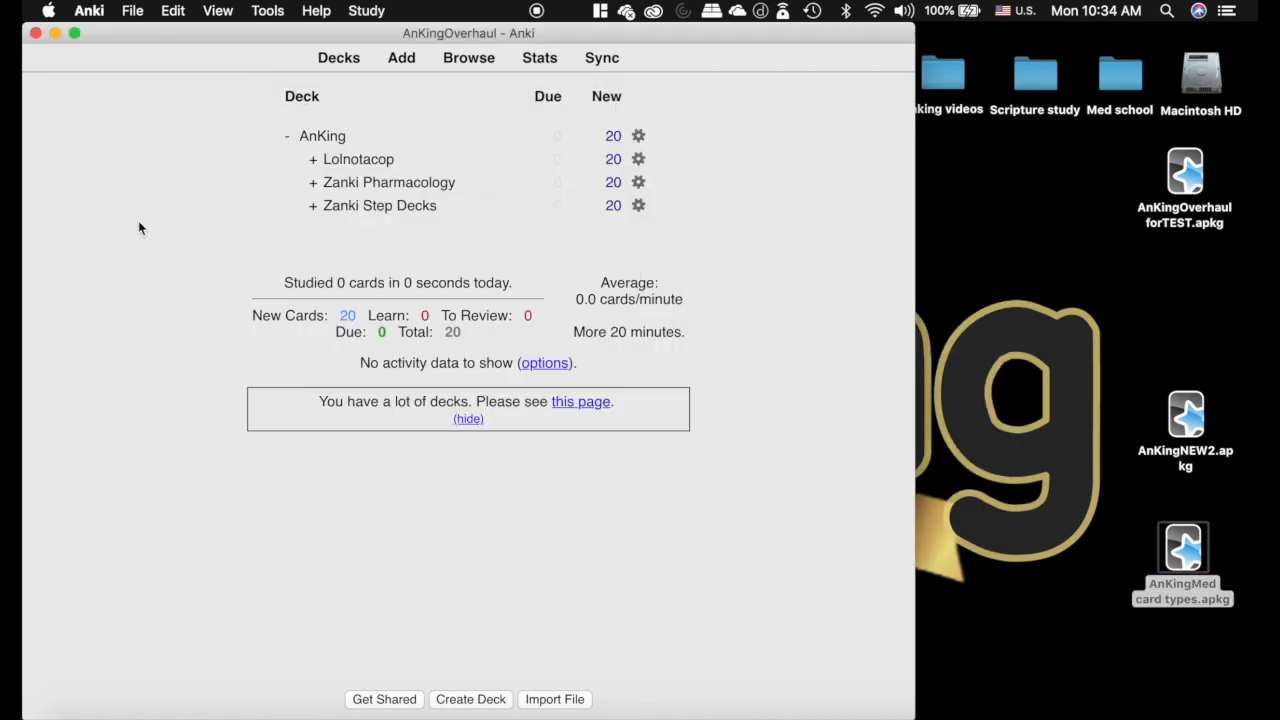